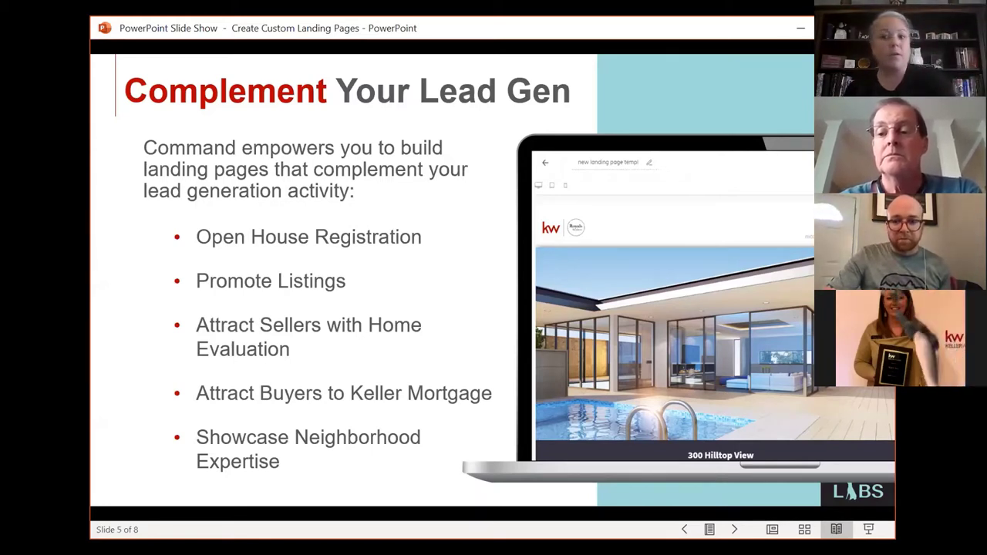
Step: Advance the slide show past the Take Action: Landing Pages slide to the DEMO slide 7
key("Right")
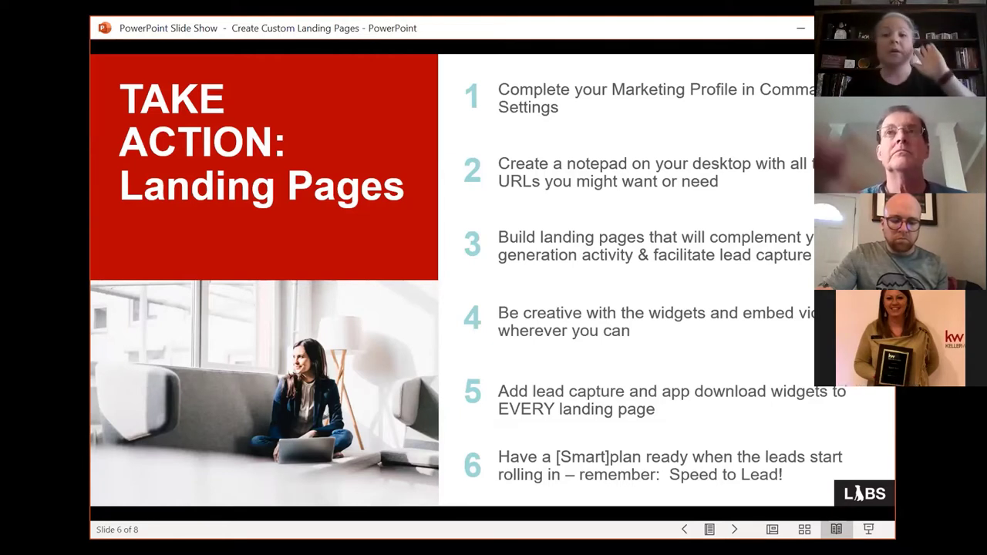
left_click(410, 343)
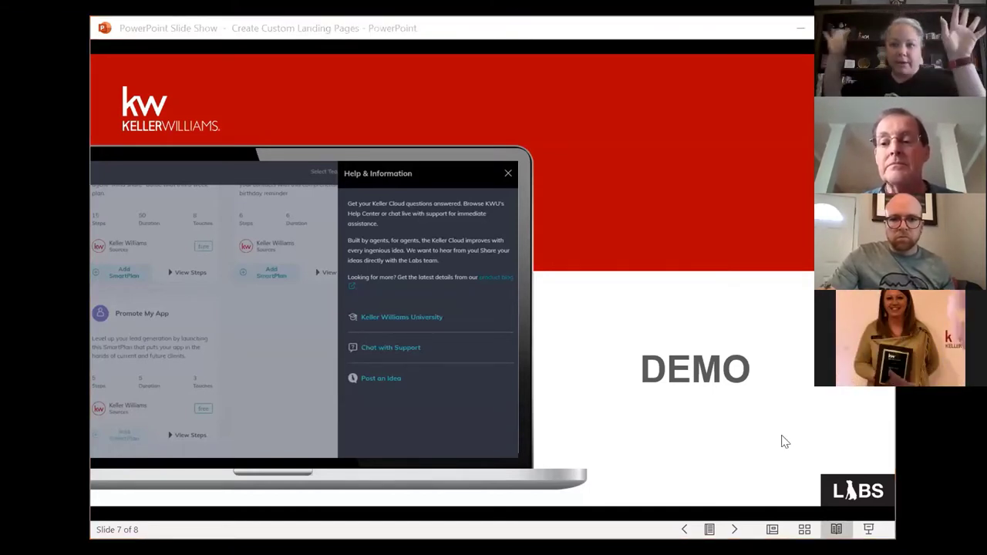
Step: Switch from the slide show to the Chrome window showing KW Command Contacts
key("alt+Tab")
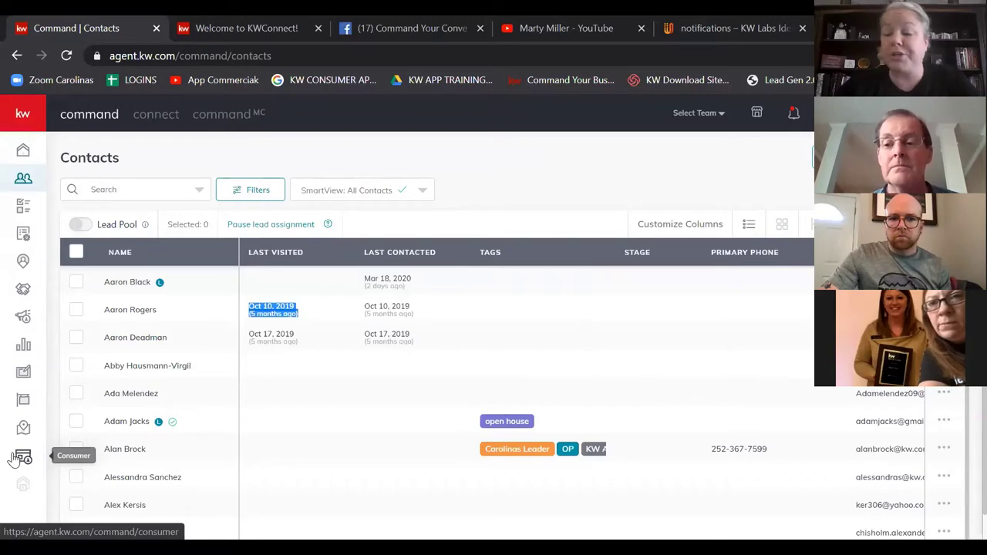
Step: Go to the Consumer section to list the existing landing pages and drafts
left_click(22, 457)
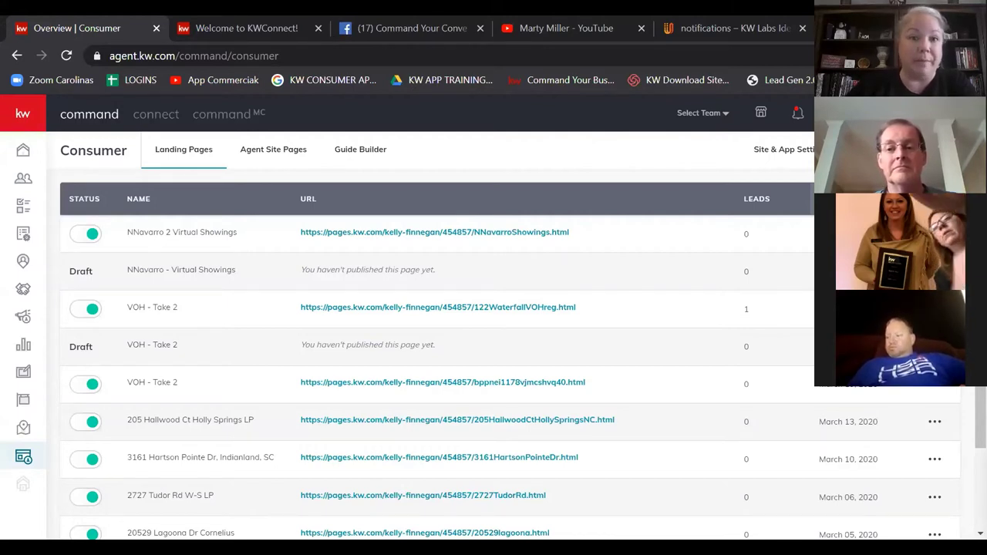
Step: Start a new landing page with Create Landing Page to bring up Choose Page Type
left_click(887, 148)
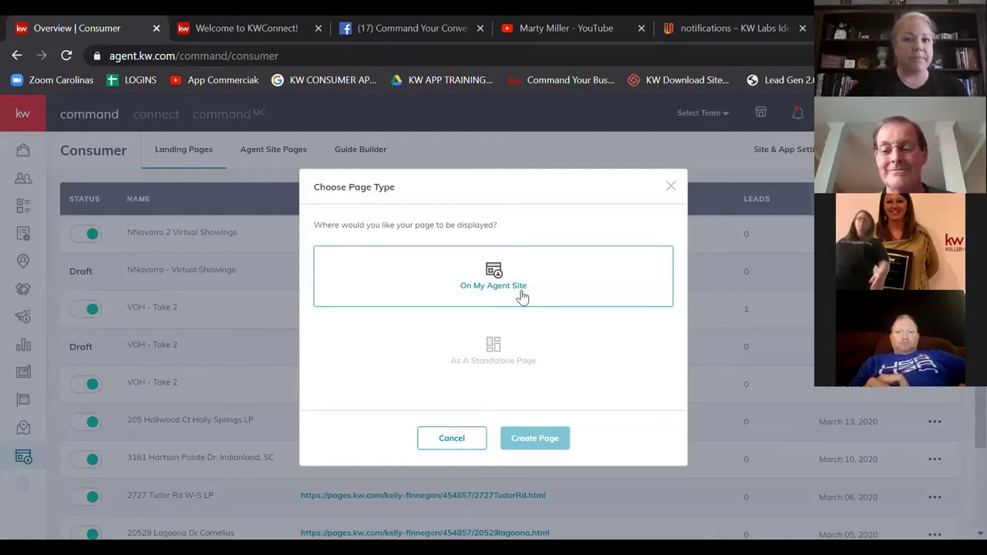
Step: Choose As A Standalone Page instead of On My Agent Site and create the page
left_click(508, 368)
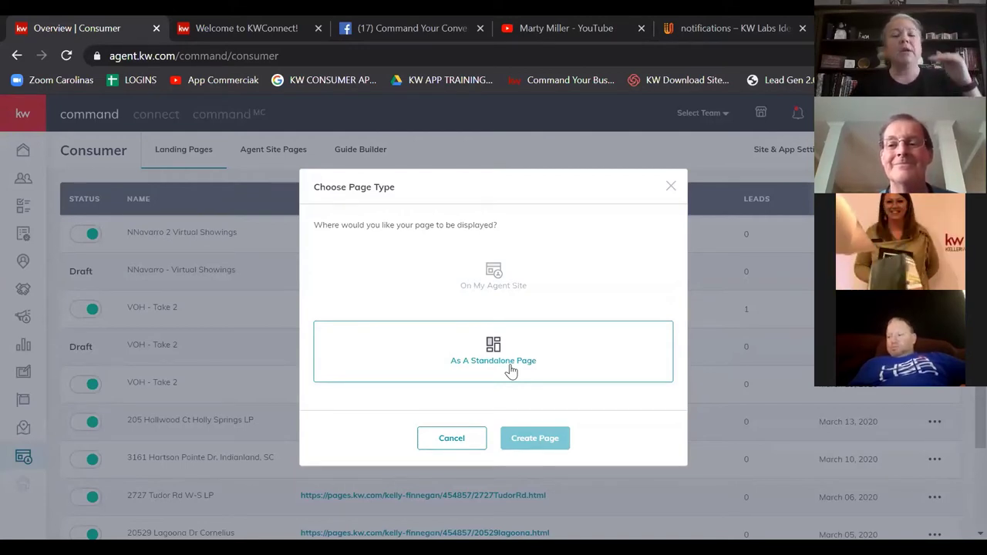
left_click(532, 293)
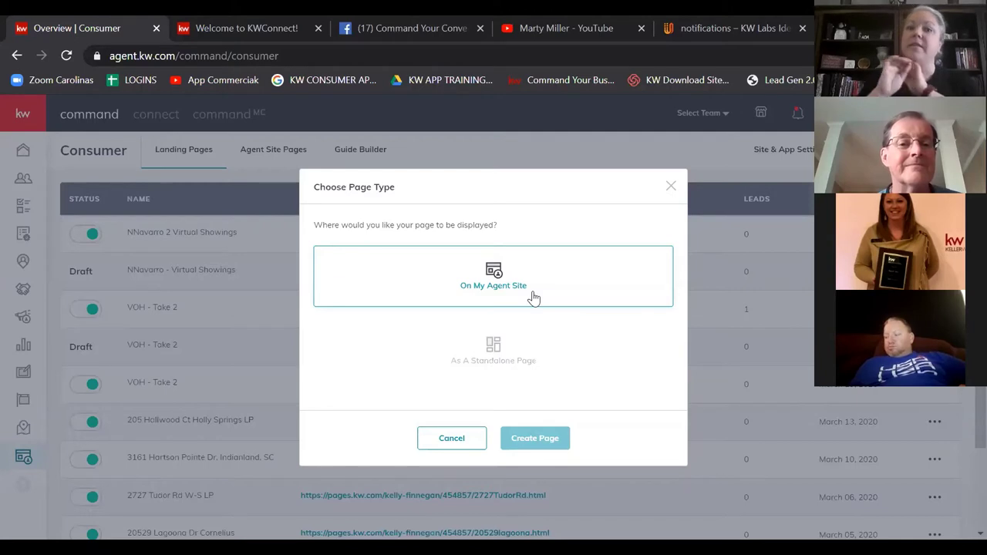
left_click(509, 363)
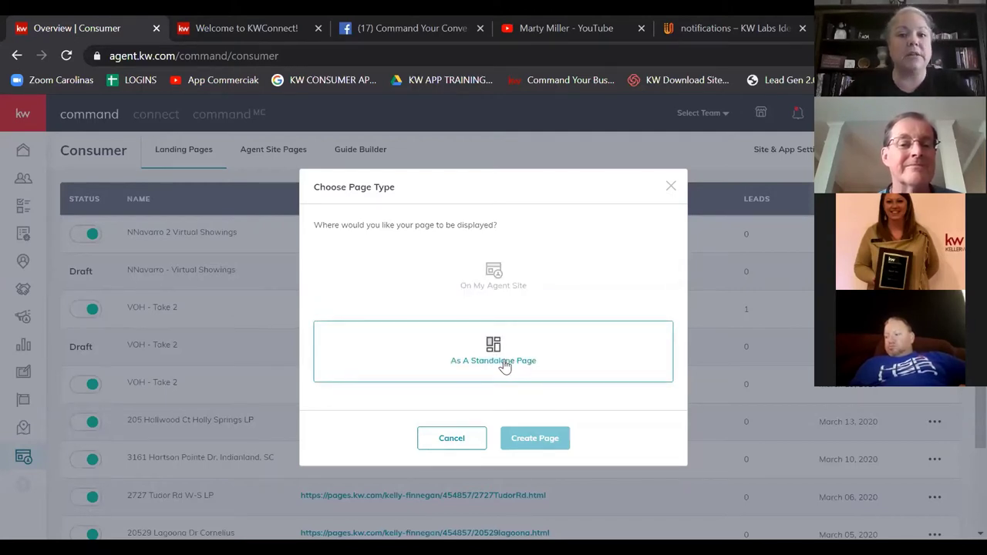
left_click(504, 366)
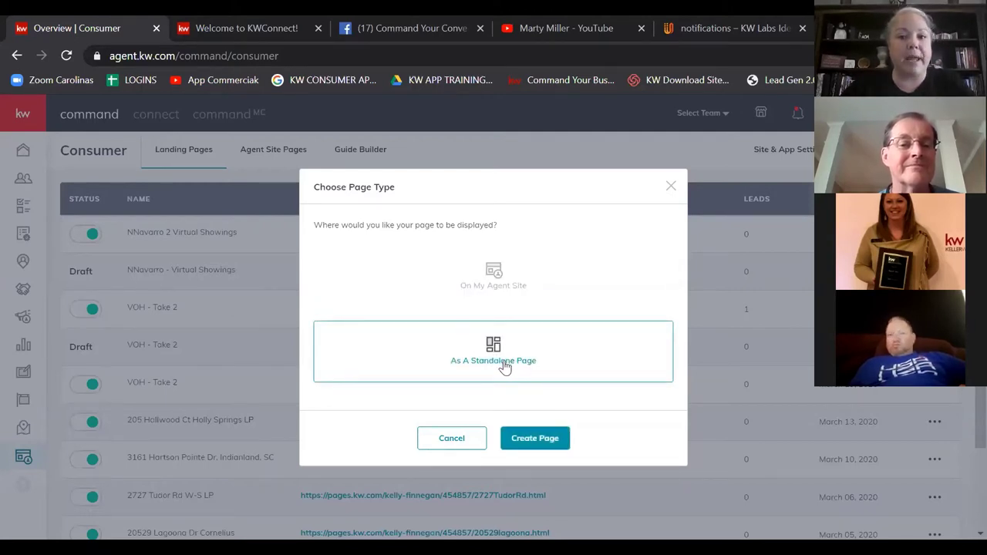
left_click(534, 439)
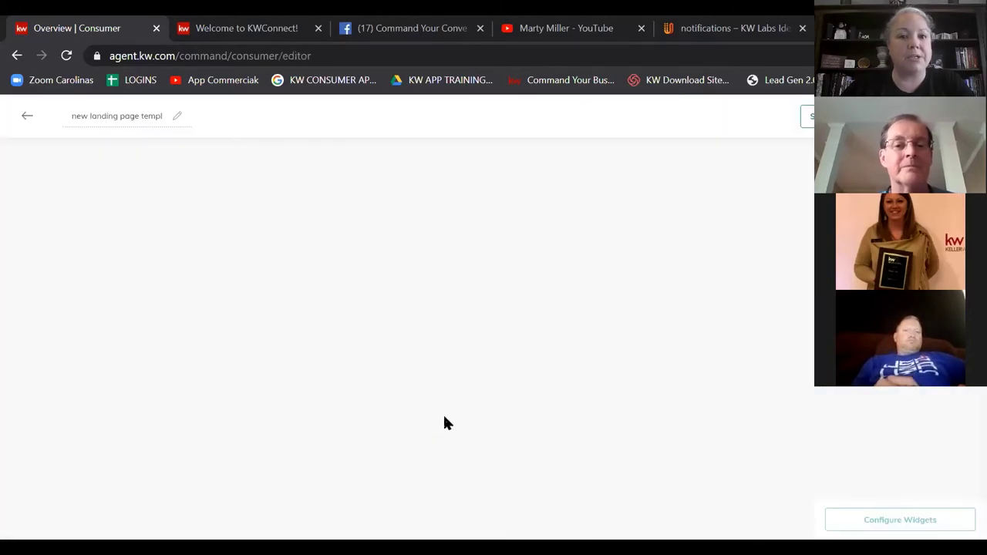
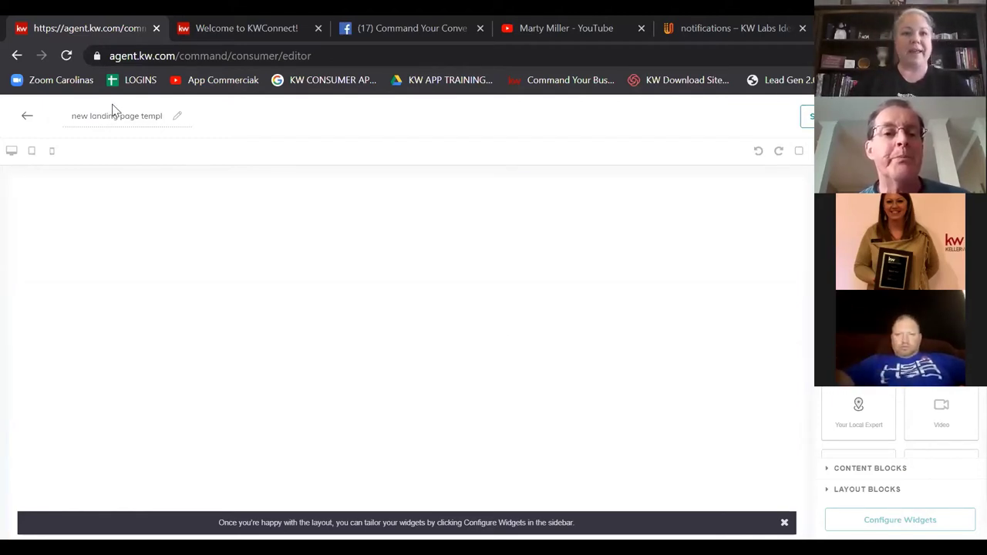
left_click_drag(64, 119, 257, 126)
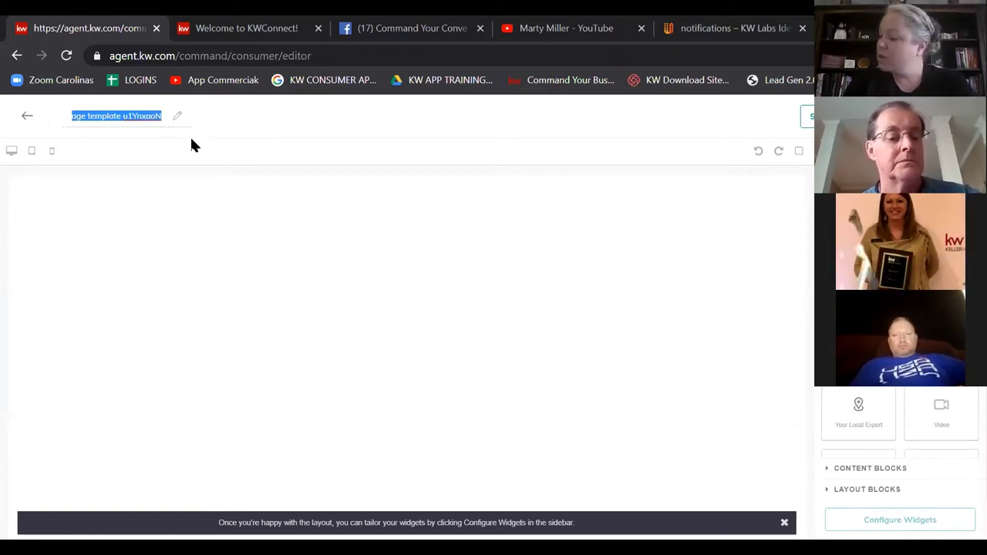
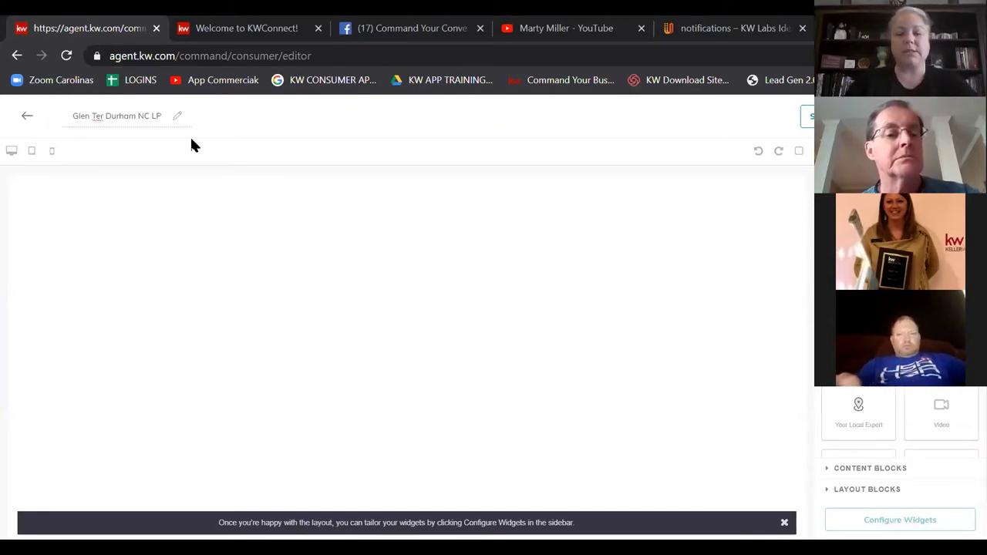
left_click(330, 135)
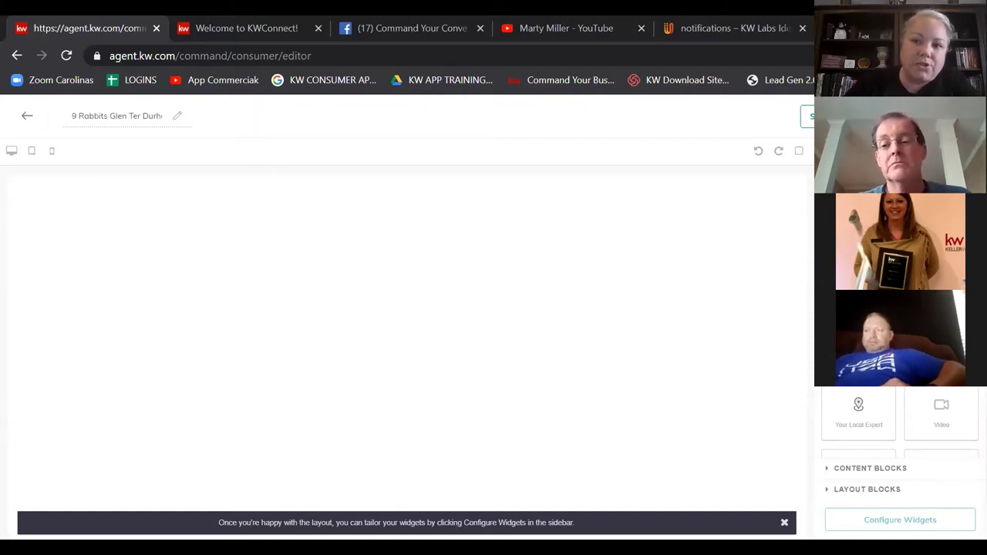
Step: Drop the Branded Header widget across the top of the empty page
left_click_drag(858, 231, 599, 226)
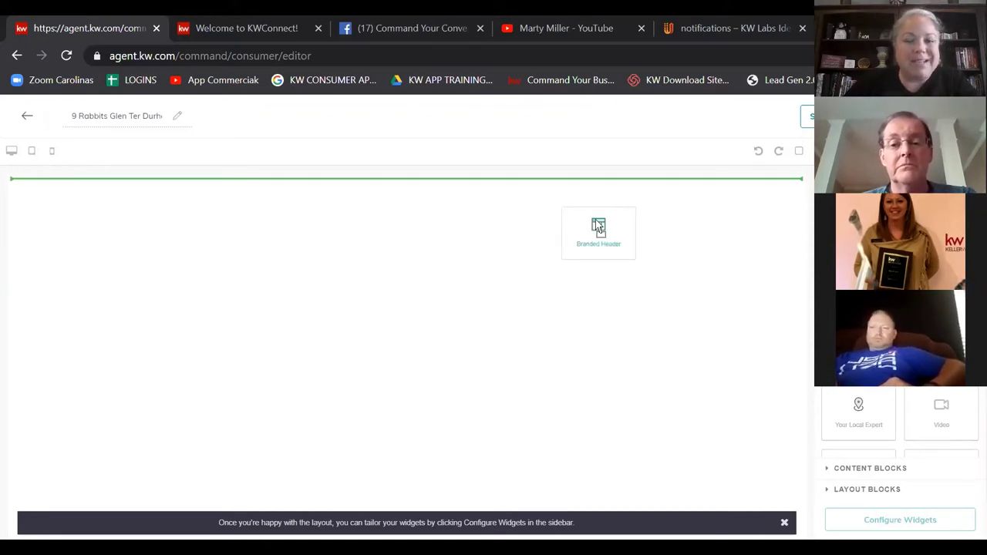
left_click_drag(599, 227, 522, 206)
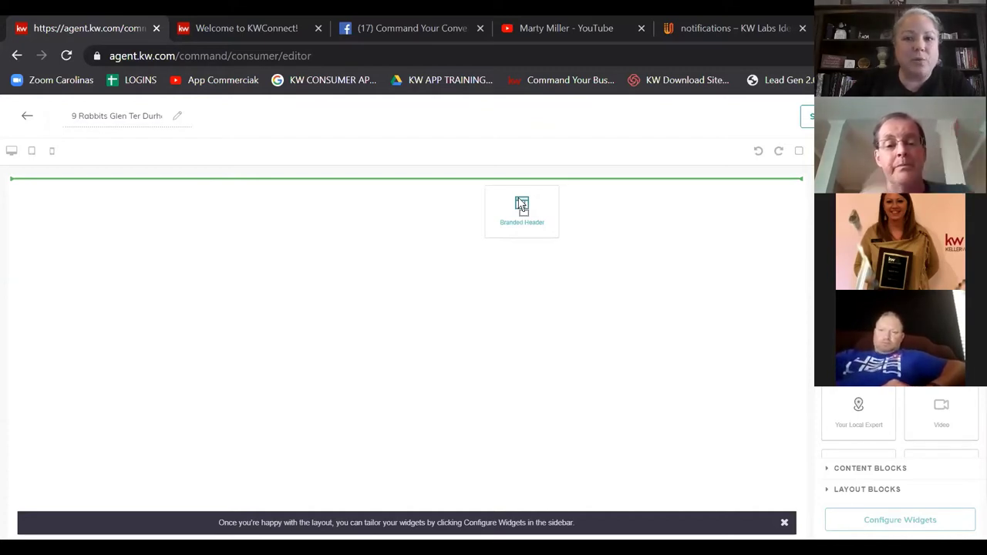
left_click_drag(522, 205, 522, 207)
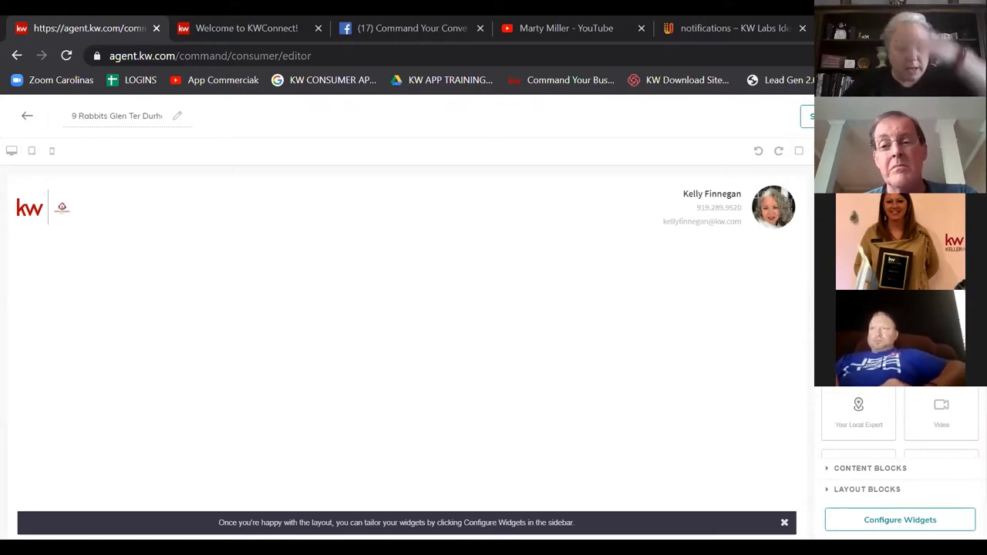
left_click_drag(858, 347, 698, 299)
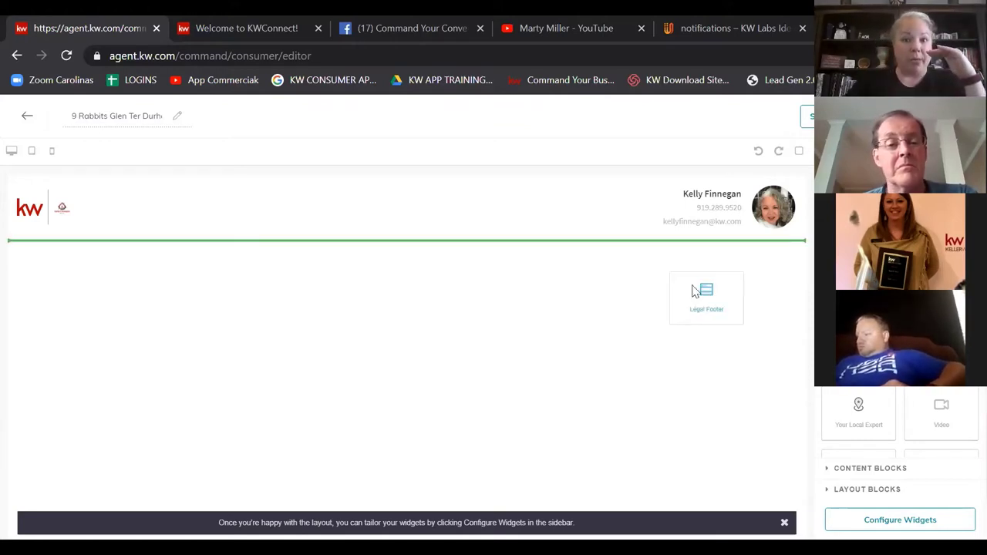
Step: Place the Legal Footer widget directly below the Branded Header
left_click_drag(698, 299, 693, 292)
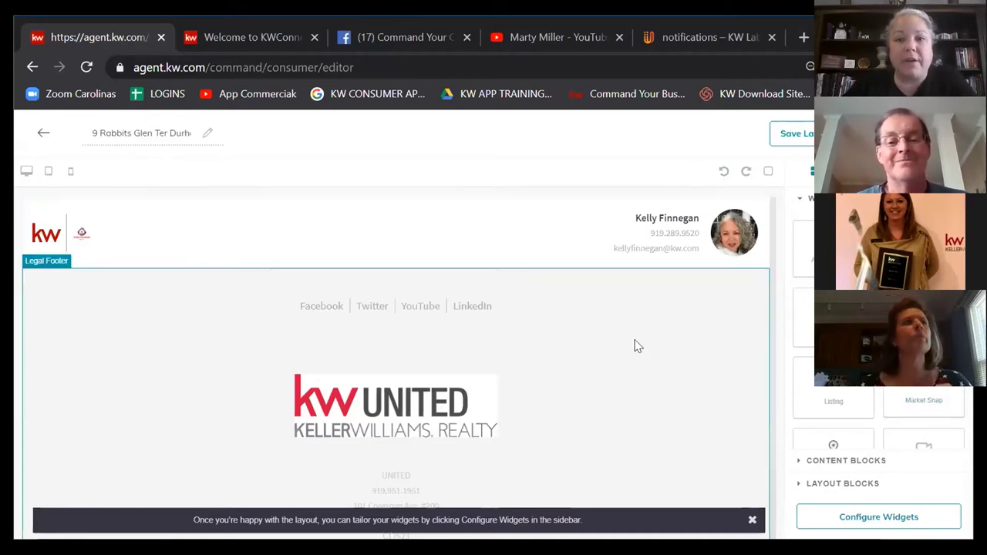
scroll(879, 346, "down", 1)
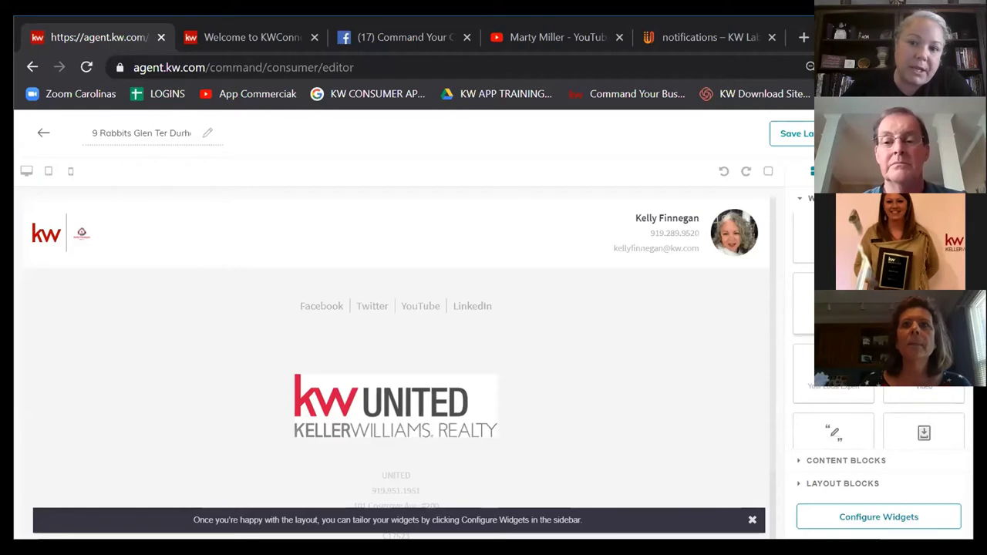
Step: Drop the Listing widget under the header, then review its photos, details, features and map
left_click_drag(834, 308, 701, 293)
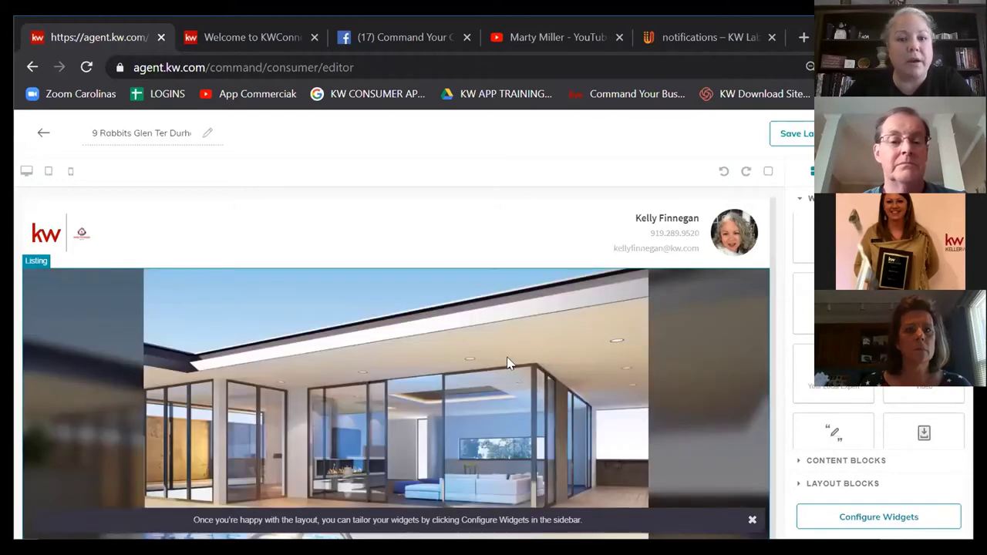
scroll(436, 327, "down", 5)
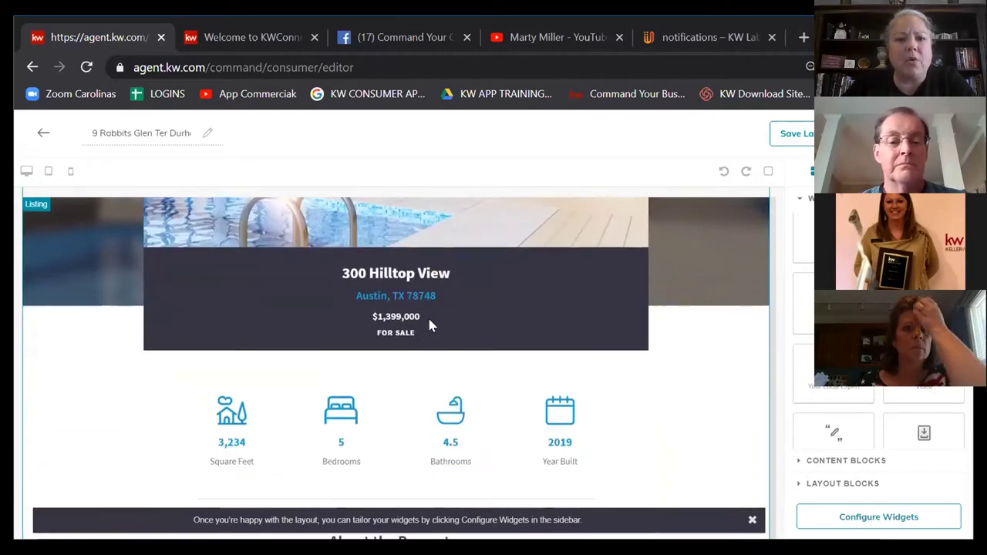
scroll(430, 325, "up", 2)
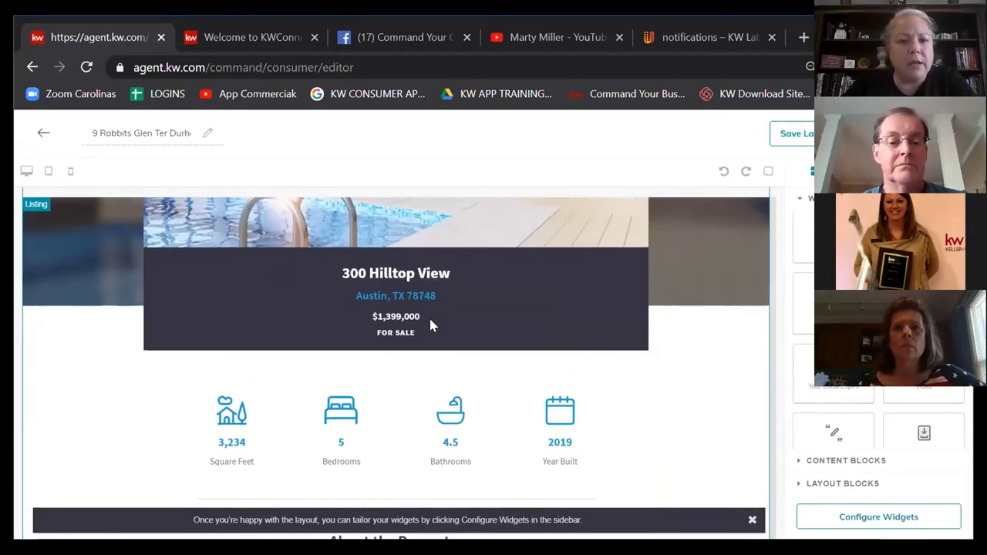
scroll(430, 325, "up", 2)
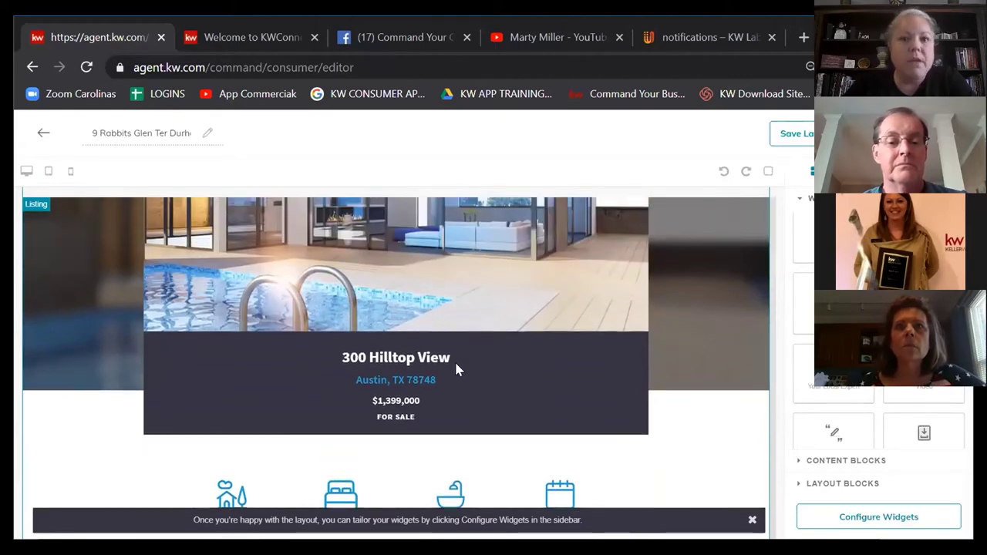
scroll(456, 370, "up", 2)
scroll(738, 425, "up", 2)
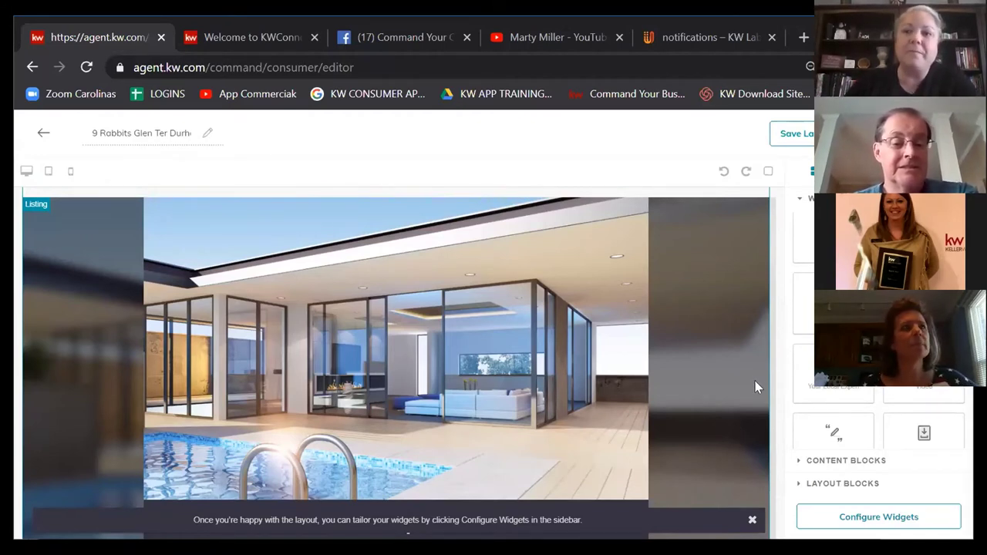
scroll(625, 276, "down", 4)
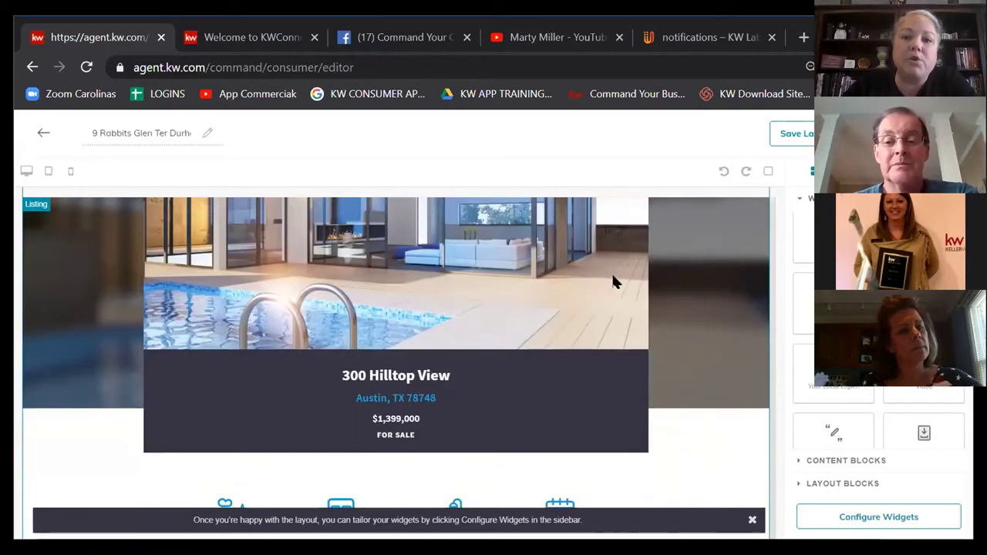
scroll(609, 279, "down", 2)
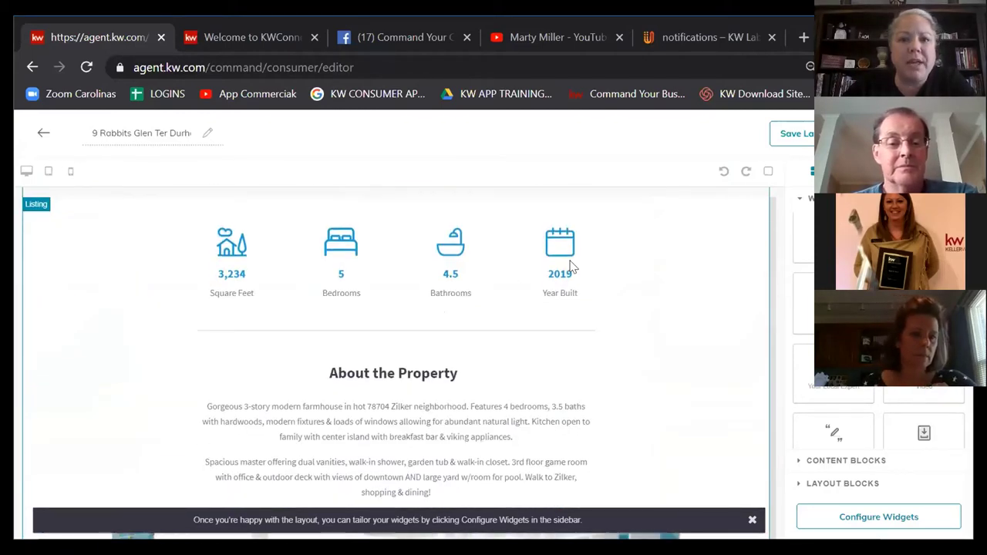
scroll(473, 310, "up", 3)
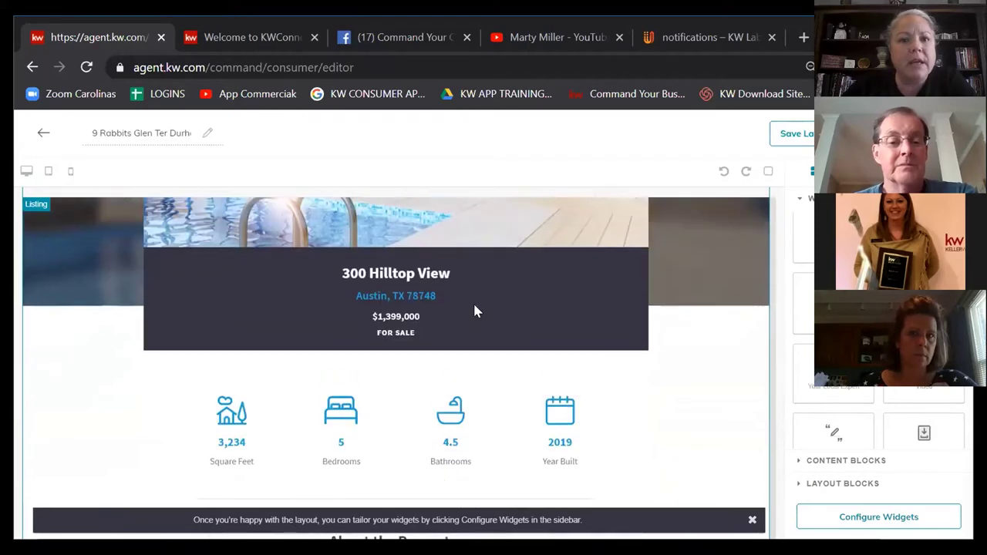
scroll(501, 316, "down", 3)
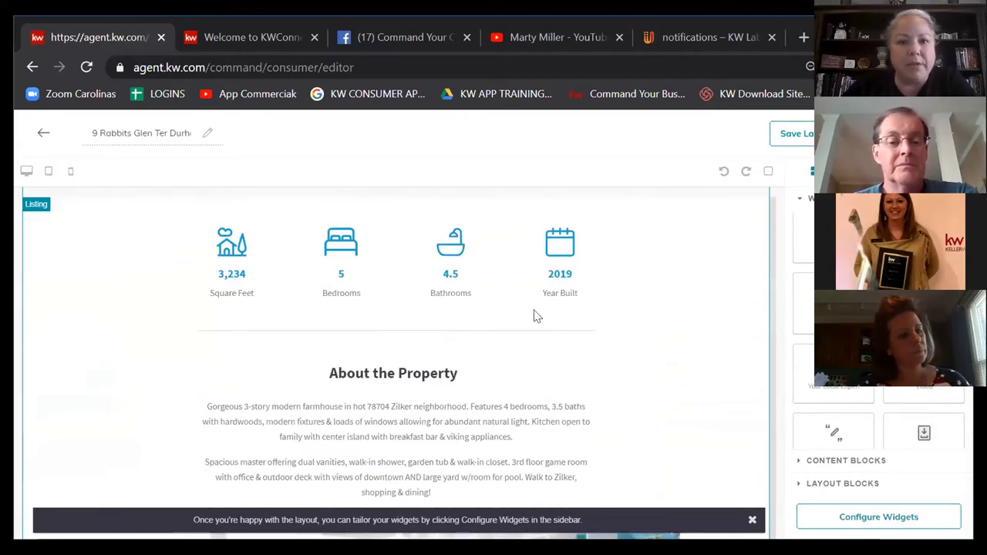
scroll(539, 323, "down", 2)
scroll(615, 337, "down", 2)
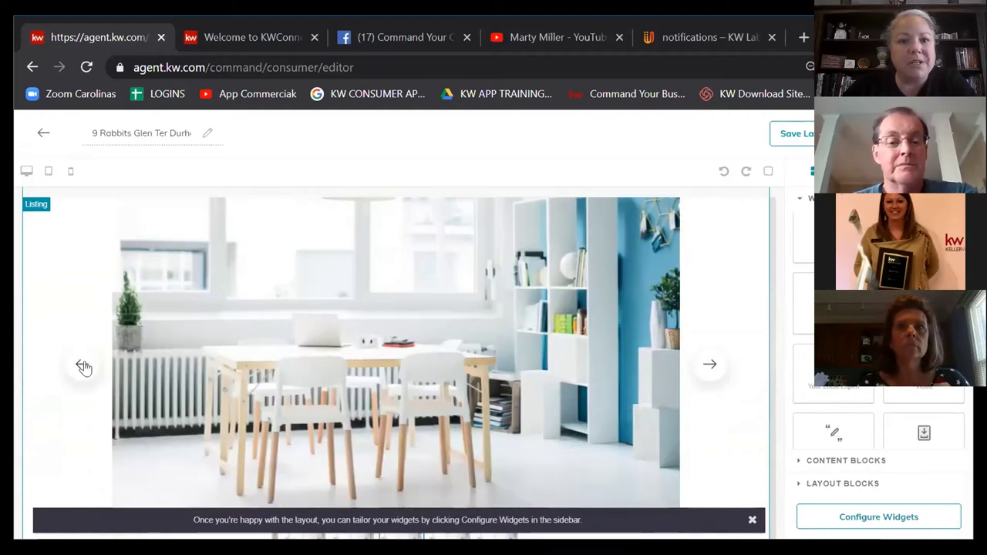
scroll(716, 381, "down", 5)
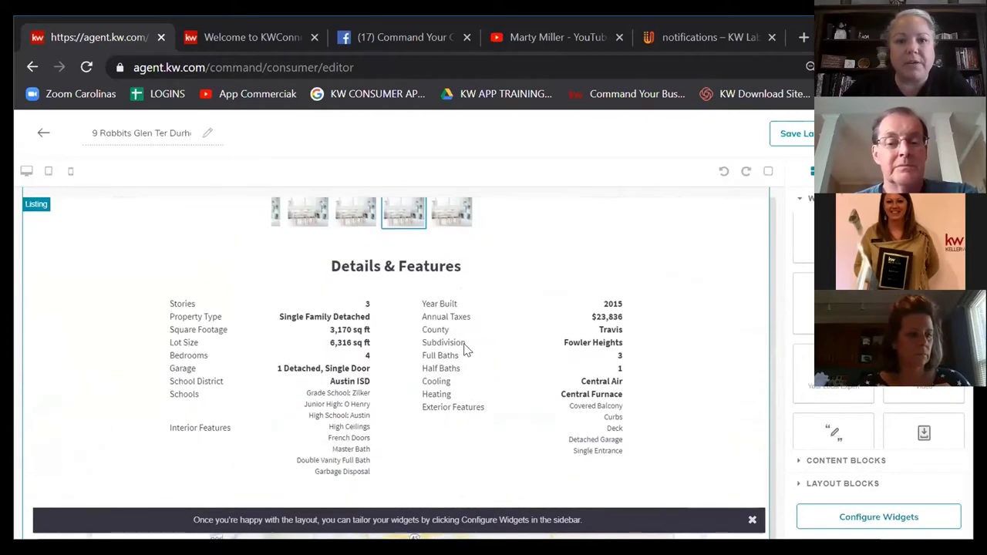
scroll(731, 357, "down", 4)
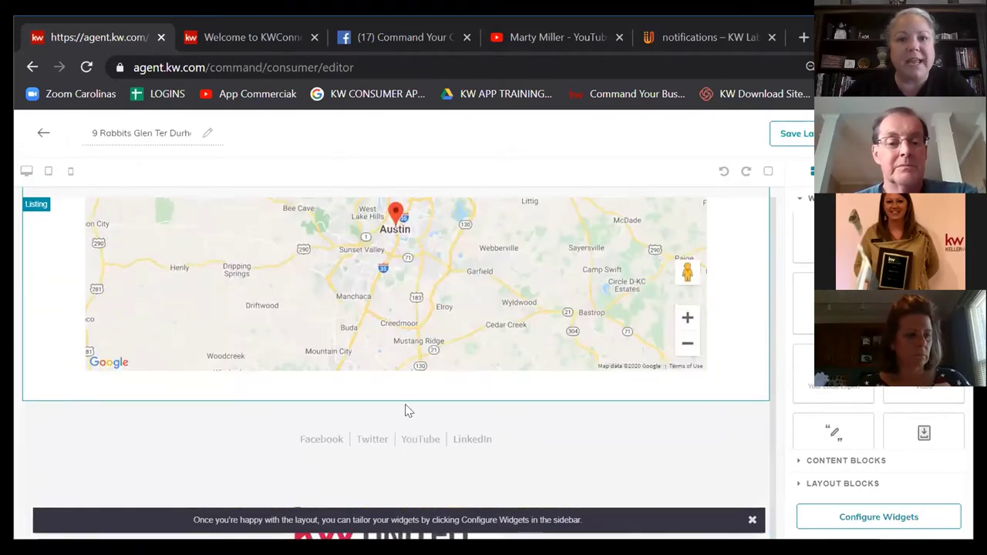
scroll(694, 340, "down", 2)
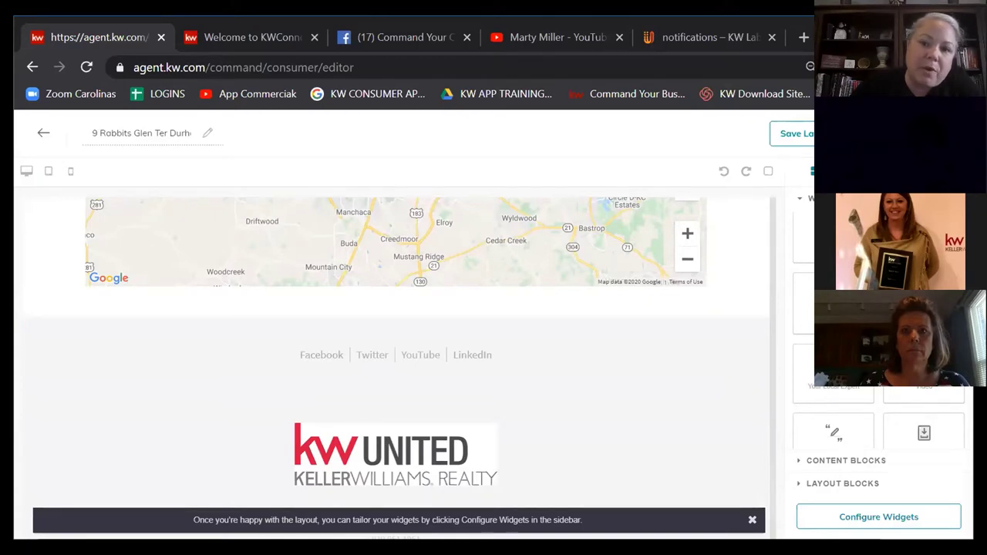
left_click_drag(925, 353, 606, 322)
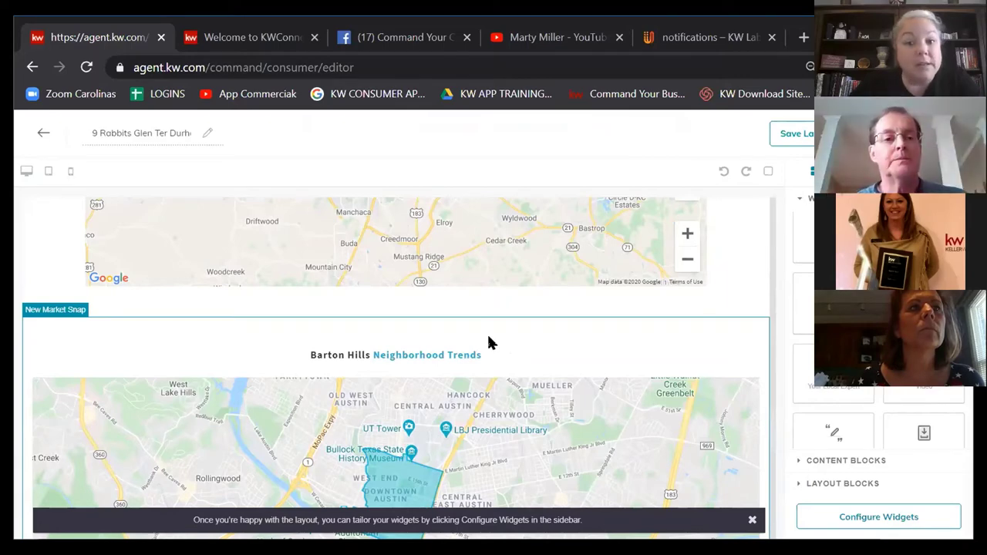
scroll(486, 347, "down", 1)
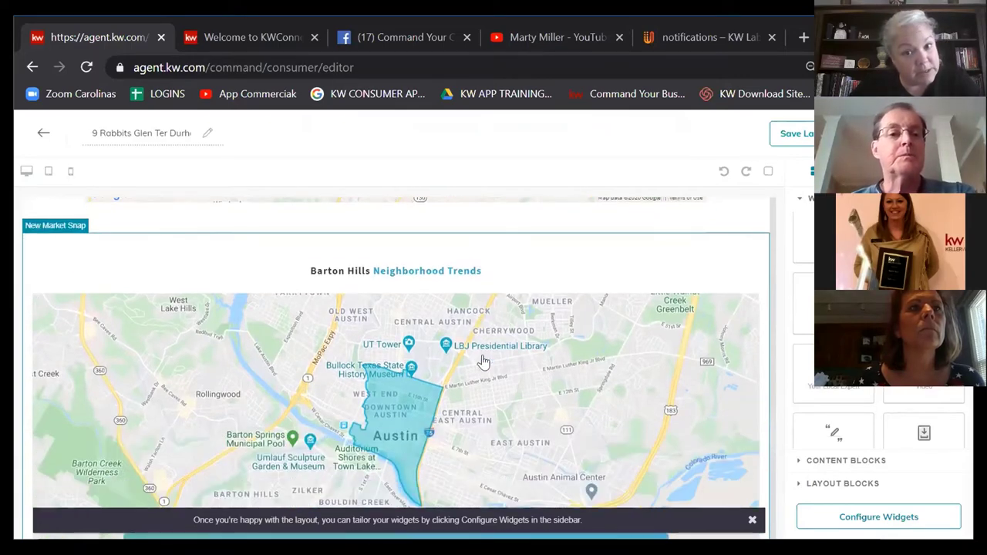
scroll(379, 368, "down", 1)
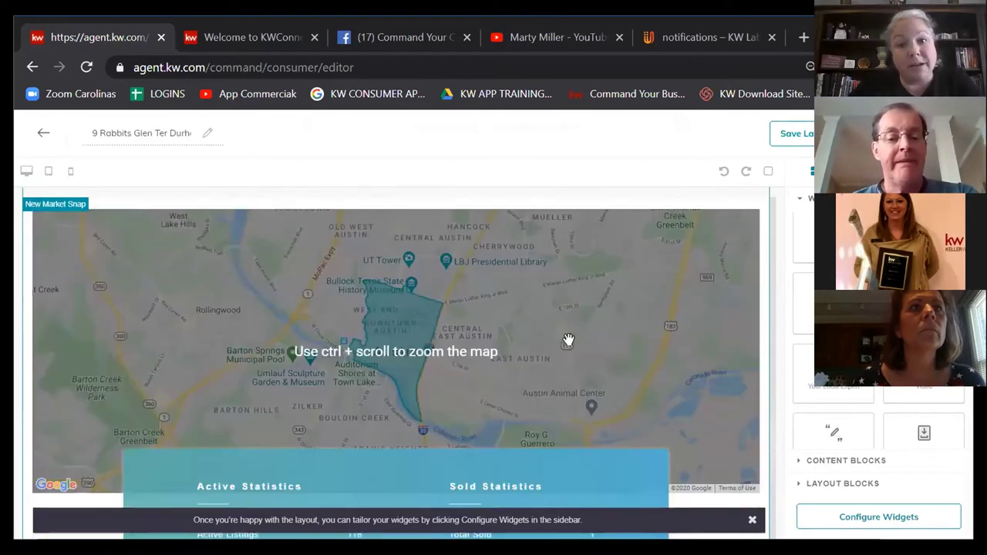
scroll(600, 344, "down", 1)
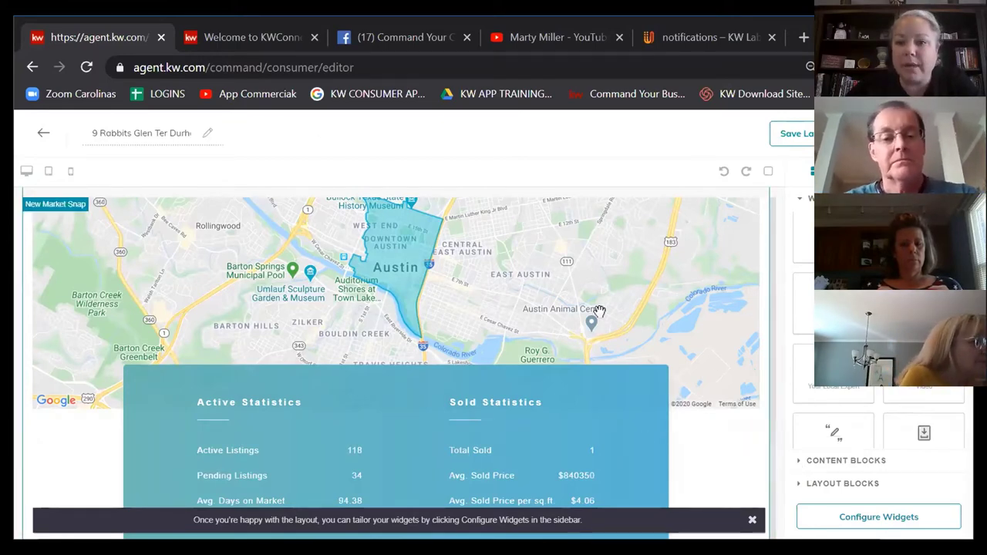
scroll(598, 336, "down", 10)
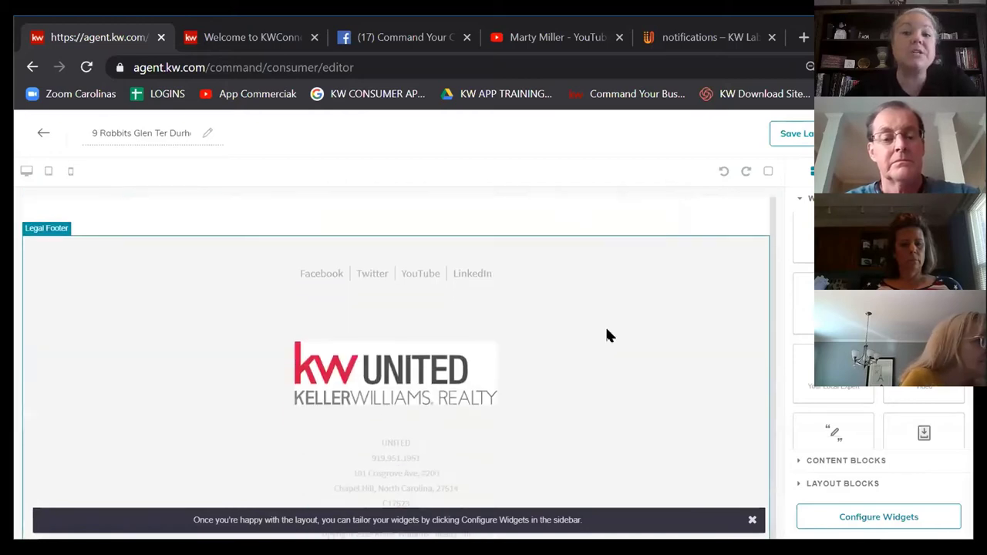
scroll(630, 366, "up", 1)
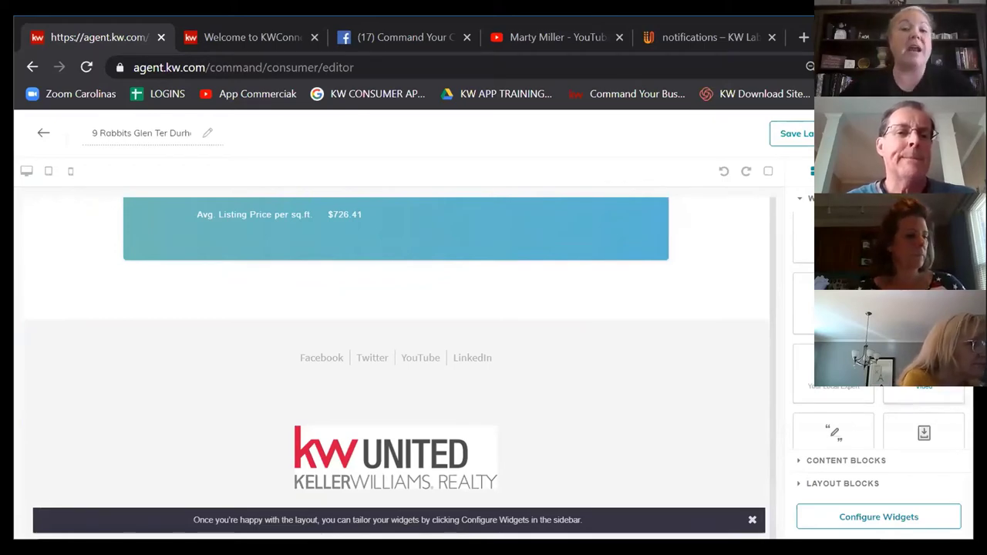
scroll(454, 339, "up", 3)
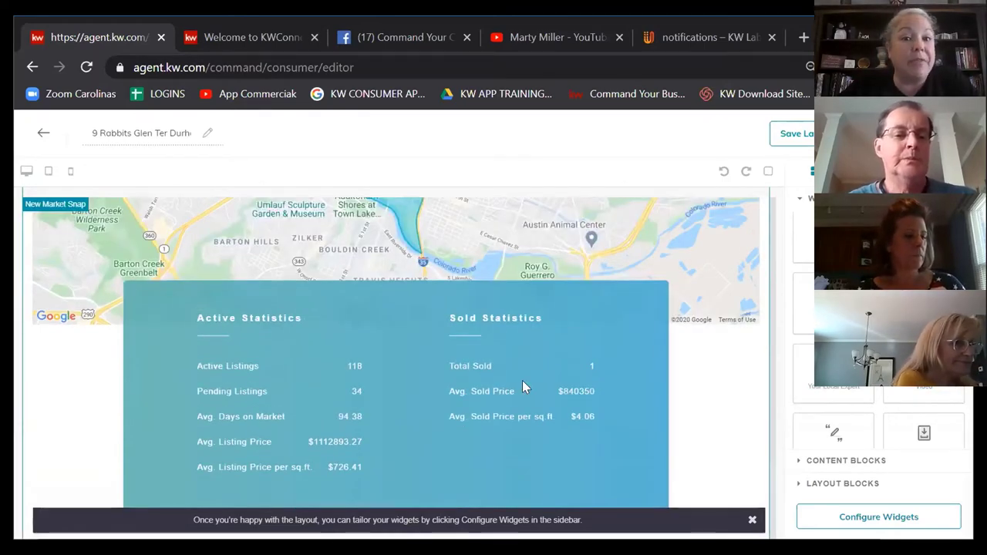
scroll(522, 380, "down", 5)
scroll(522, 380, "up", 1)
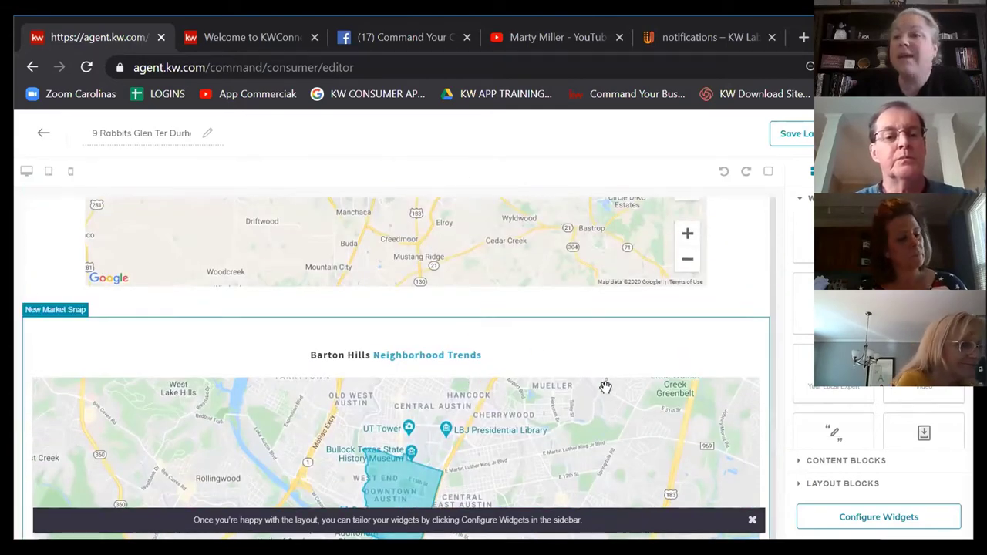
scroll(547, 335, "down", 1)
scroll(547, 335, "down", 3)
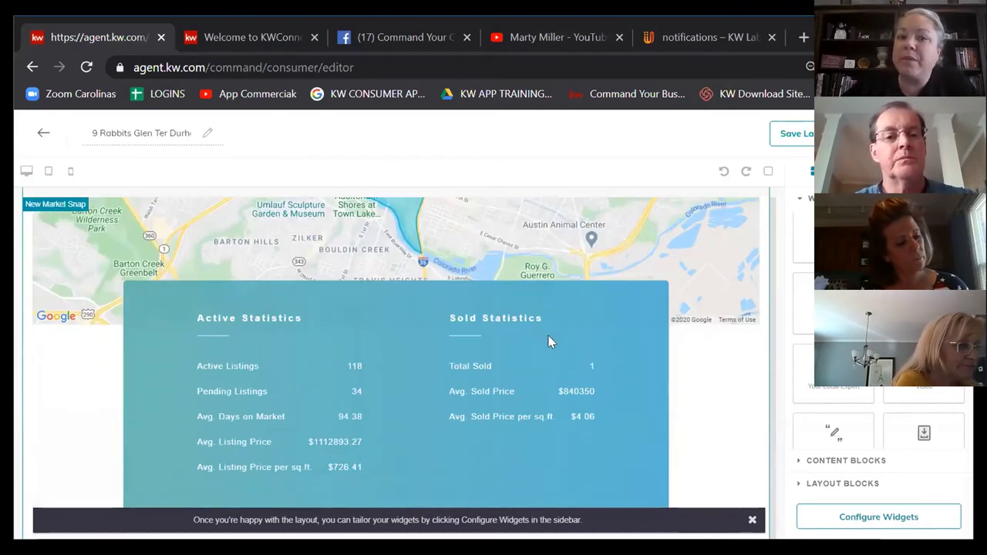
scroll(548, 335, "down", 2)
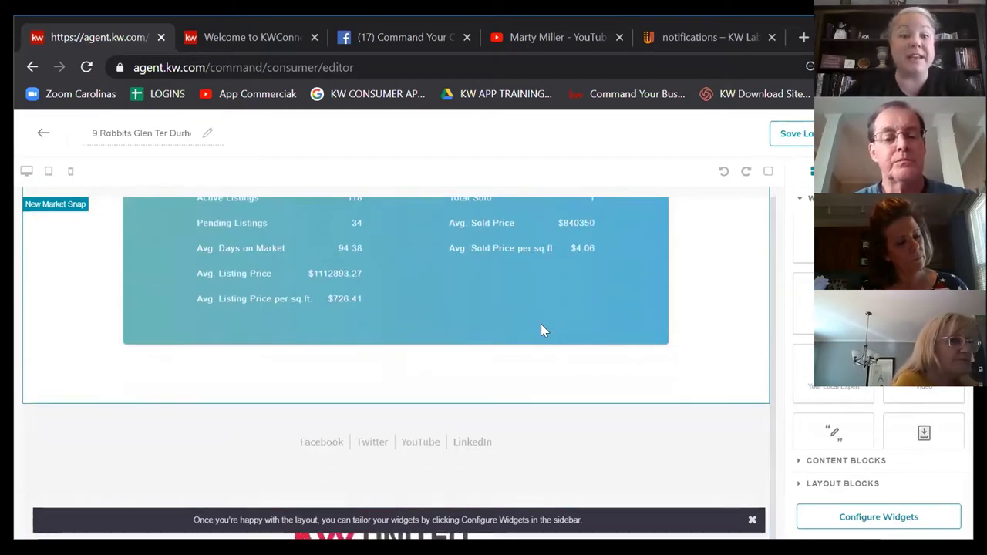
scroll(541, 330, "down", 1)
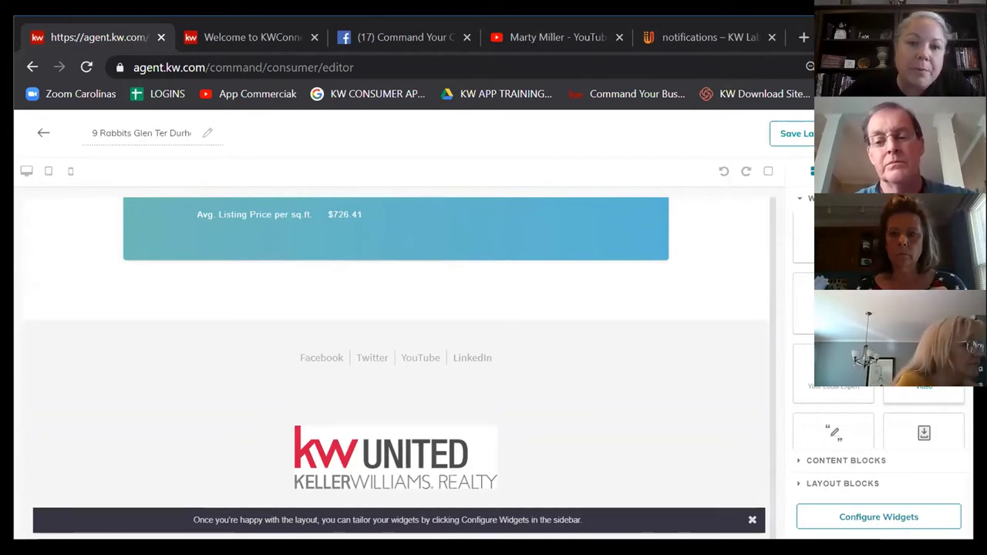
Step: Drop the Video widget just below the Market Snap statistics
left_click_drag(922, 382, 495, 330)
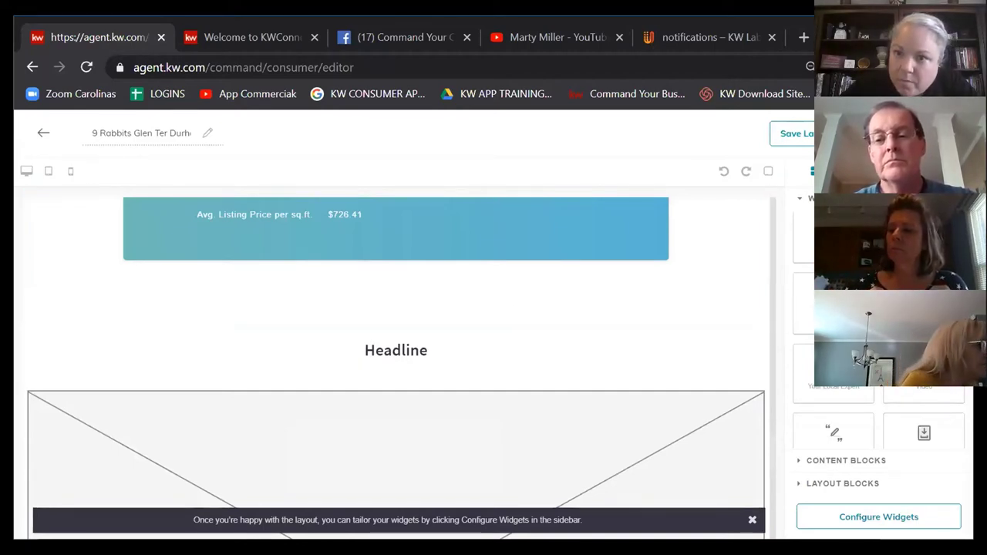
scroll(677, 329, "up", 3)
scroll(677, 329, "down", 5)
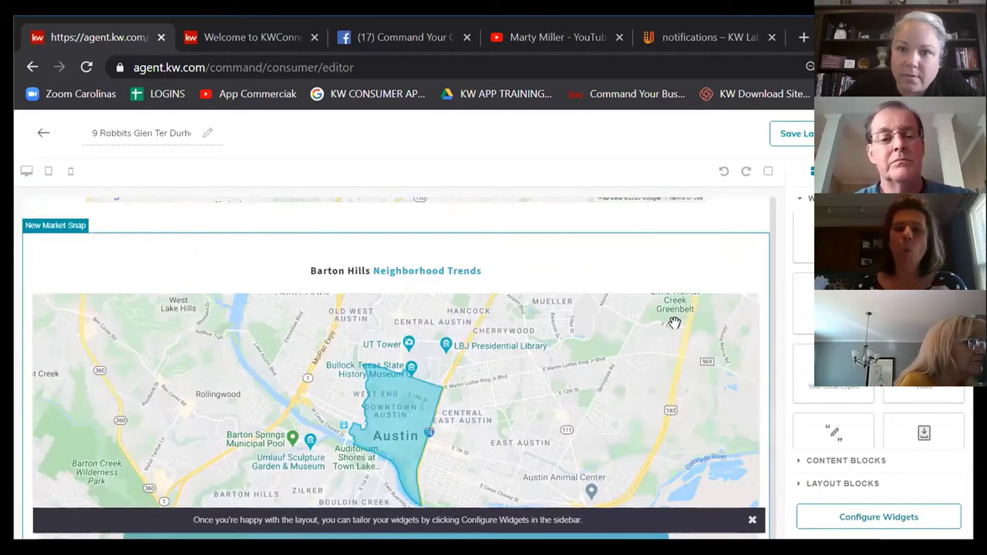
scroll(673, 326, "up", 1)
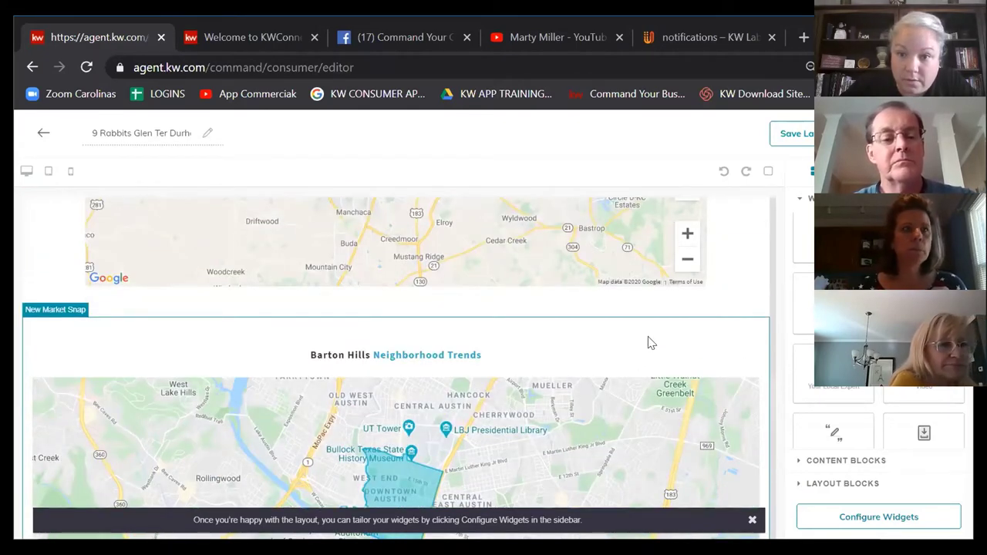
mouse_move(650, 339)
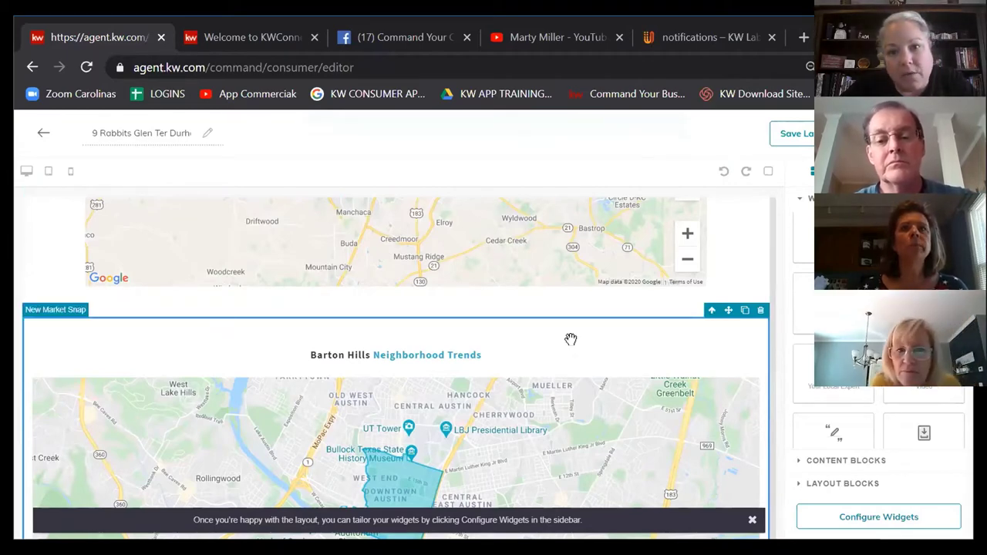
scroll(586, 355, "up", 15)
scroll(624, 372, "up", 3)
scroll(709, 390, "down", 5)
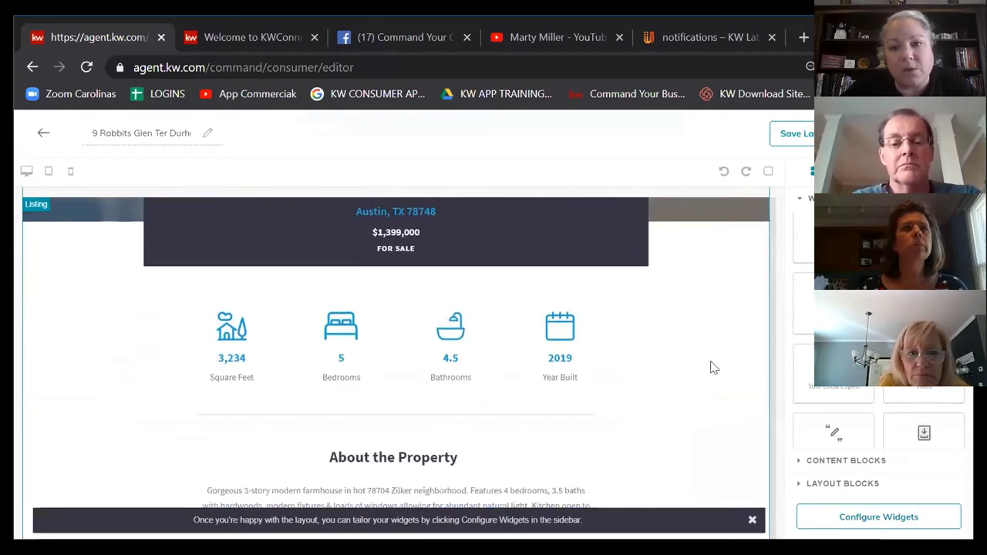
scroll(713, 367, "up", 5)
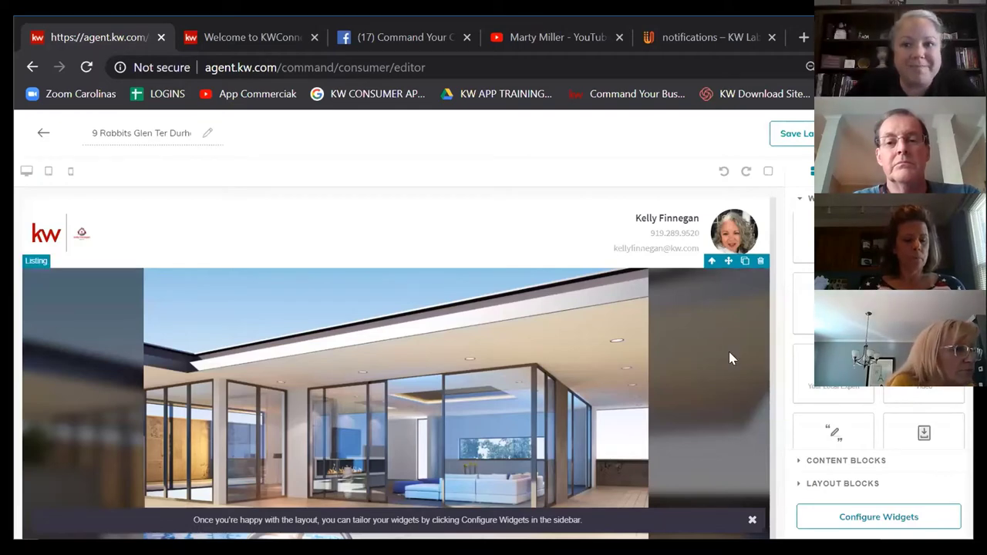
scroll(709, 355, "down", 8)
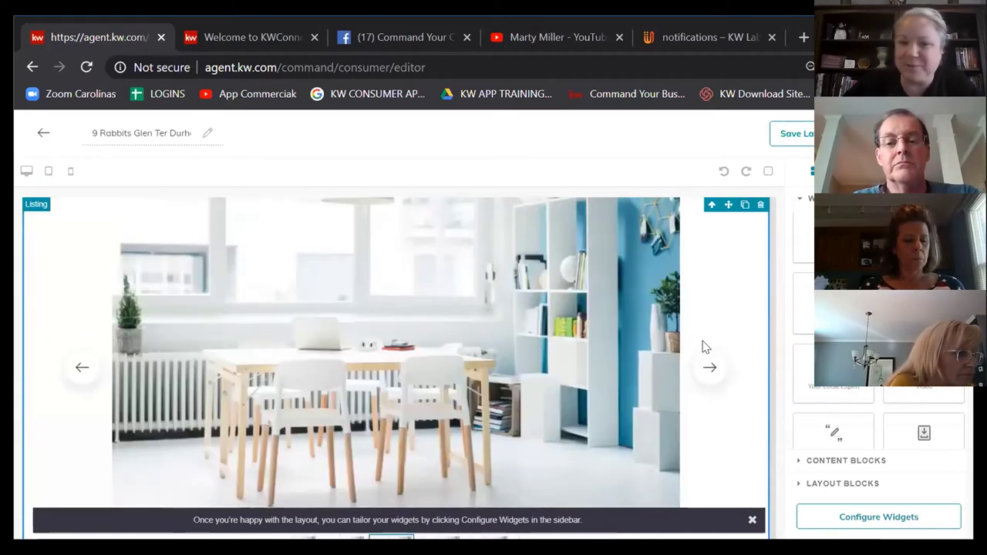
scroll(701, 340, "down", 12)
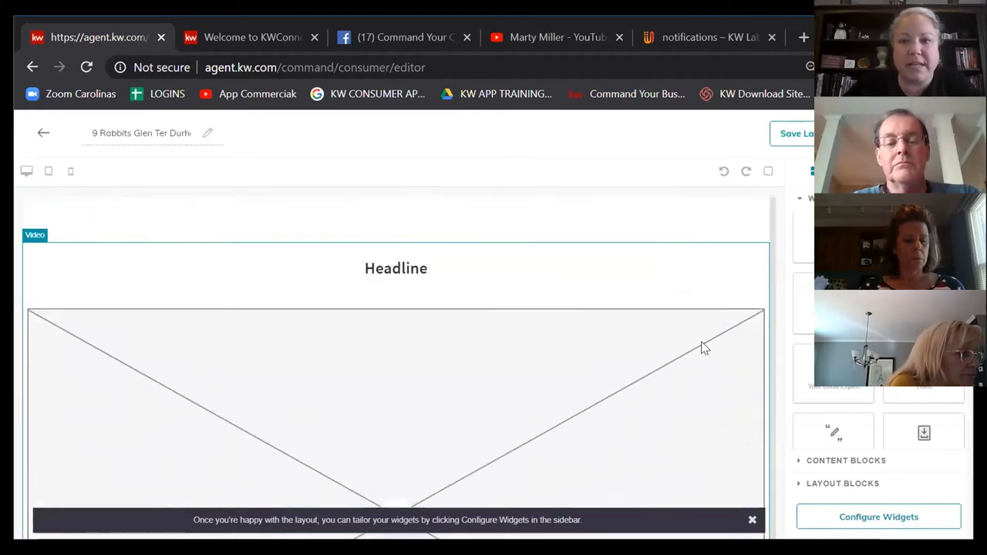
scroll(704, 348, "down", 4)
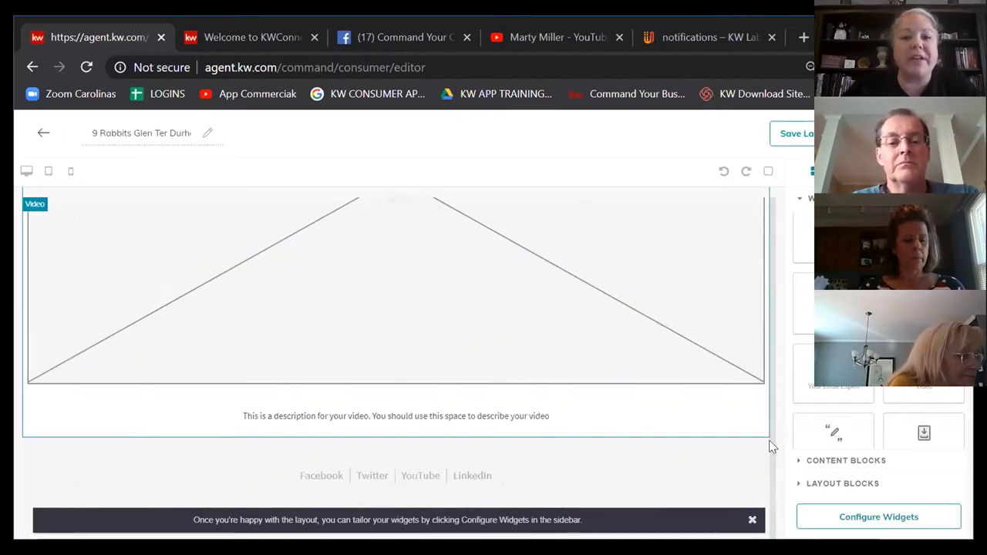
scroll(619, 291, "down", 4)
scroll(619, 291, "up", 3)
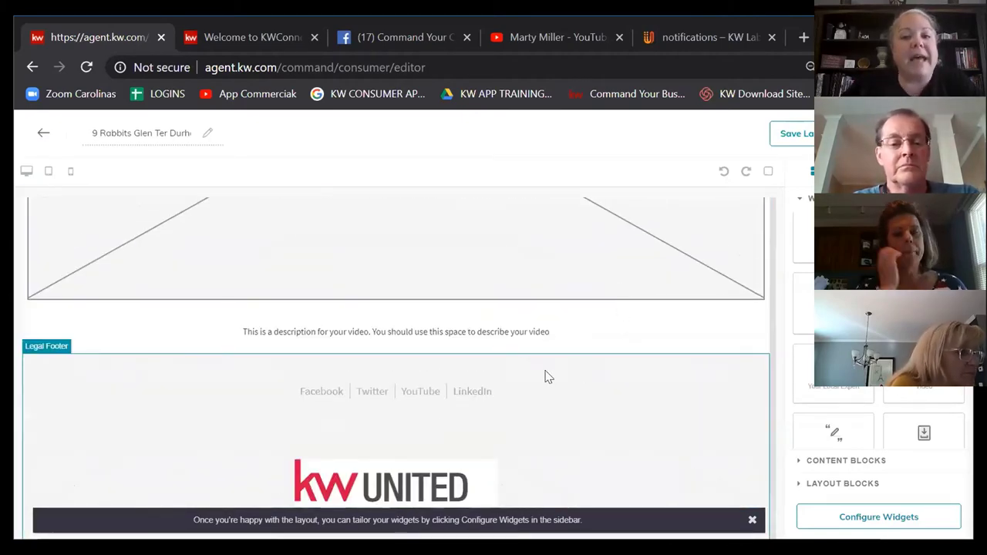
scroll(740, 375, "down", 1)
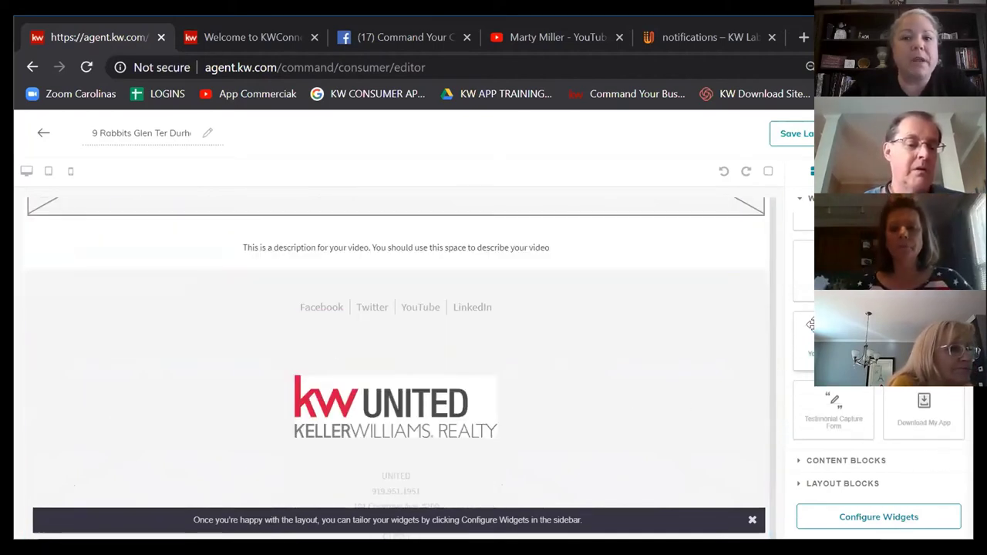
scroll(879, 308, "up", 1)
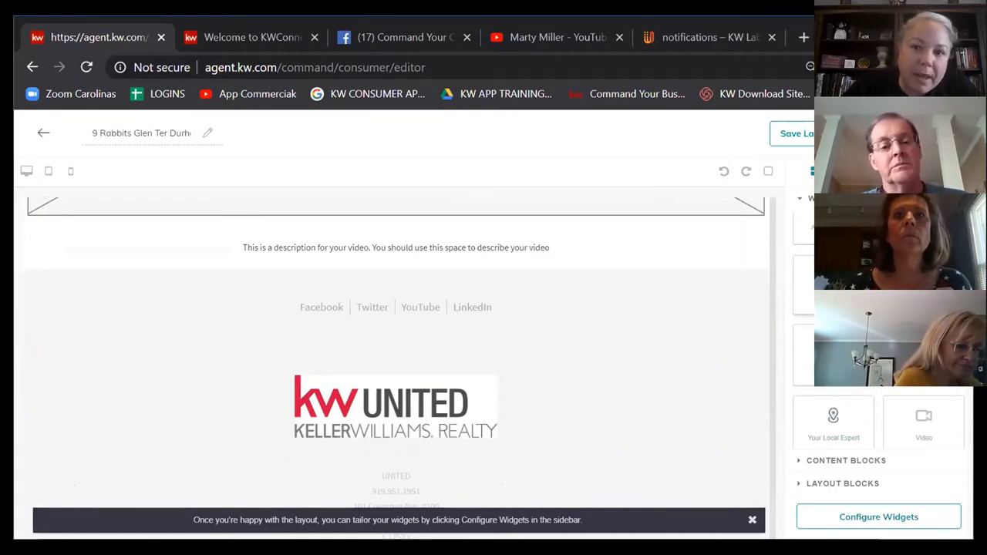
Step: Place the Lead Form widget below the Video block and review its fields
left_click_drag(833, 355, 571, 282)
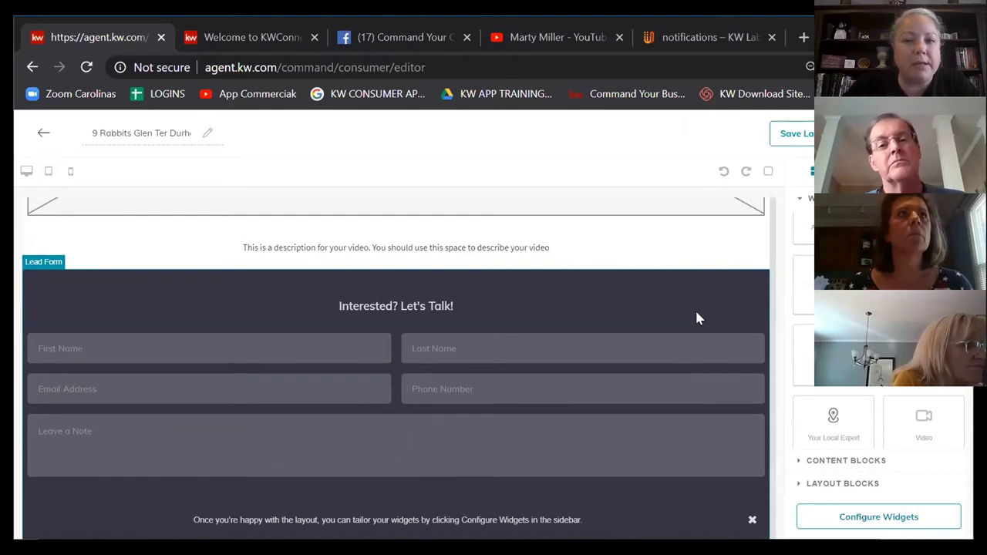
scroll(878, 347, "down", 2)
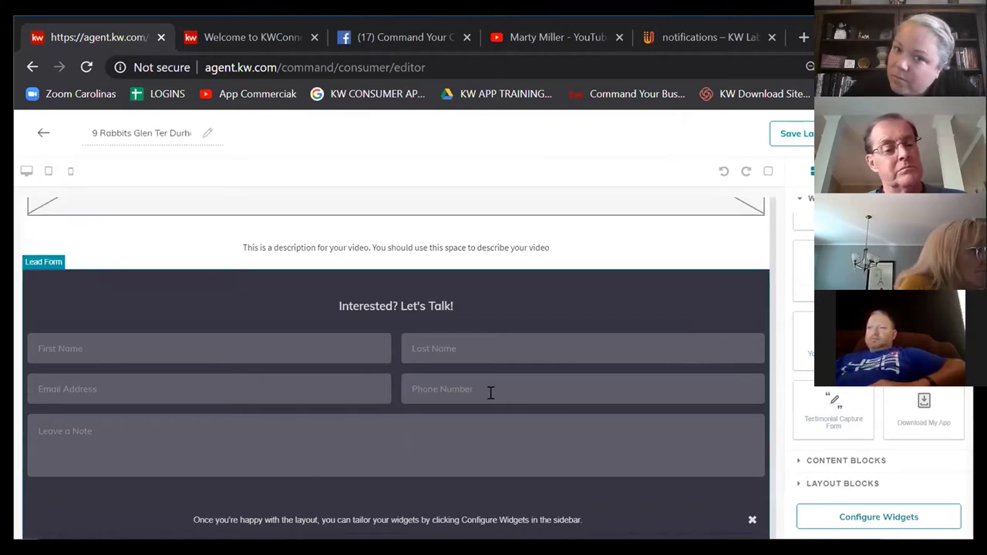
scroll(491, 393, "down", 2)
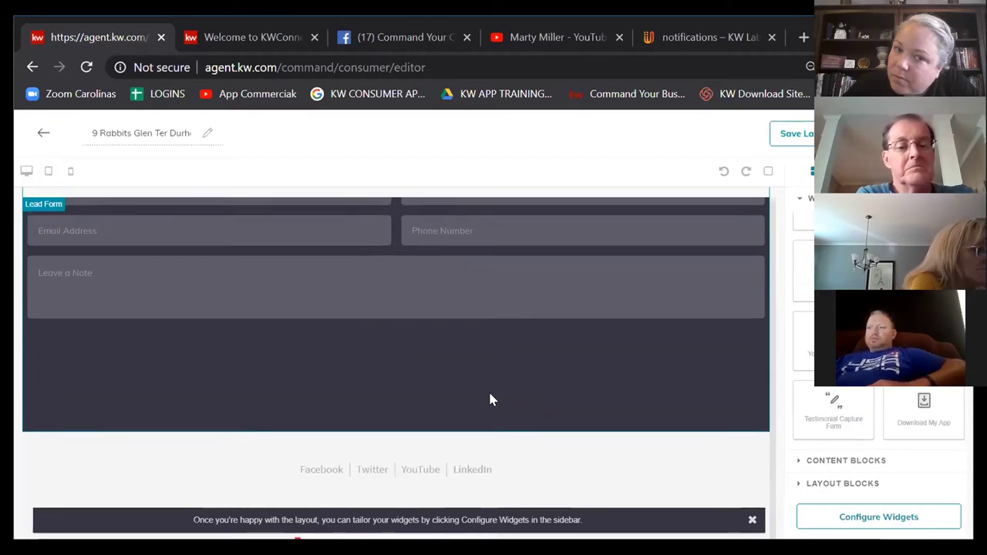
scroll(490, 393, "up", 2)
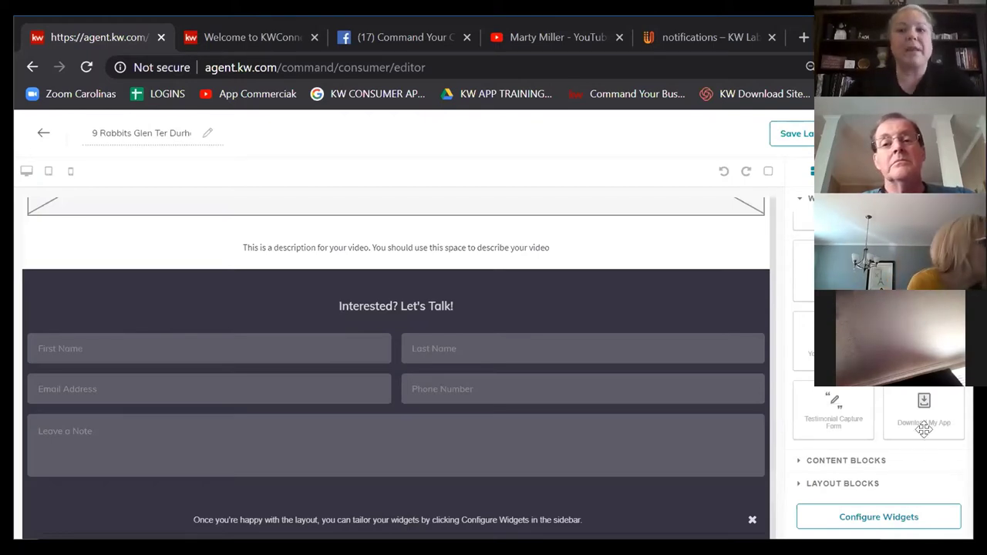
Step: Insert the Your Local Expert bio widget directly under the Video block
scroll(831, 394, "up", 1)
left_click_drag(831, 394, 392, 294)
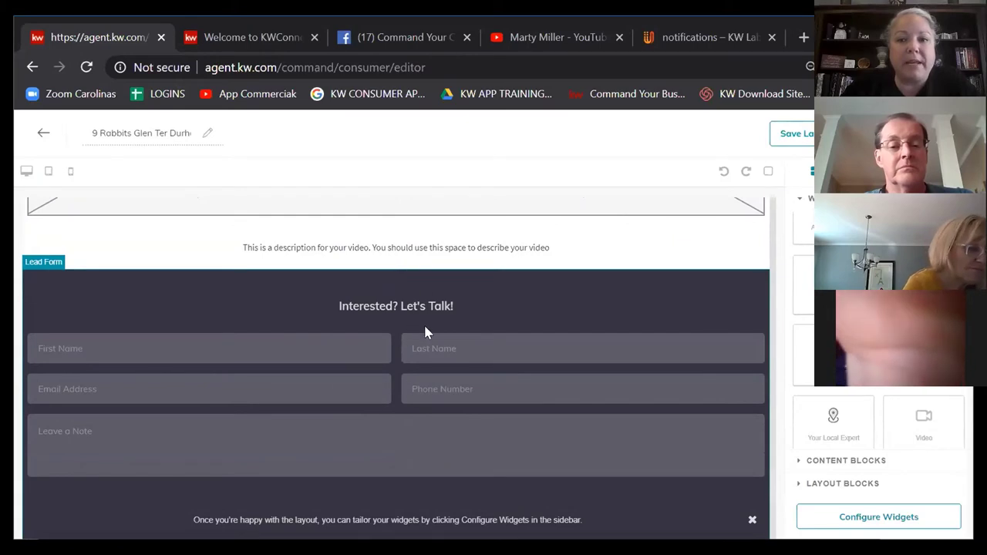
scroll(816, 402, "down", 1)
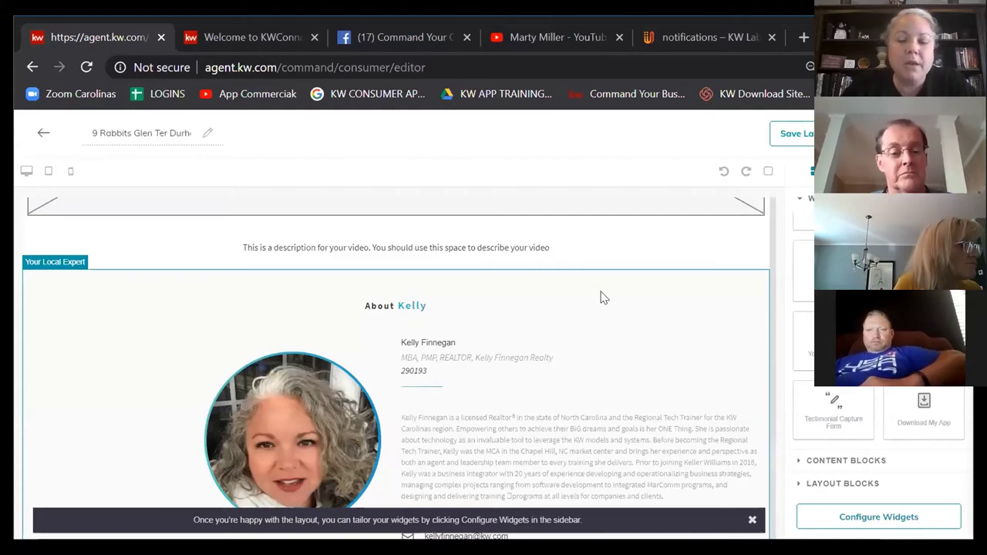
scroll(613, 332, "up", 4)
scroll(612, 330, "up", 15)
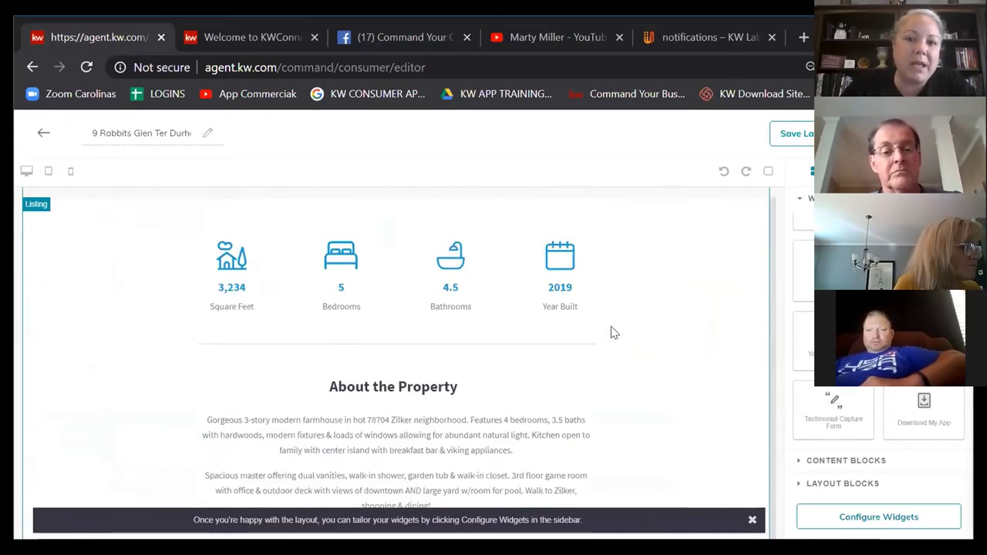
scroll(613, 332, "up", 2)
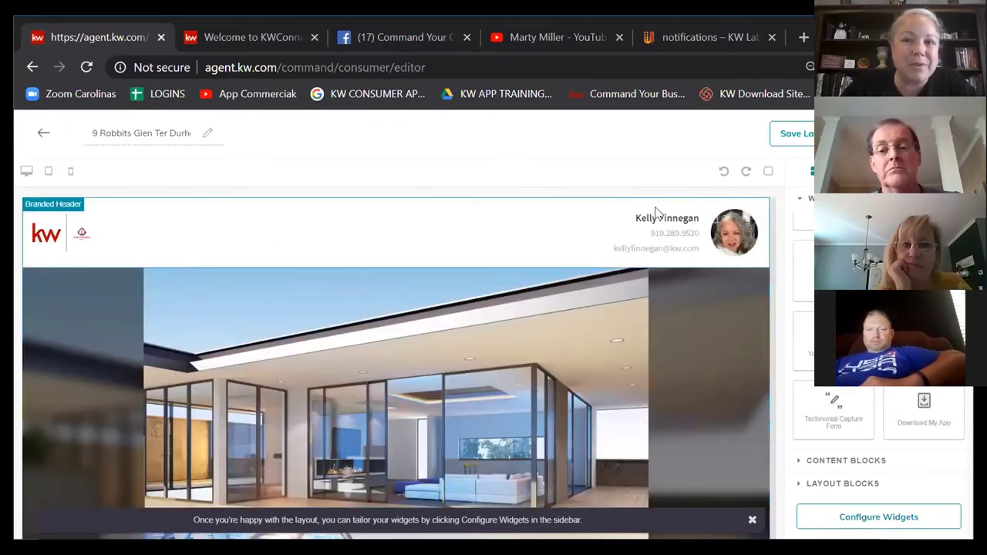
scroll(621, 255, "down", 15)
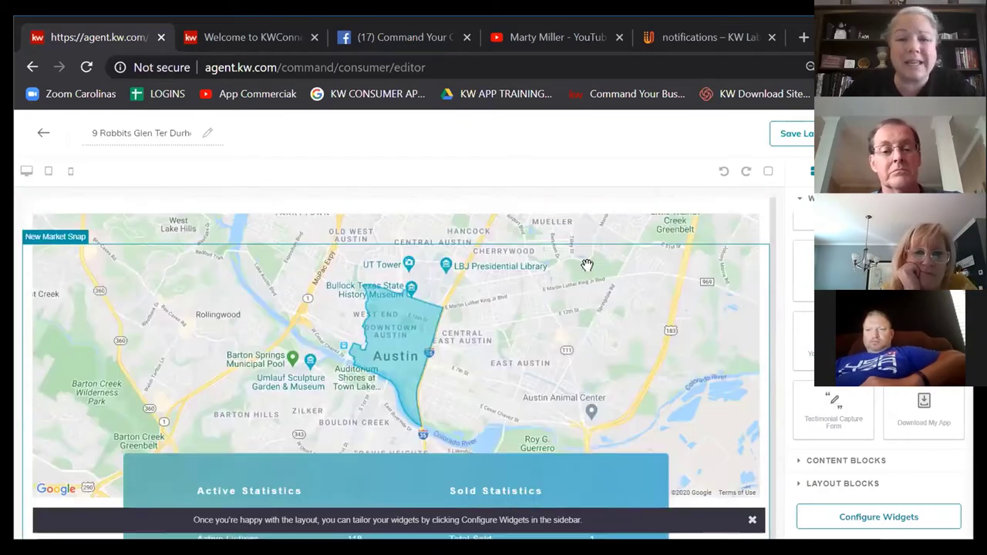
scroll(588, 272, "down", 10)
scroll(589, 272, "up", 4)
scroll(588, 272, "up", 3)
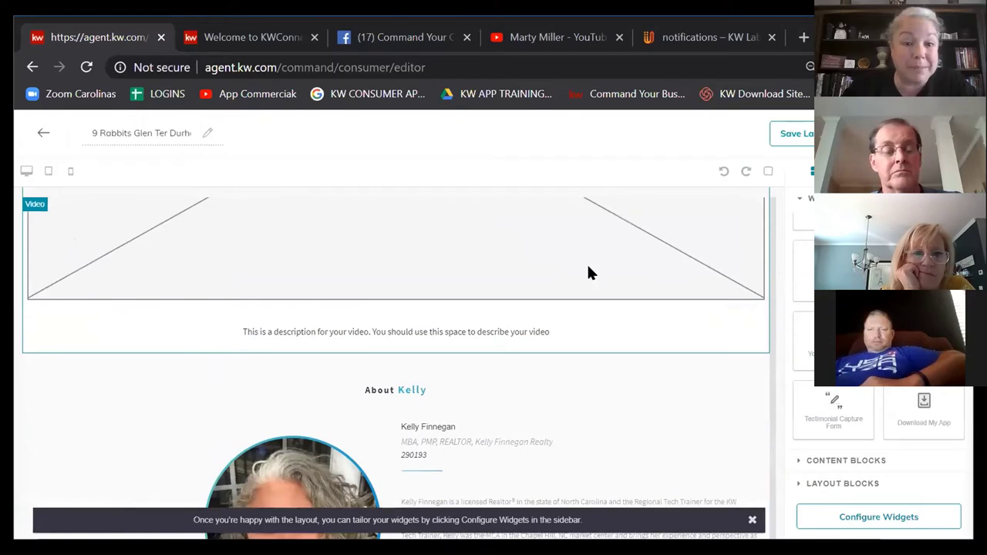
scroll(587, 272, "down", 3)
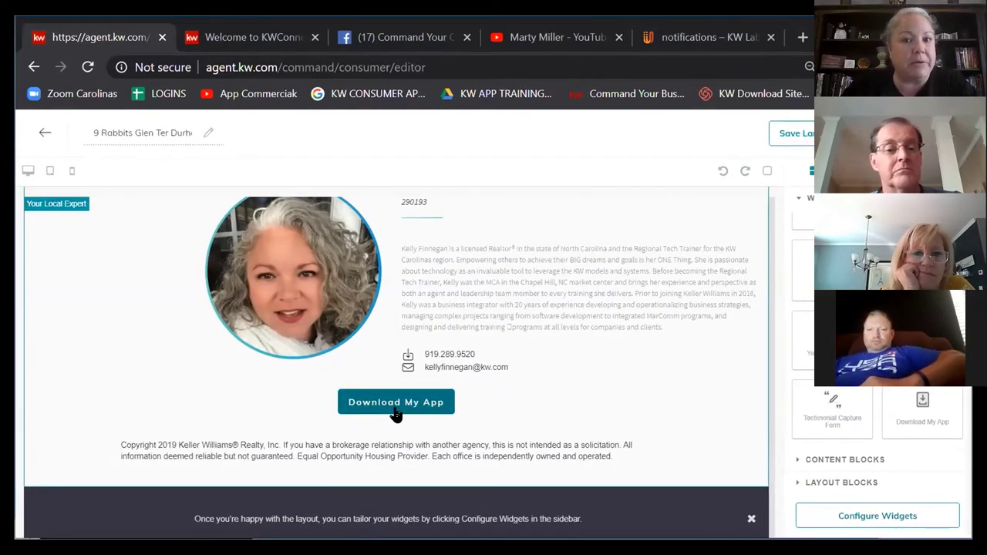
scroll(620, 379, "up", 3)
scroll(620, 374, "up", 10)
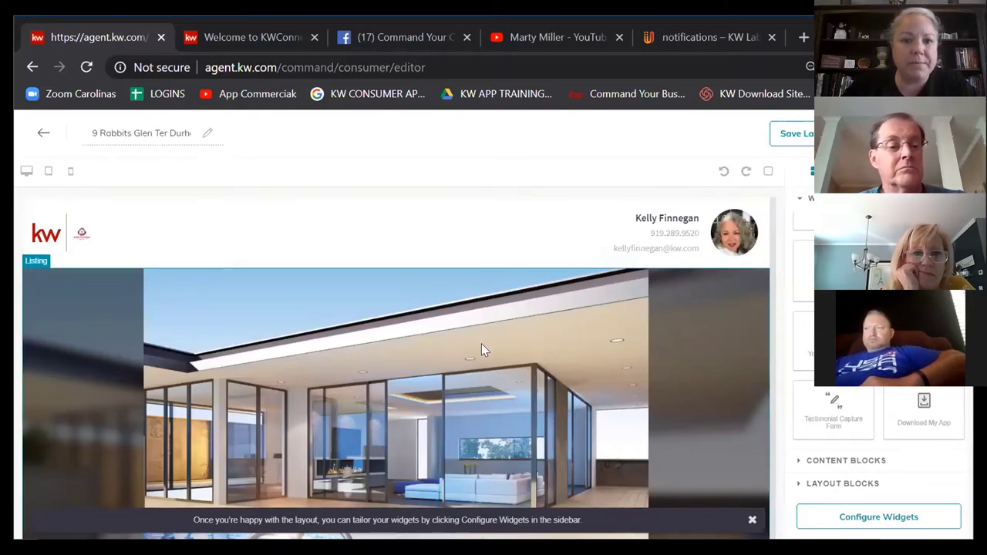
scroll(480, 345, "down", 10)
scroll(476, 342, "down", 5)
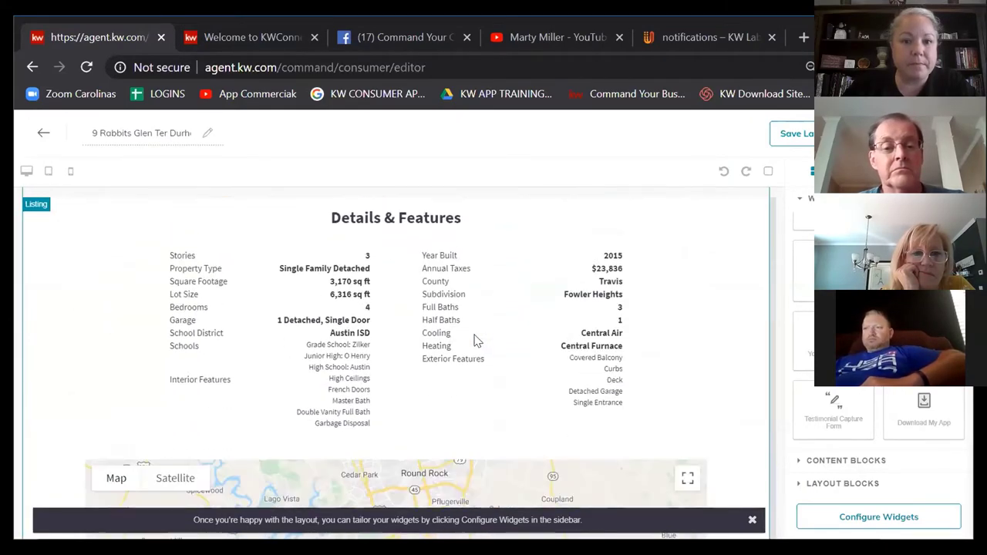
scroll(471, 340, "down", 5)
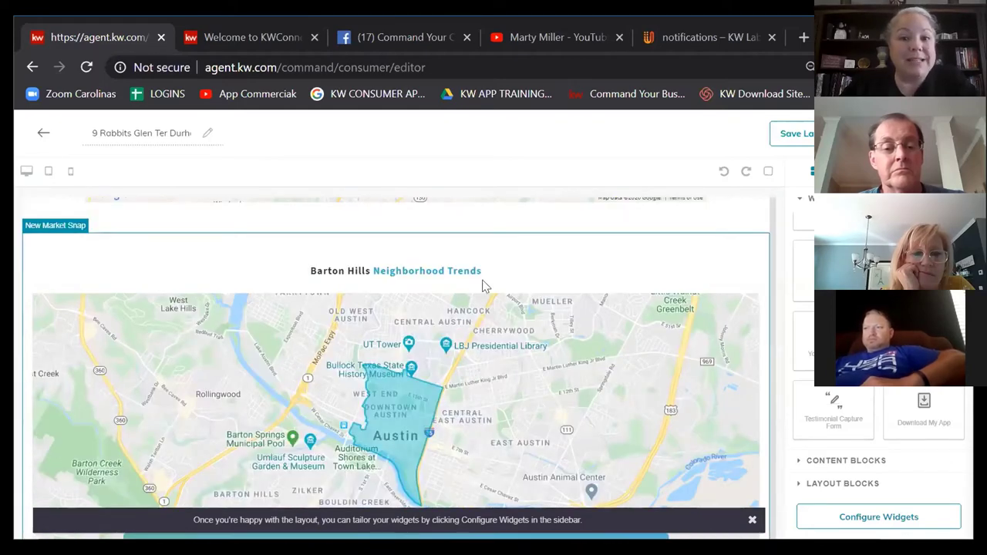
scroll(486, 351, "down", 3)
scroll(501, 347, "down", 3)
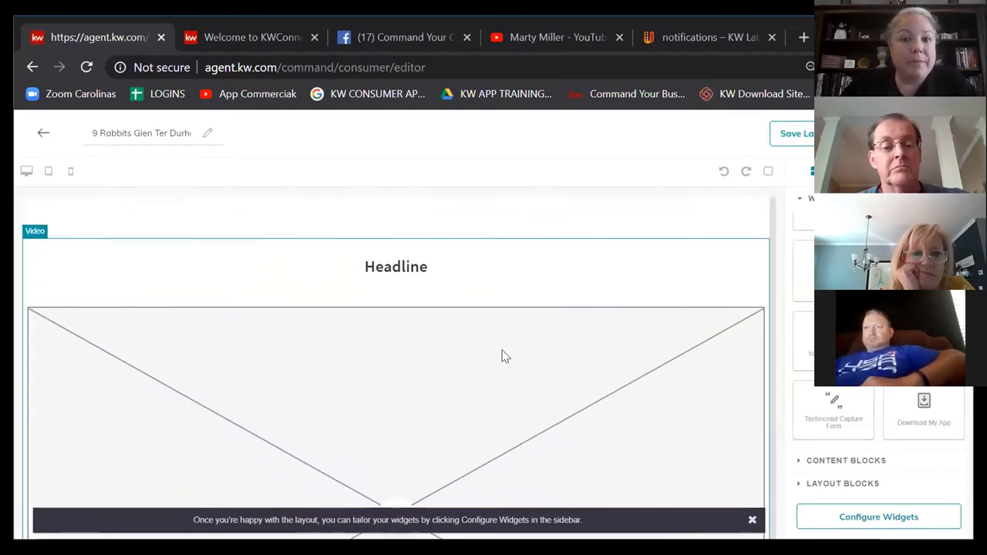
scroll(576, 332, "down", 5)
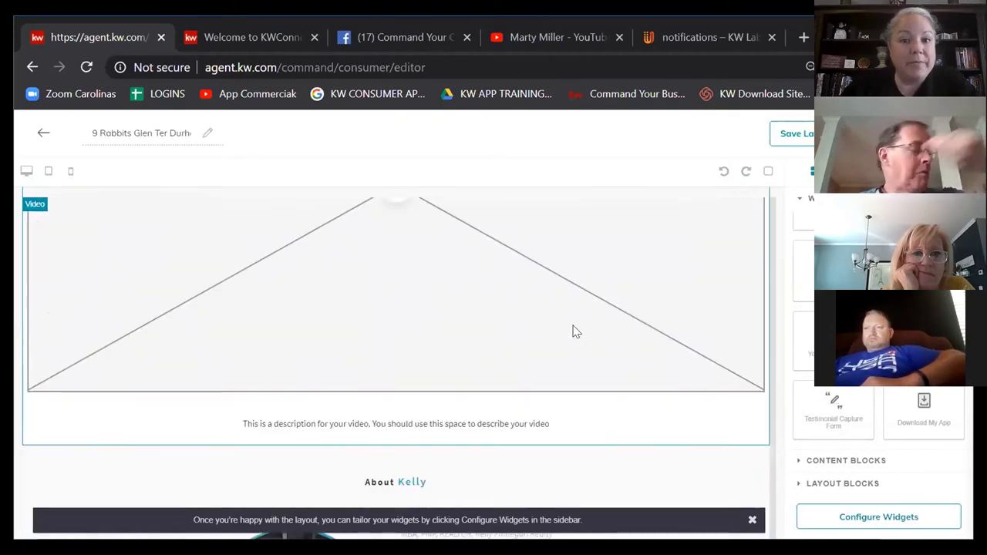
scroll(417, 313, "down", 2)
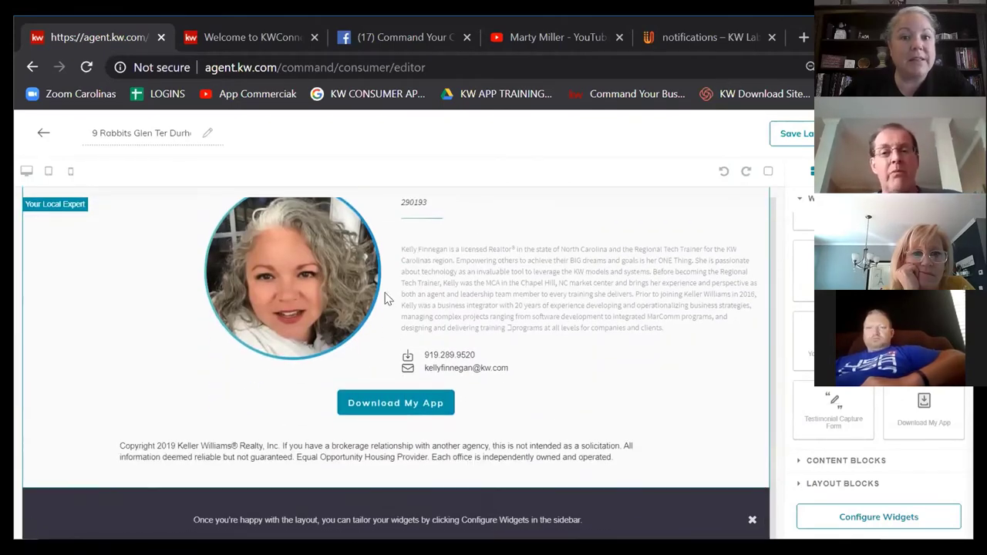
scroll(515, 241, "down", 5)
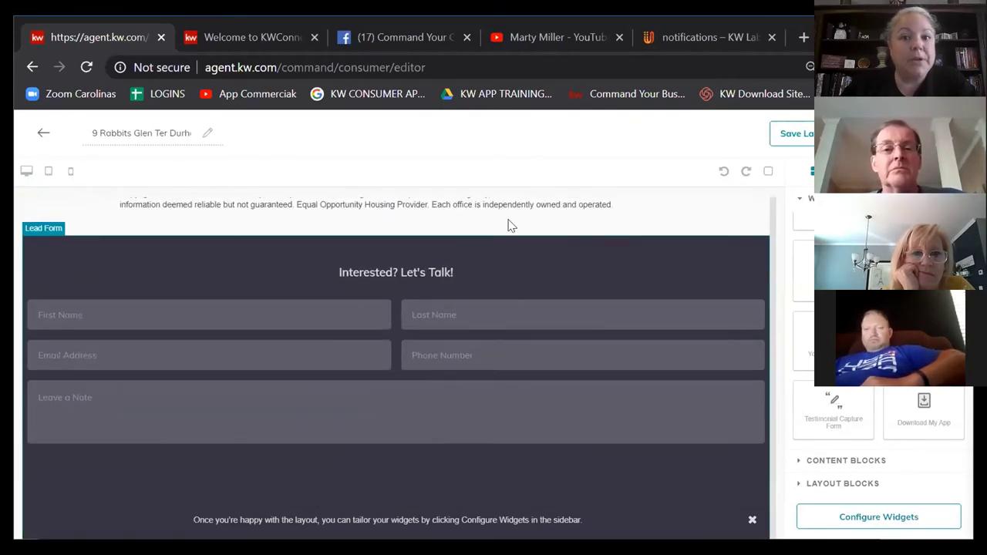
scroll(476, 389, "down", 5)
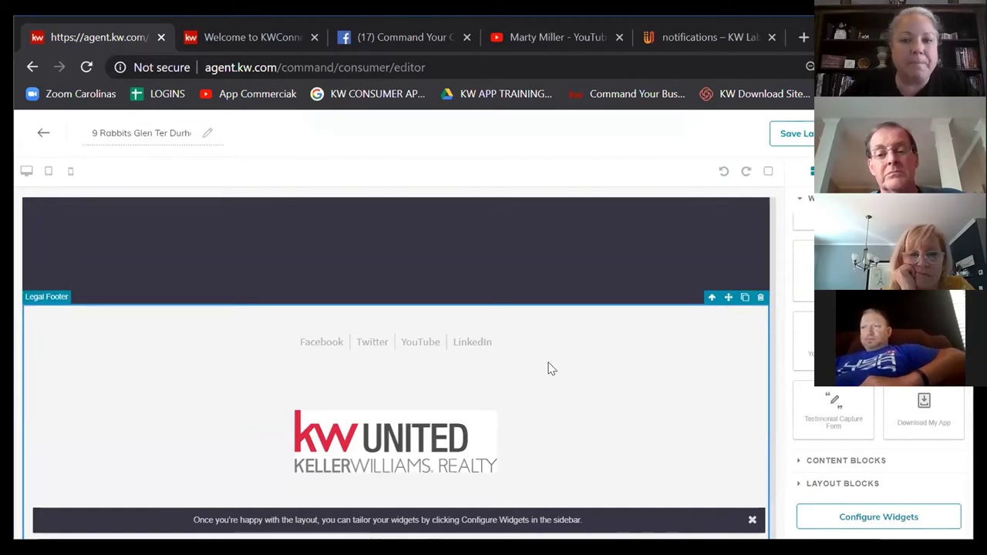
scroll(550, 367, "up", 2)
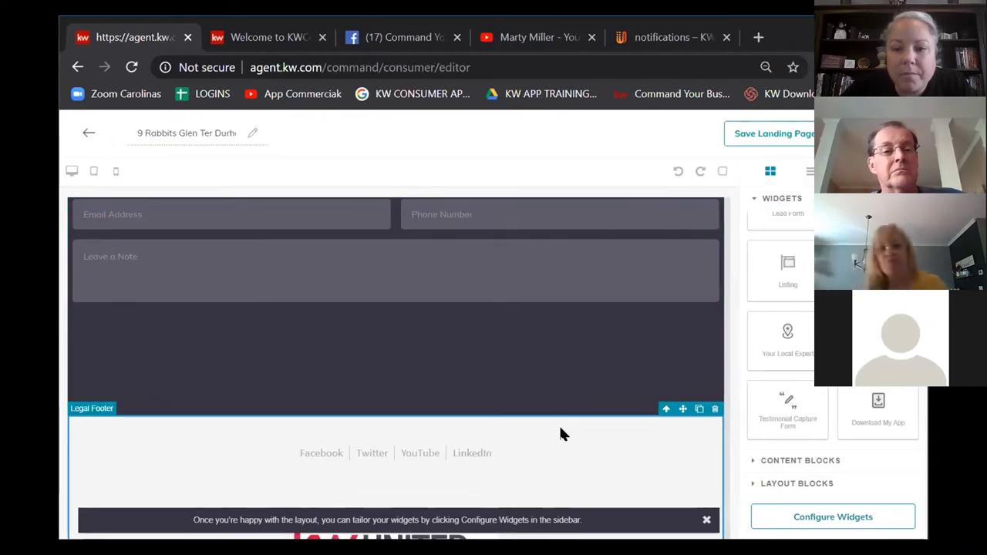
scroll(559, 428, "down", 10)
scroll(539, 408, "up", 15)
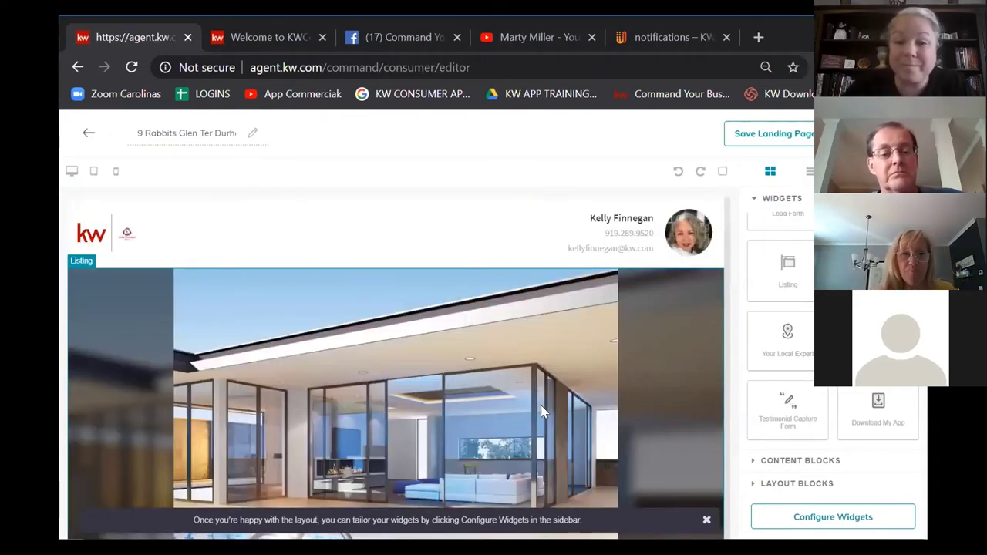
scroll(521, 392, "down", 1)
scroll(518, 386, "down", 10)
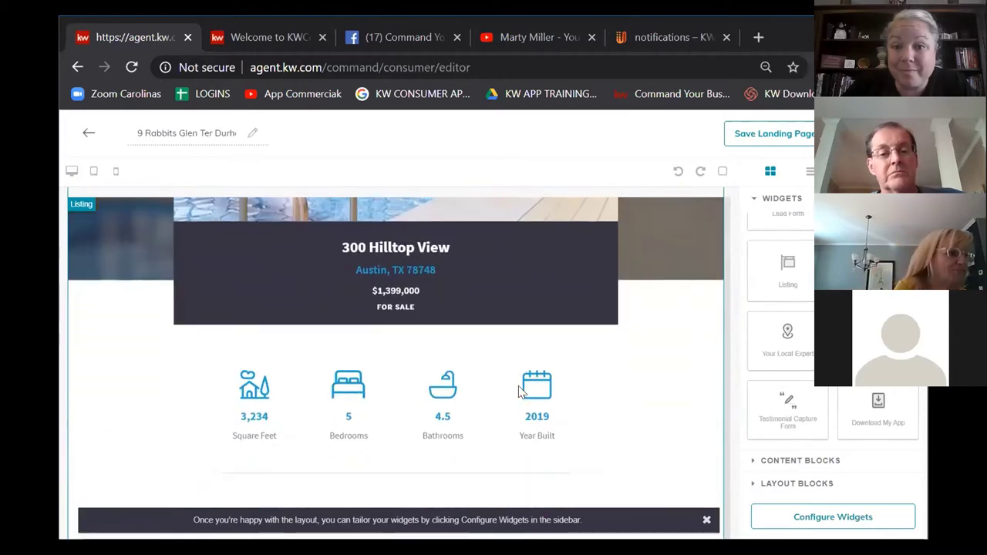
scroll(518, 386, "down", 8)
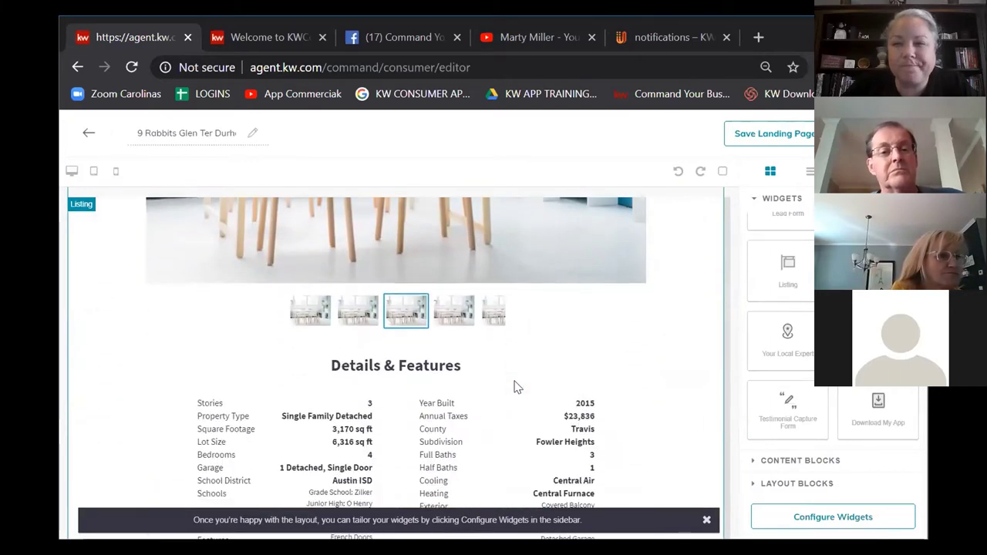
scroll(513, 380, "down", 7)
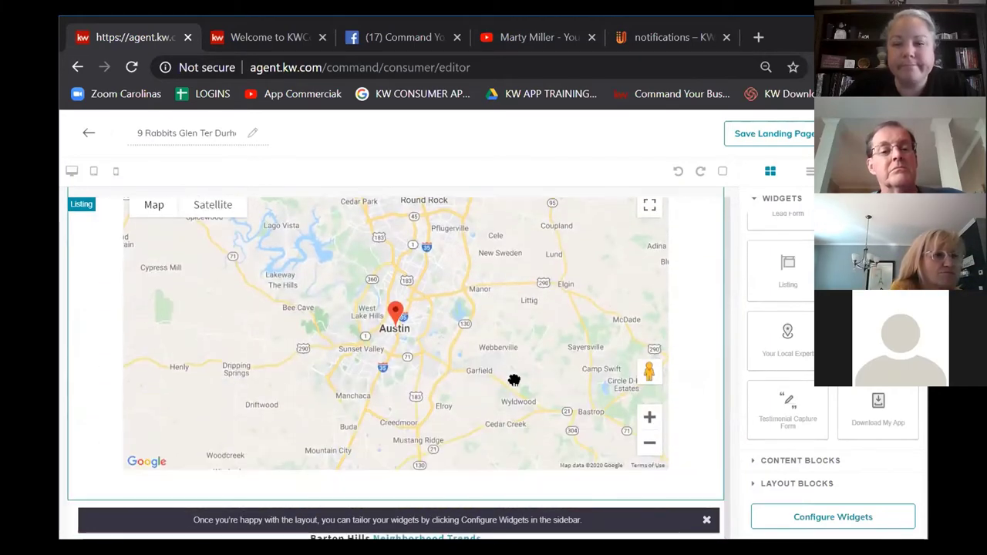
scroll(522, 378, "up", 20)
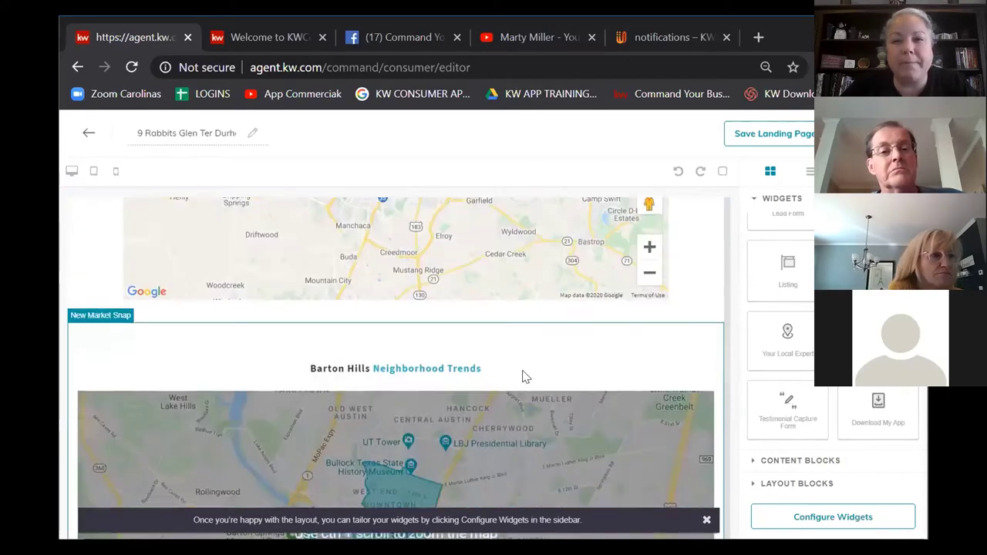
scroll(526, 378, "up", 3)
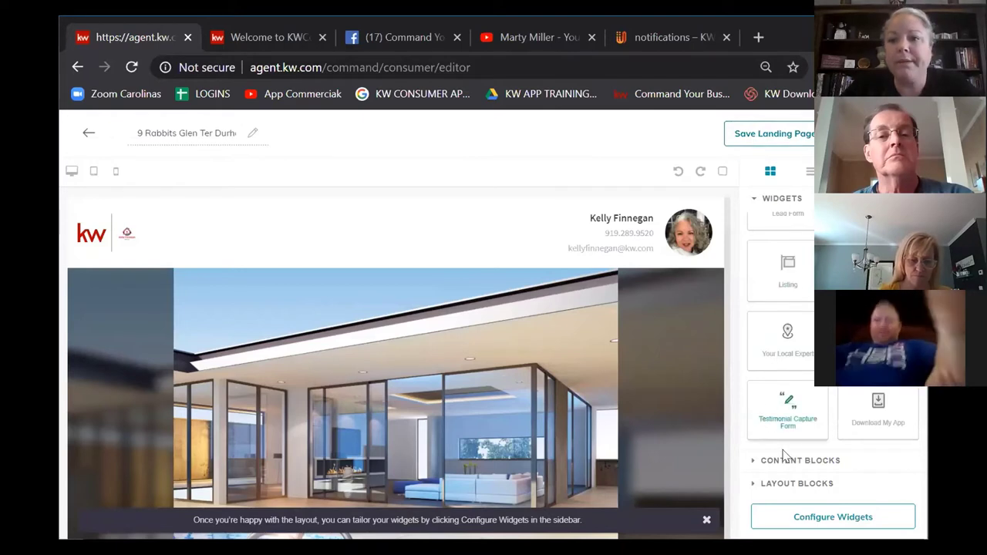
Step: Open widget configuration and choose Branded Header to edit its settings
left_click(794, 516)
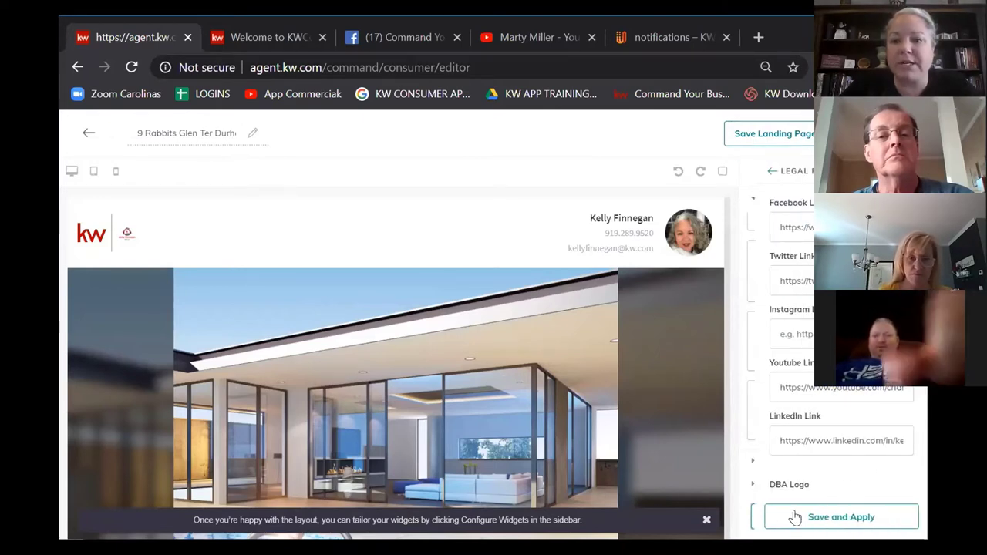
left_click(756, 171)
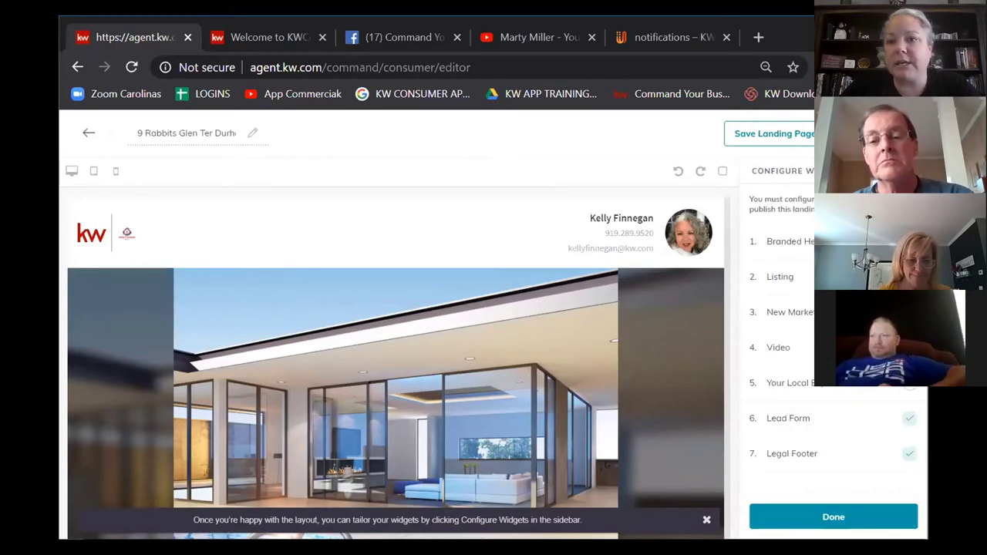
left_click(833, 516)
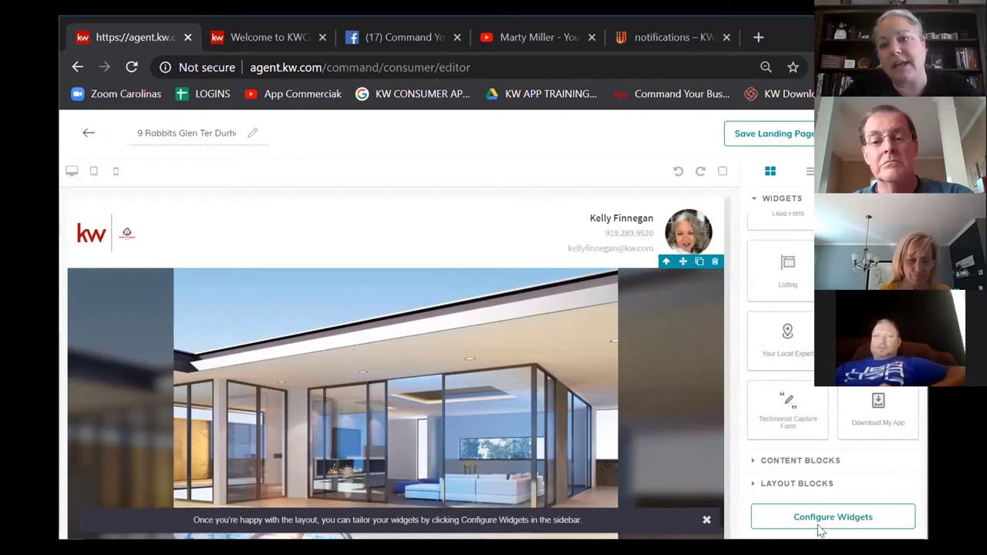
left_click(838, 516)
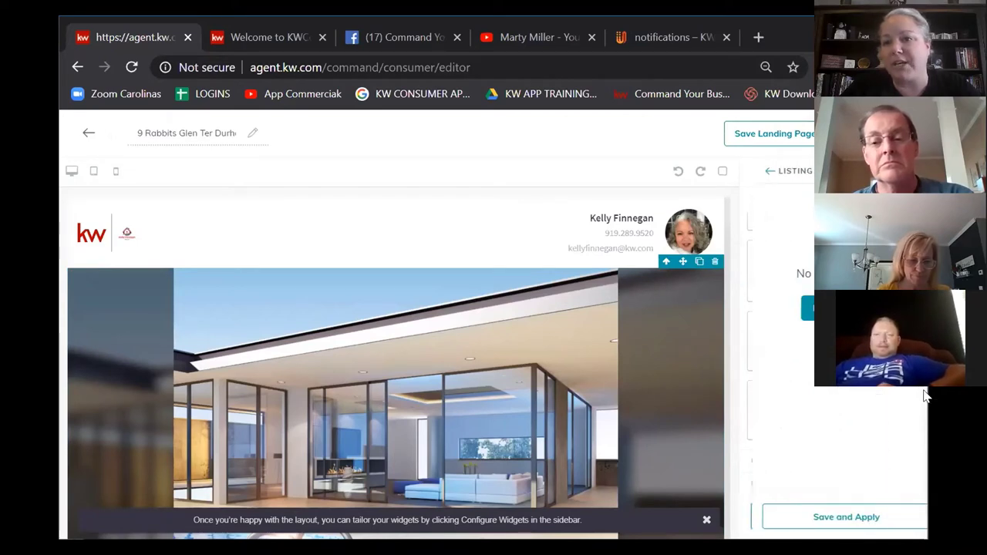
left_click(755, 171)
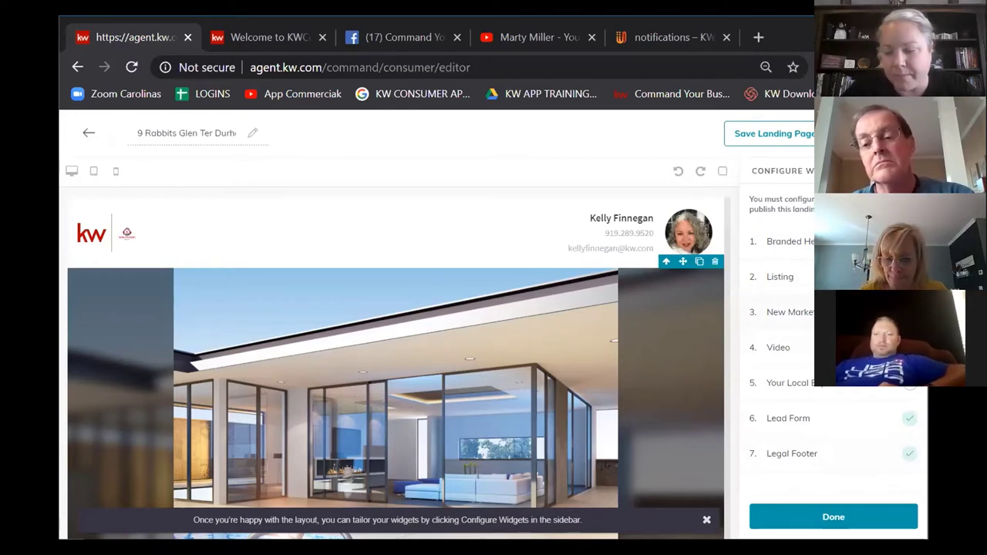
left_click(785, 249)
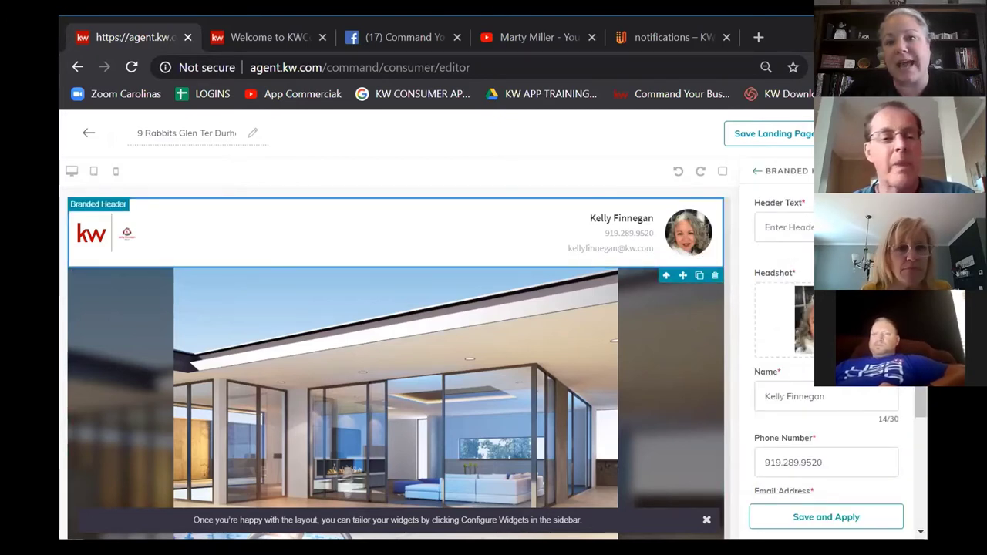
Step: Set the header text to 'Welcome to Wonderful Woodcroft' and apply the Branded Header
left_click(800, 227)
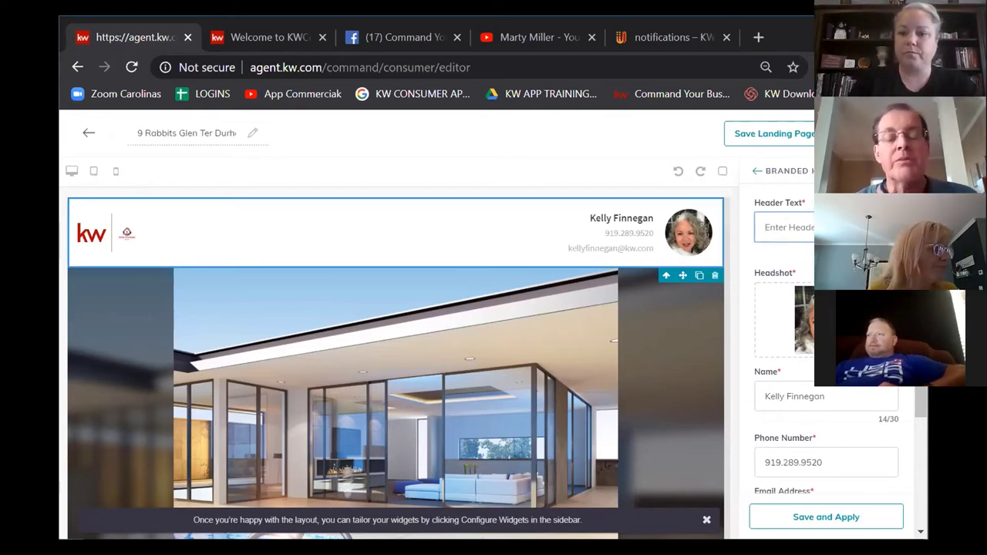
type("Welcome to")
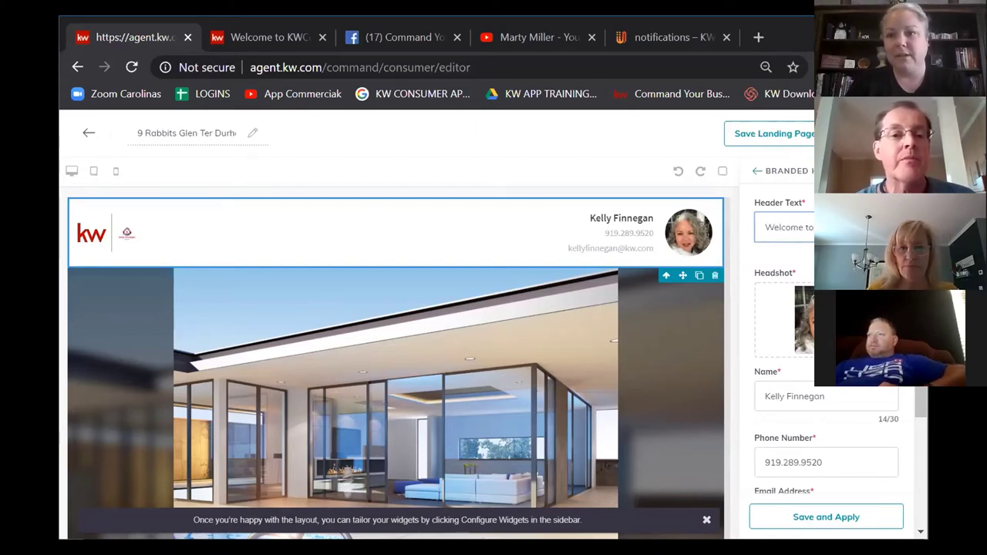
type("Wo")
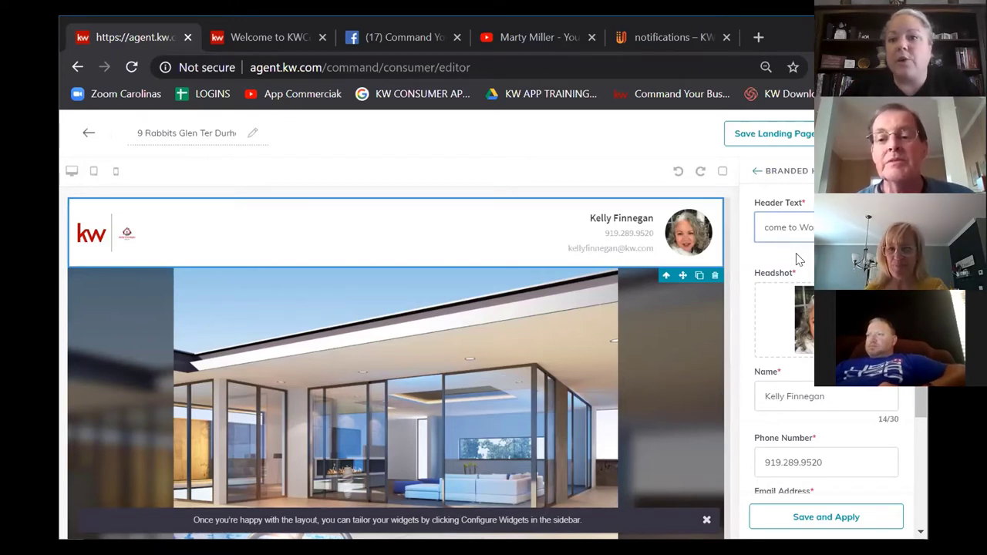
scroll(825, 347, "down", 1)
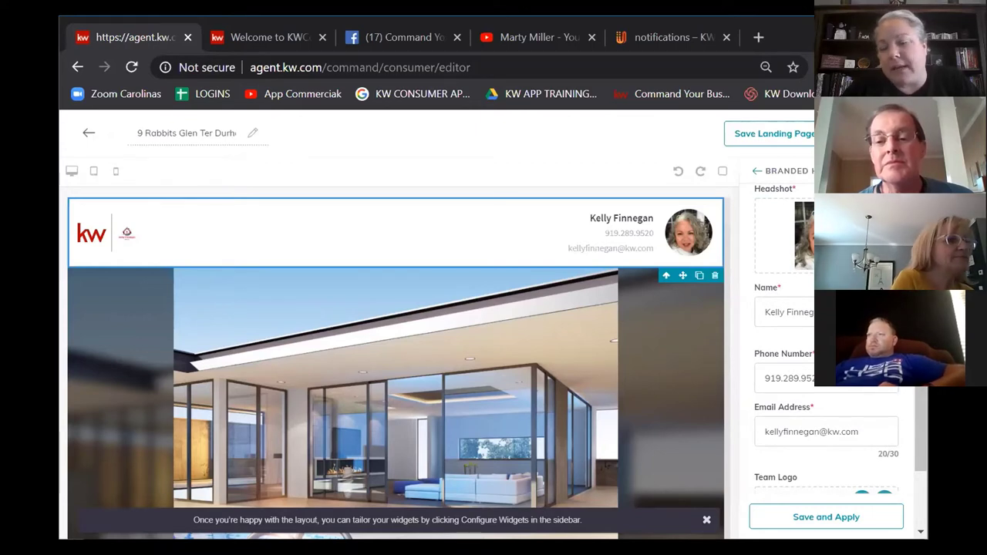
scroll(825, 347, "down", 1)
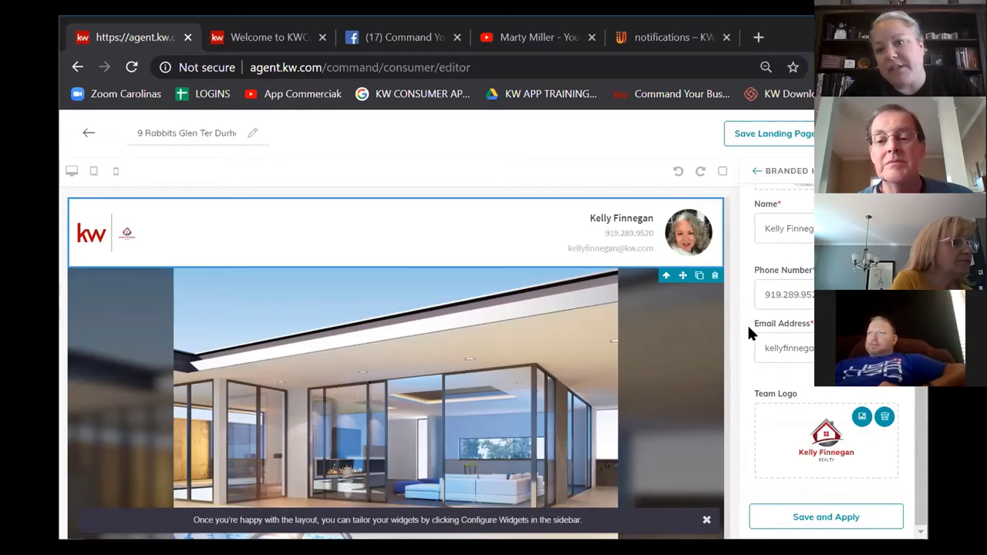
scroll(825, 347, "up", 2)
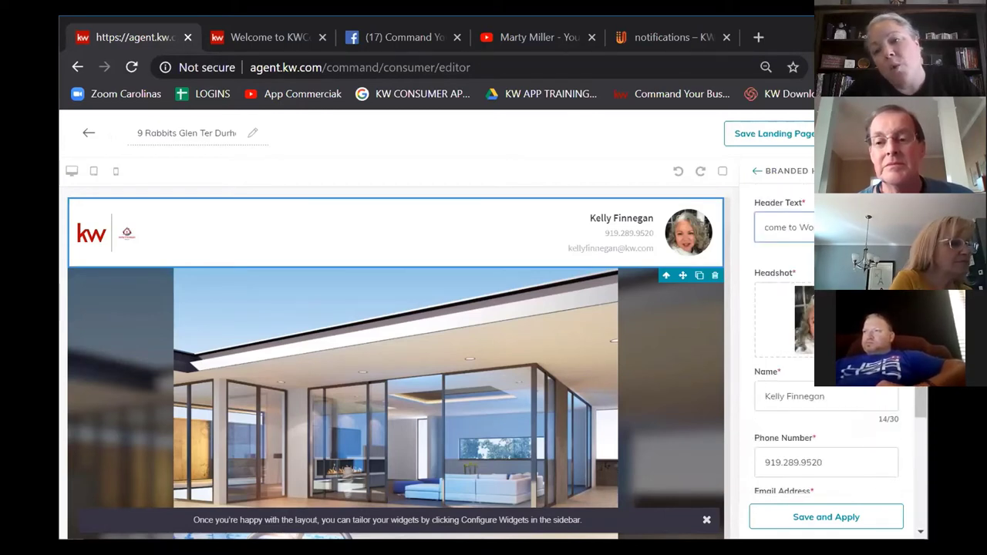
scroll(825, 346, "down", 2)
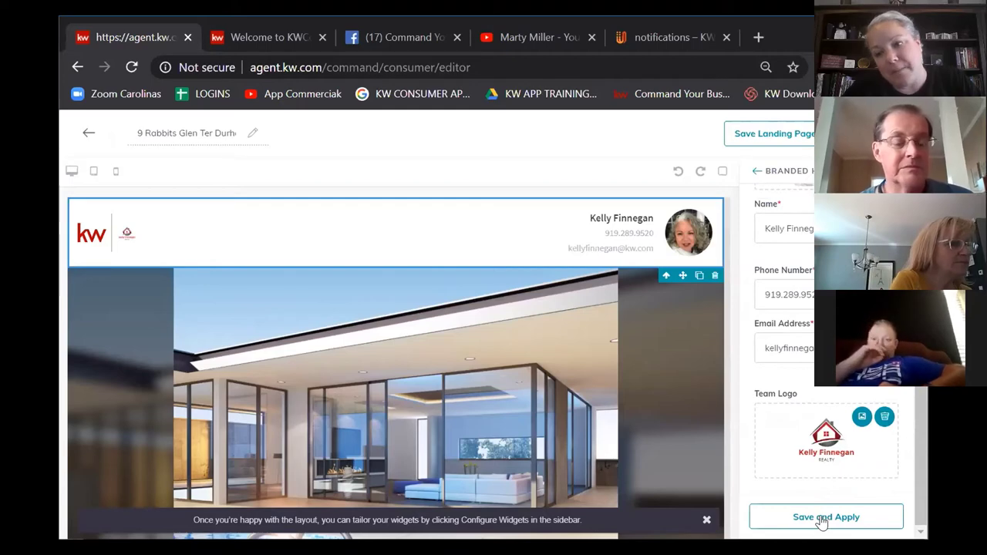
left_click(823, 522)
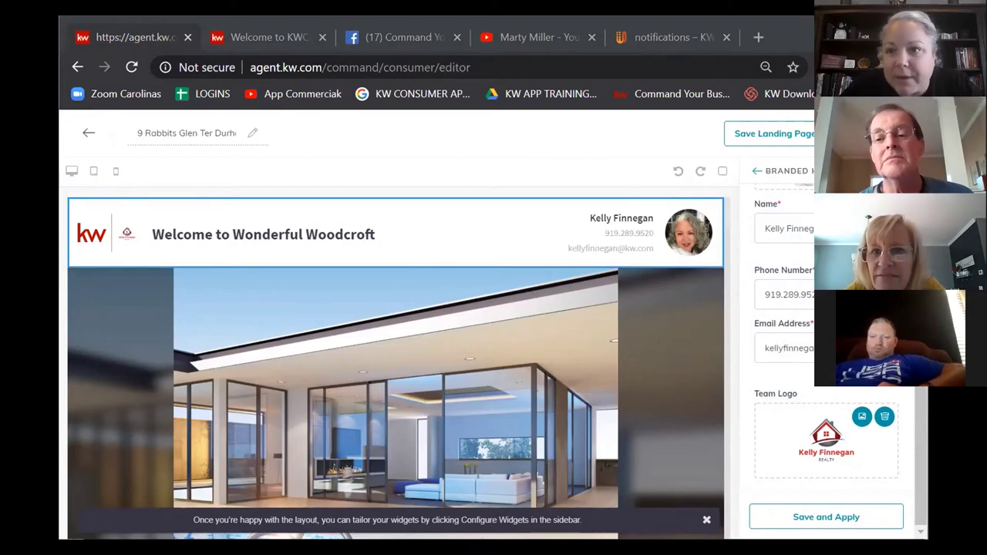
scroll(395, 369, "down", 1)
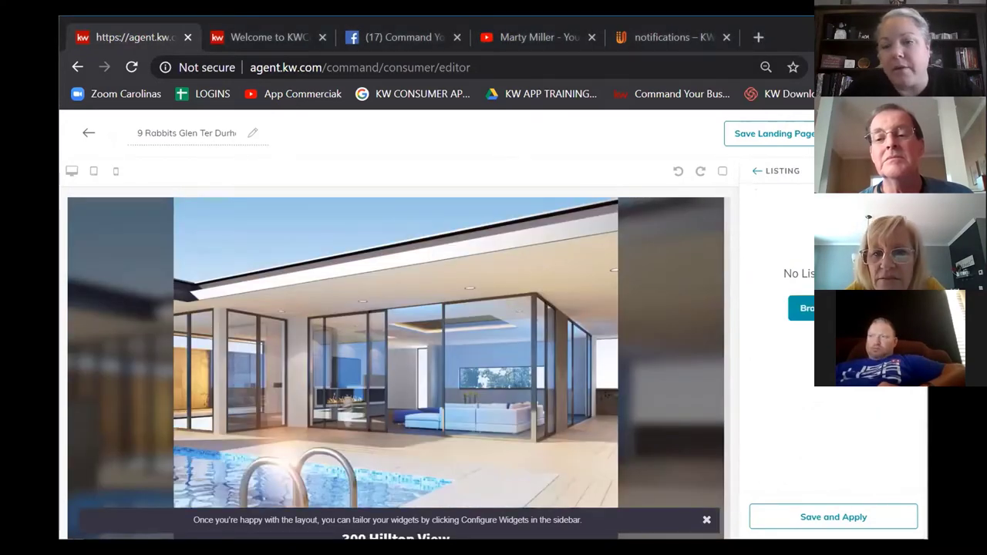
left_click(853, 408)
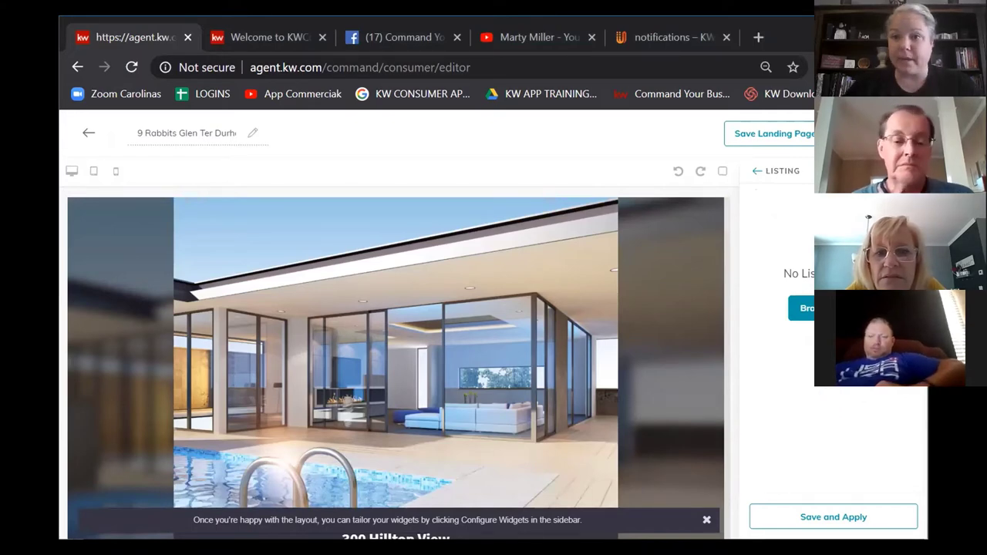
left_click(802, 308)
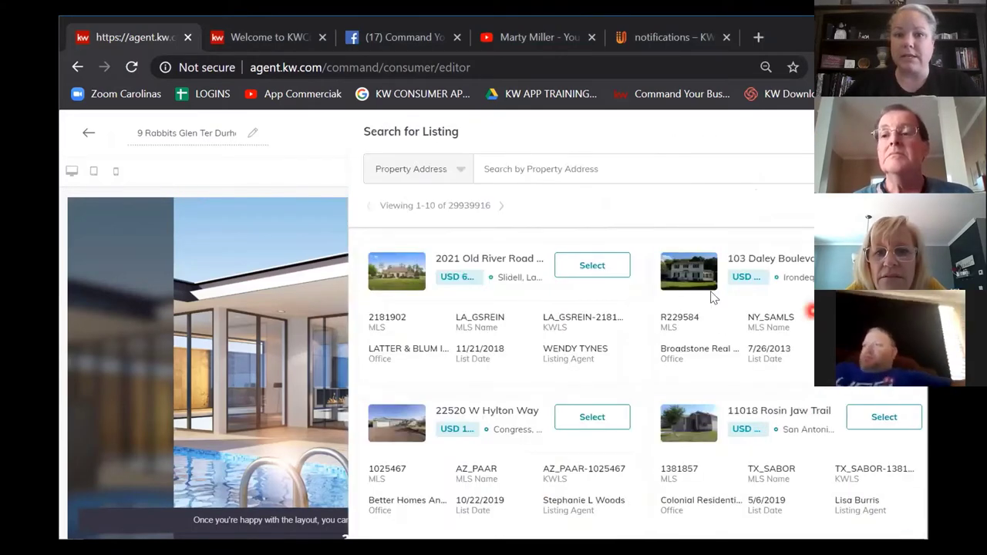
left_click(511, 168)
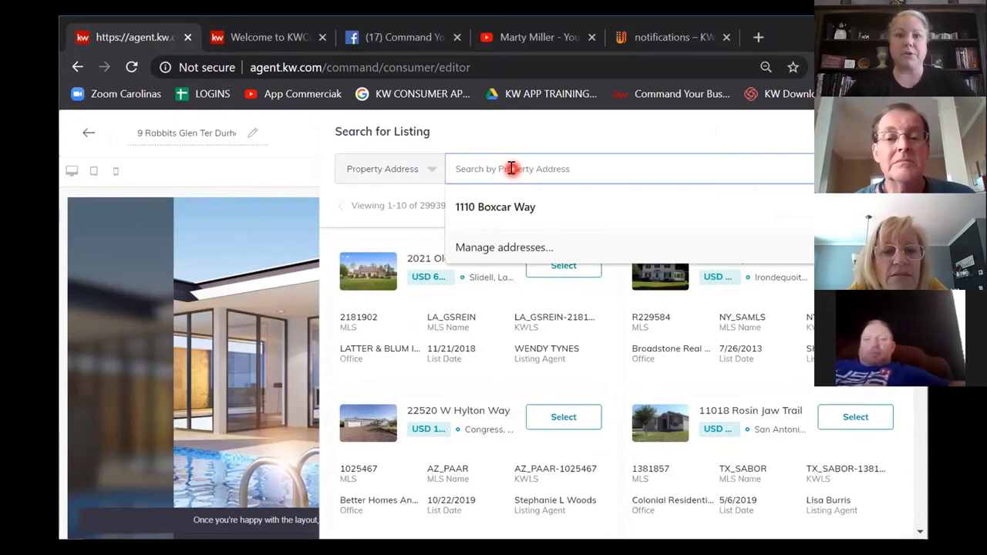
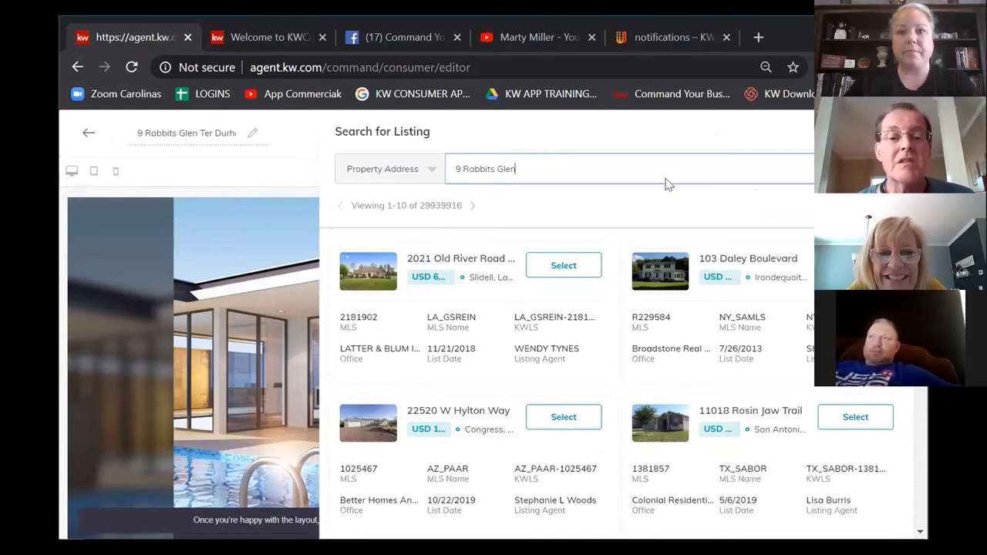
left_click(568, 171)
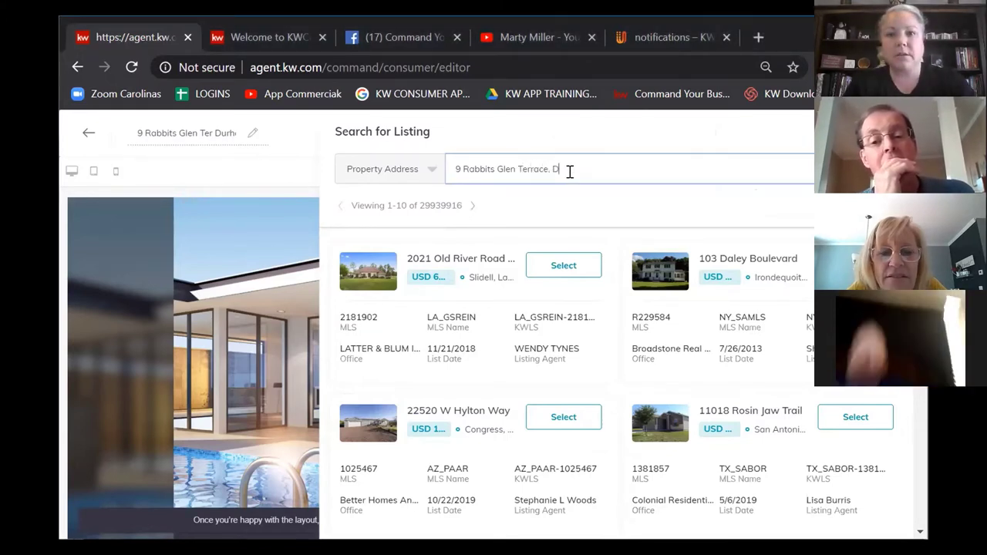
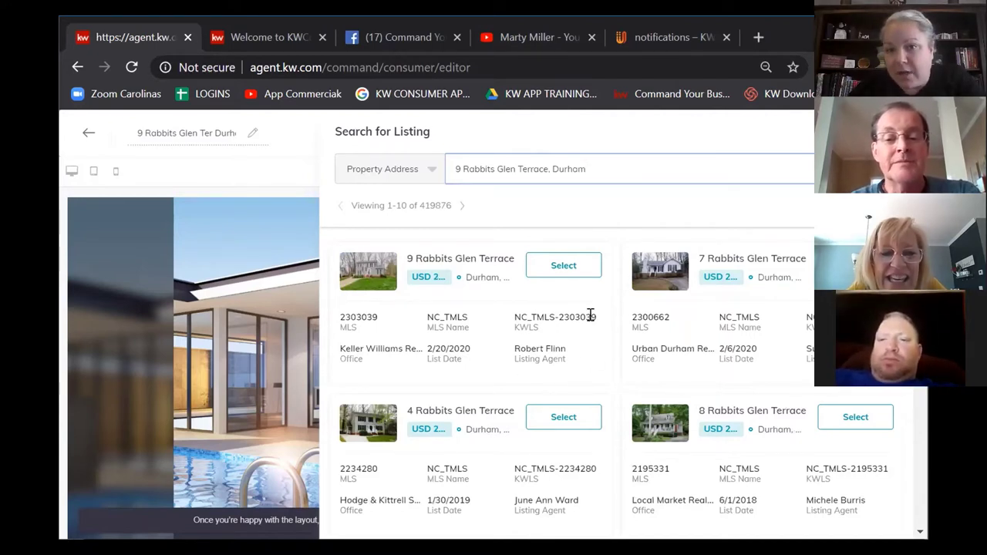
left_click(563, 267)
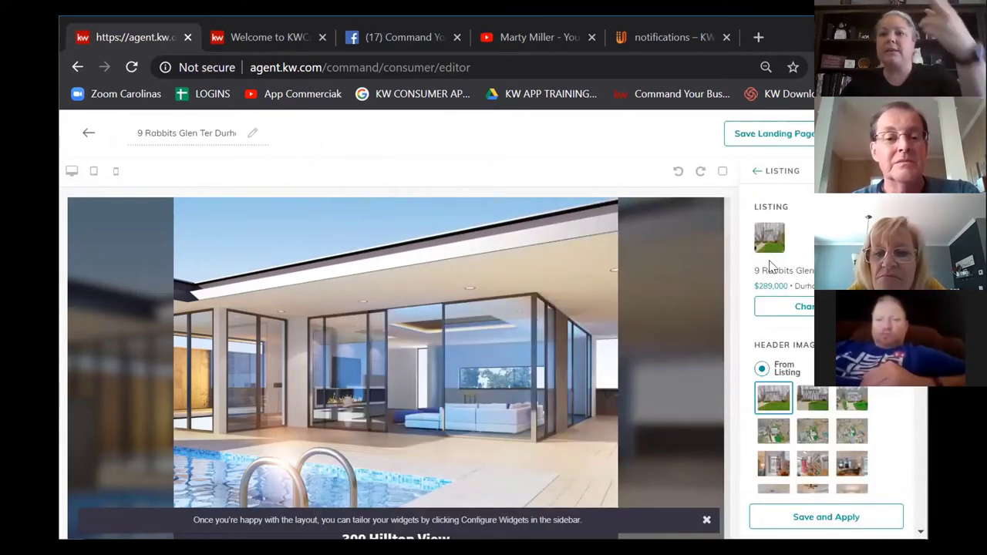
scroll(791, 284, "down", 1)
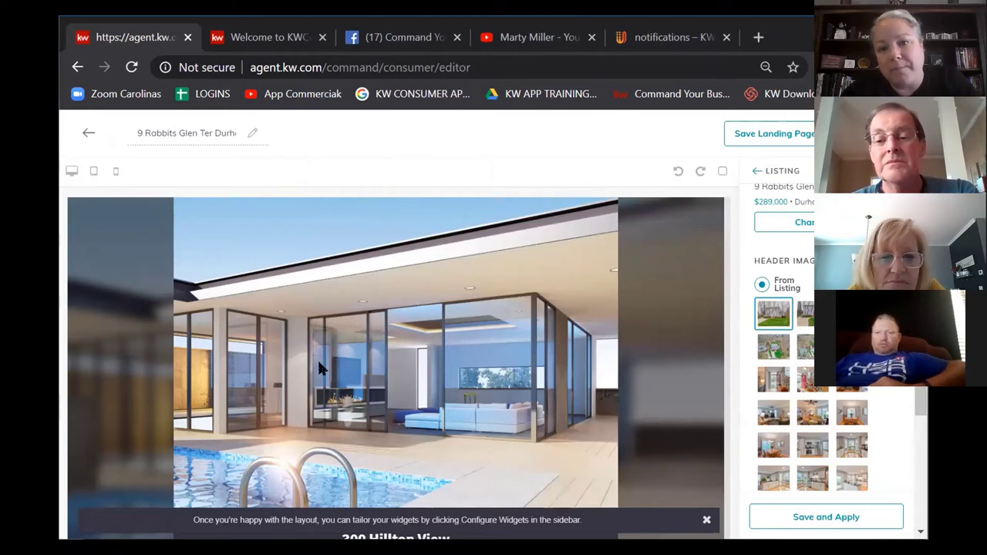
scroll(322, 355, "down", 10)
scroll(327, 354, "down", 1)
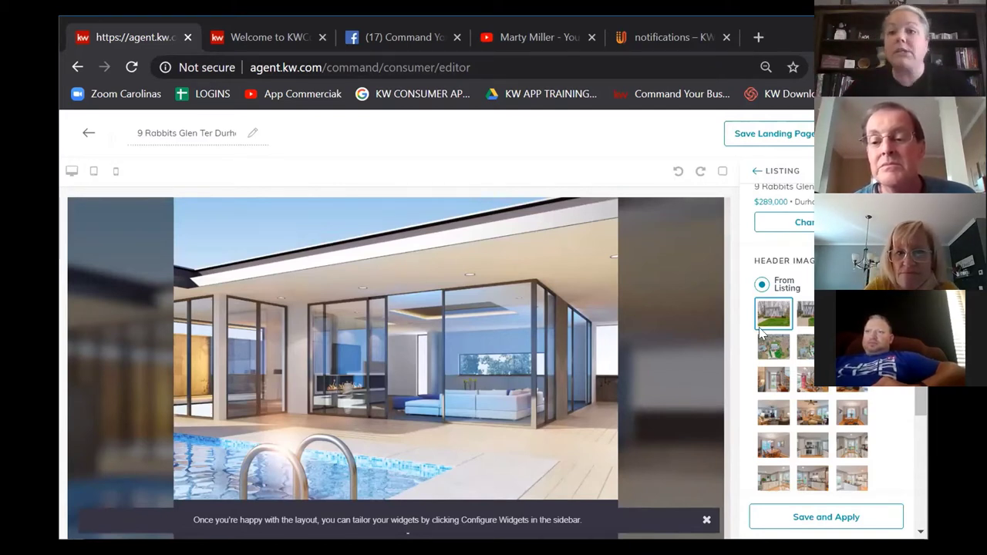
scroll(759, 329, "down", 1)
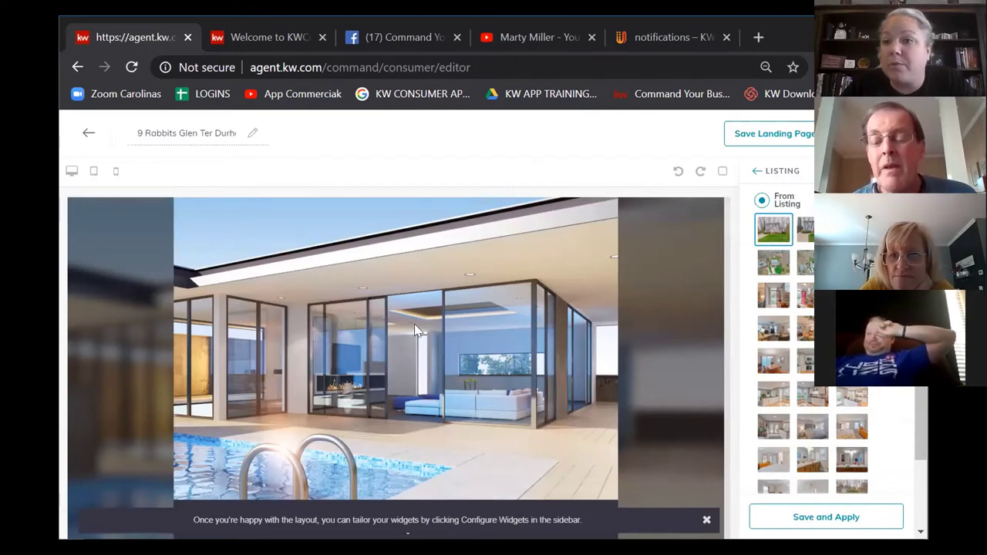
scroll(832, 422, "up", 1)
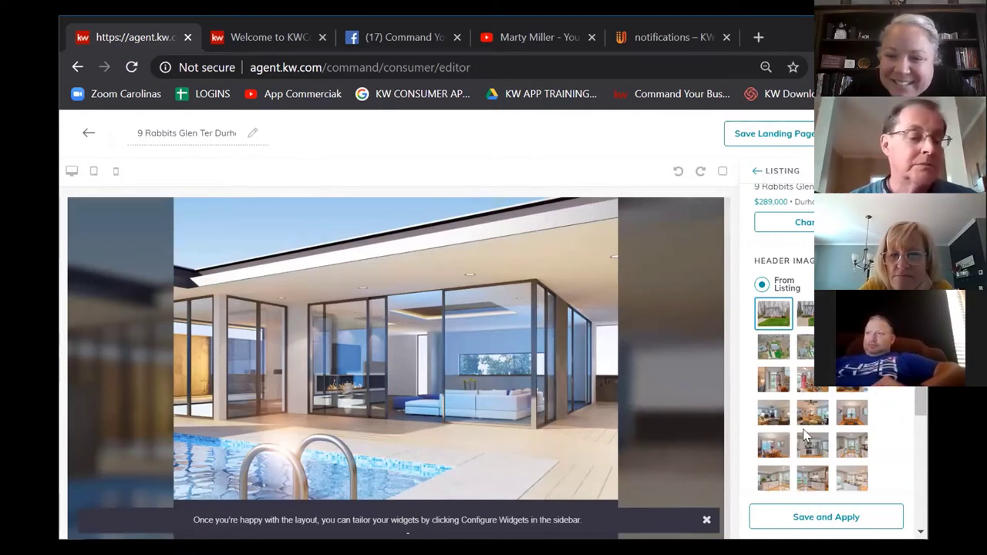
scroll(829, 456, "down", 1)
scroll(828, 456, "down", 1)
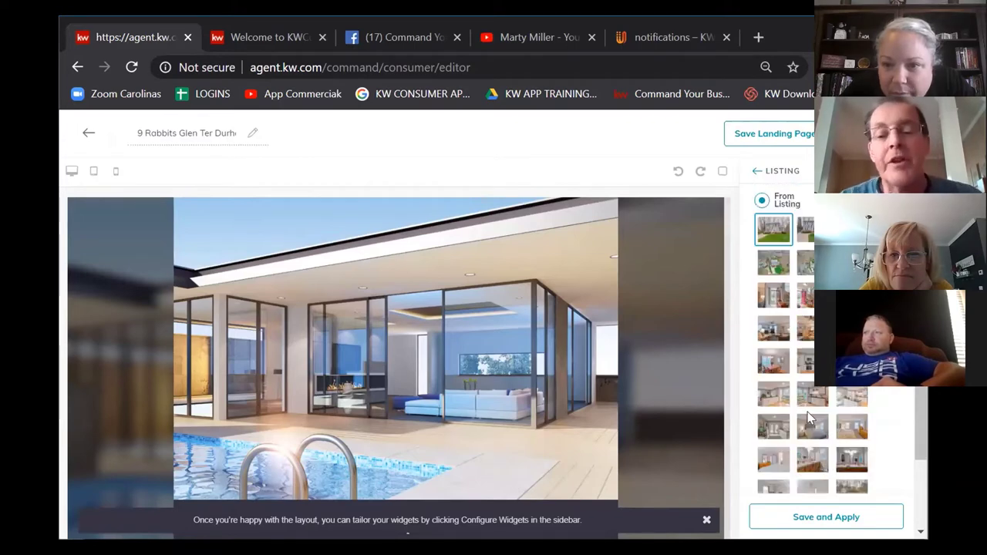
left_click(763, 201)
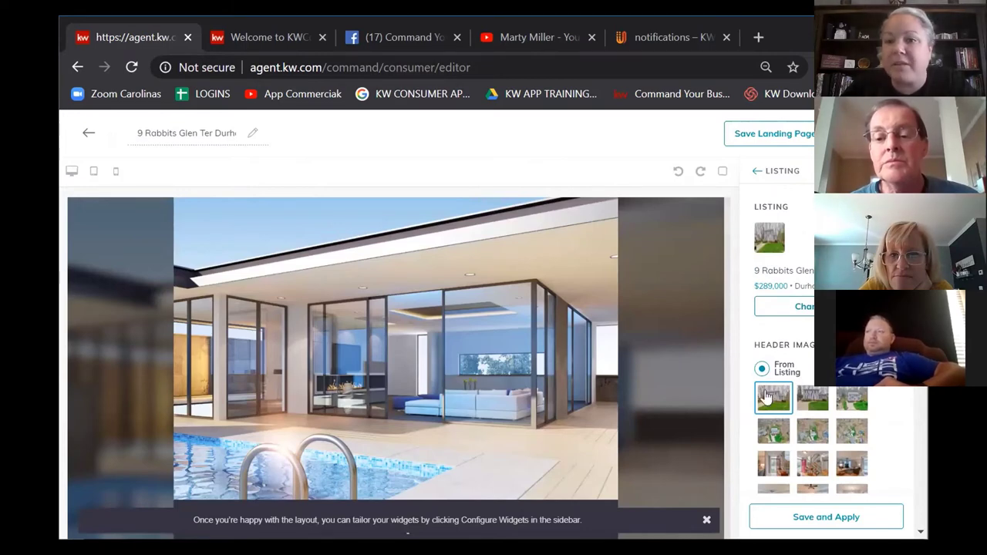
left_click(833, 517)
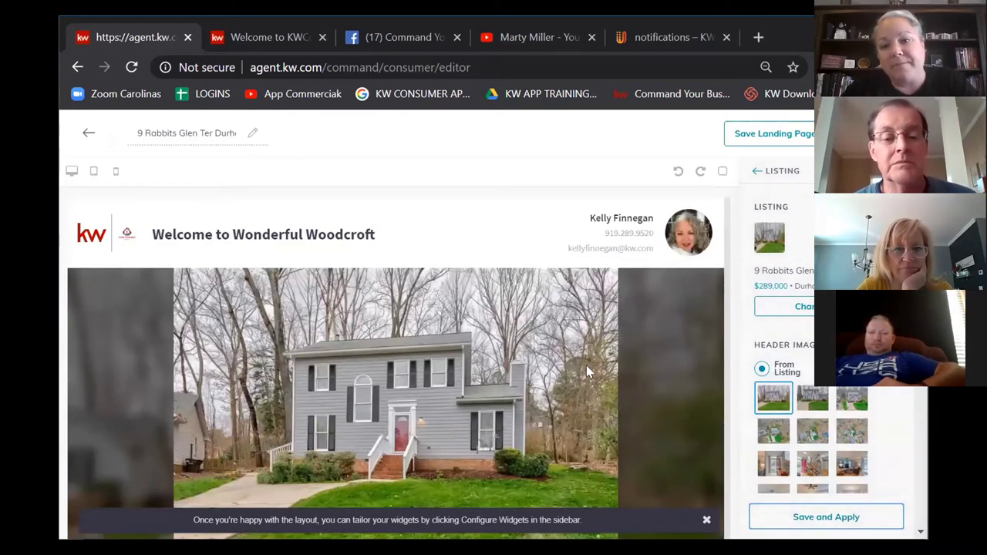
scroll(429, 361, "down", 6)
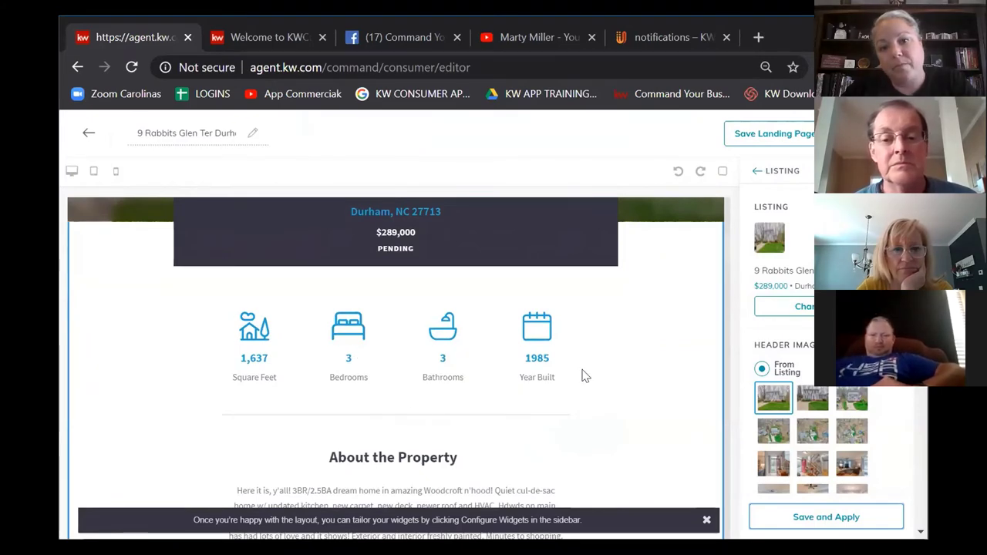
scroll(582, 377, "down", 2)
scroll(583, 375, "down", 3)
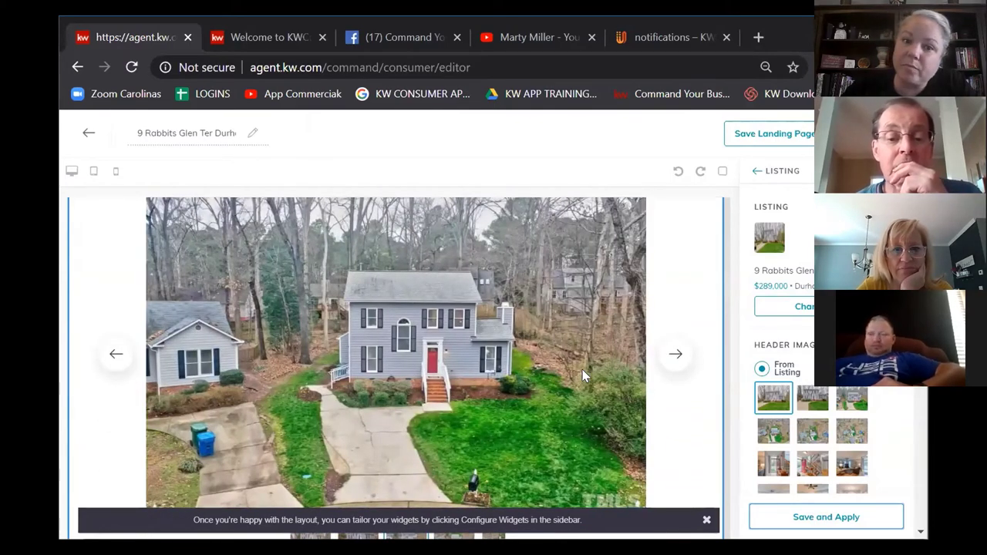
scroll(535, 386, "up", 8)
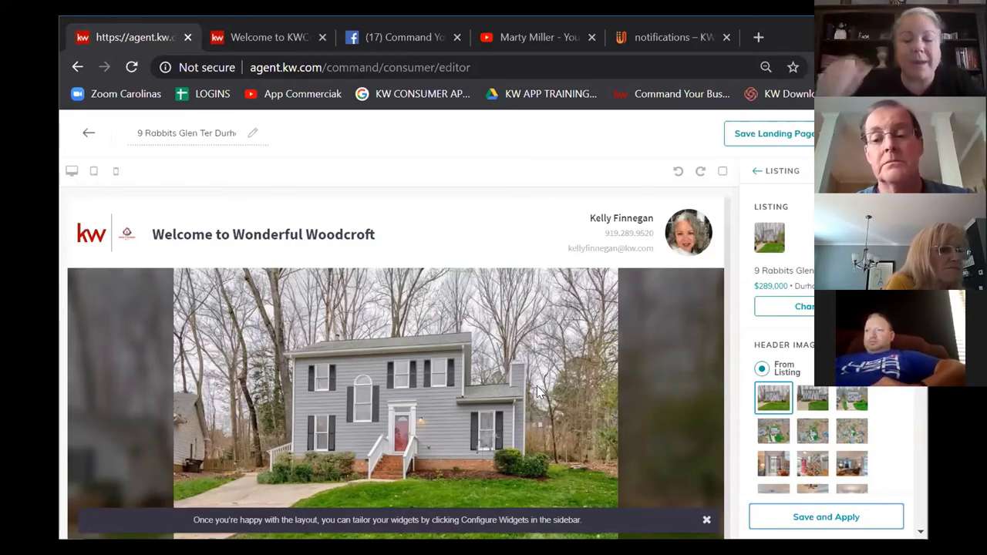
Step: Scroll the preview past the stats, description and photo gallery to Details & Features and the map
scroll(550, 393, "down", 5)
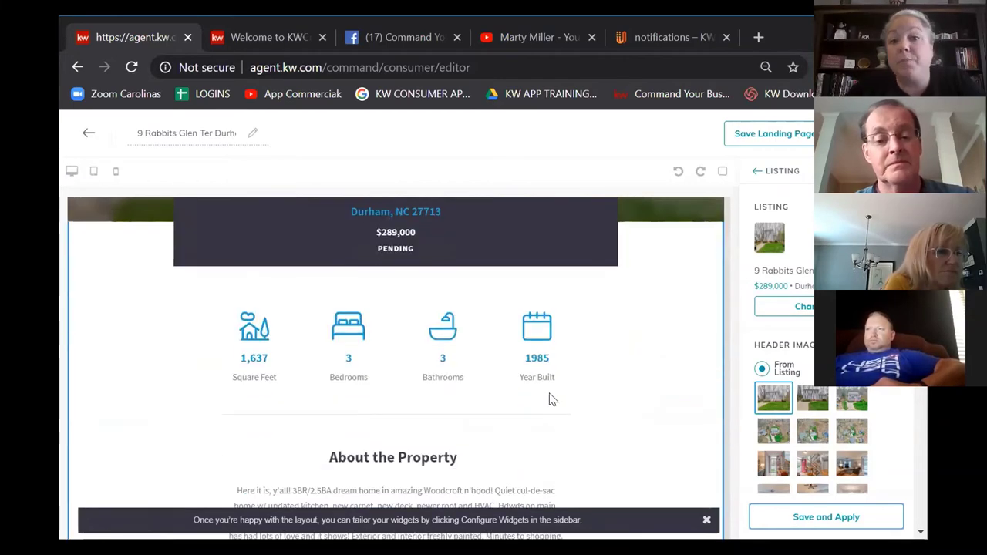
scroll(549, 393, "down", 6)
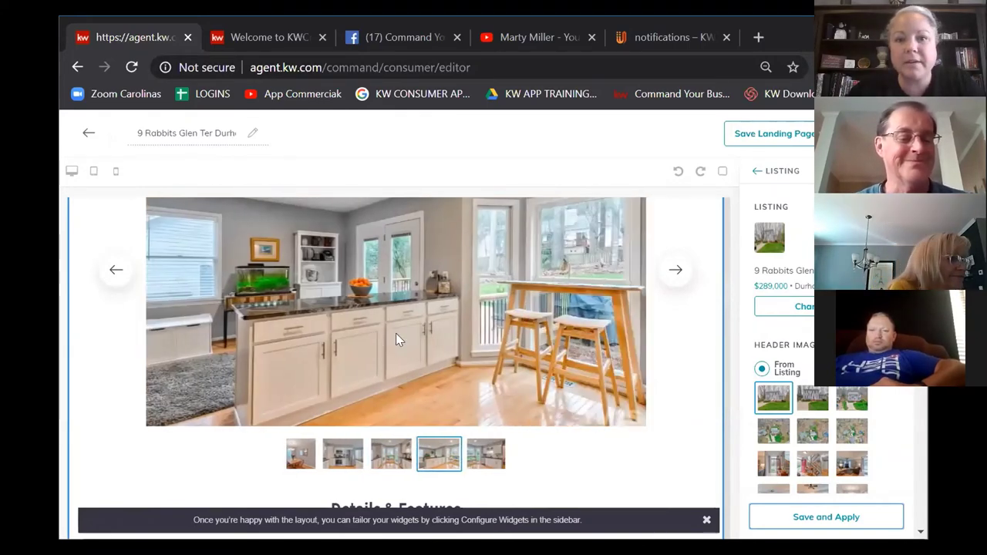
scroll(370, 353, "down", 1)
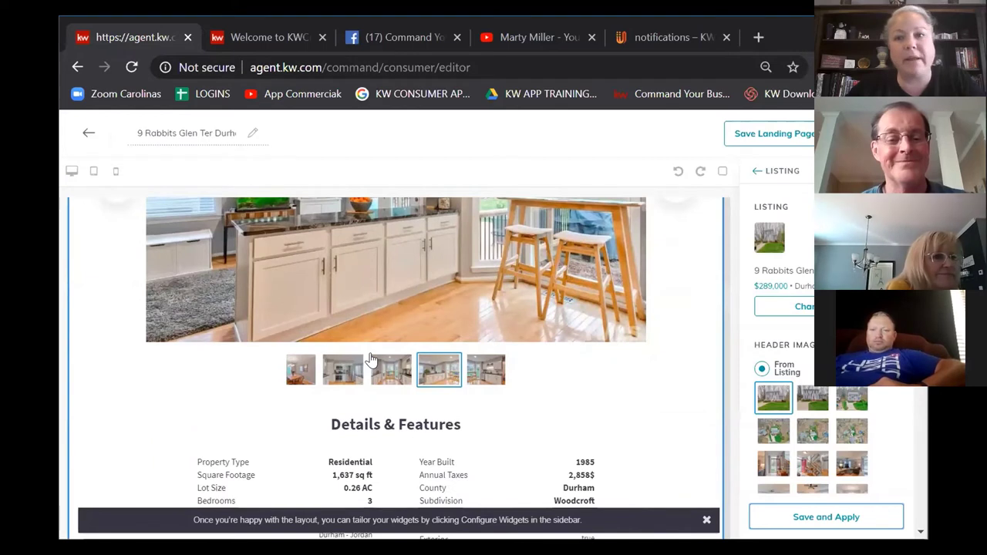
scroll(371, 360, "down", 2)
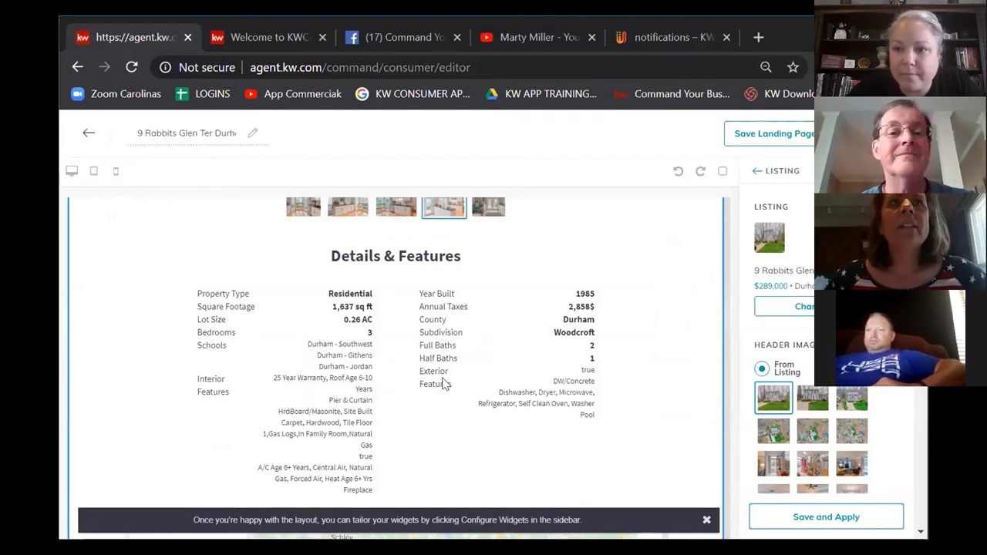
scroll(442, 379, "up", 10)
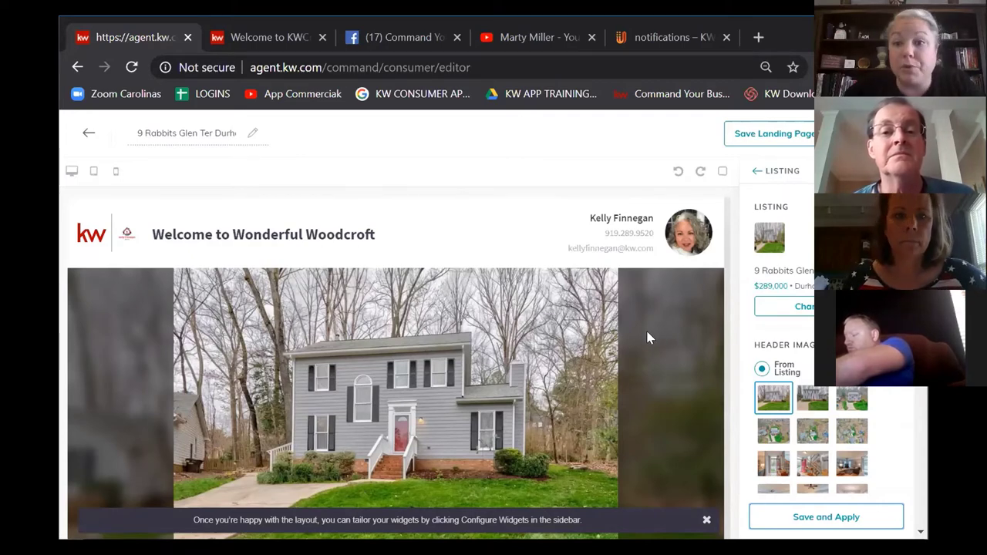
scroll(646, 328, "down", 2)
scroll(601, 346, "down", 5)
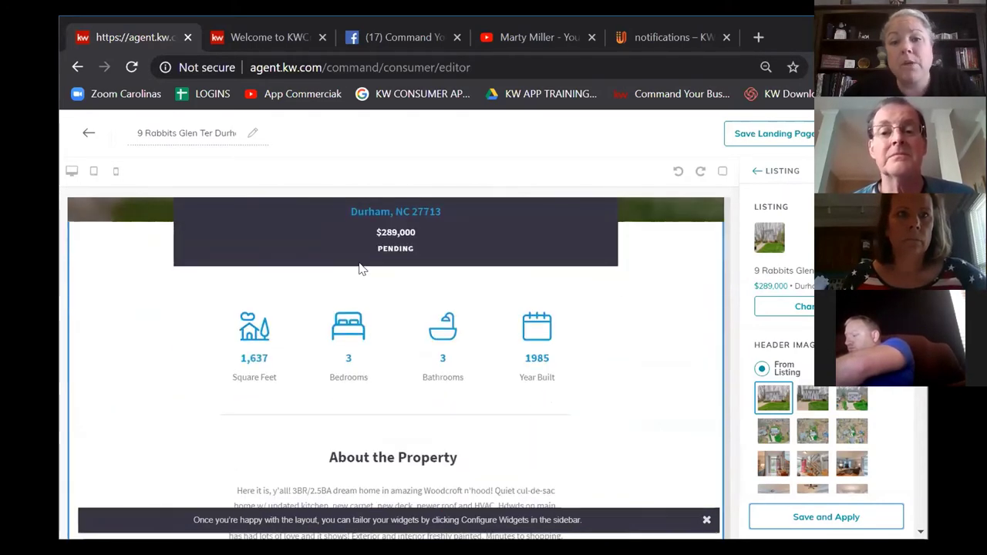
scroll(403, 353, "down", 2)
scroll(392, 231, "down", 5)
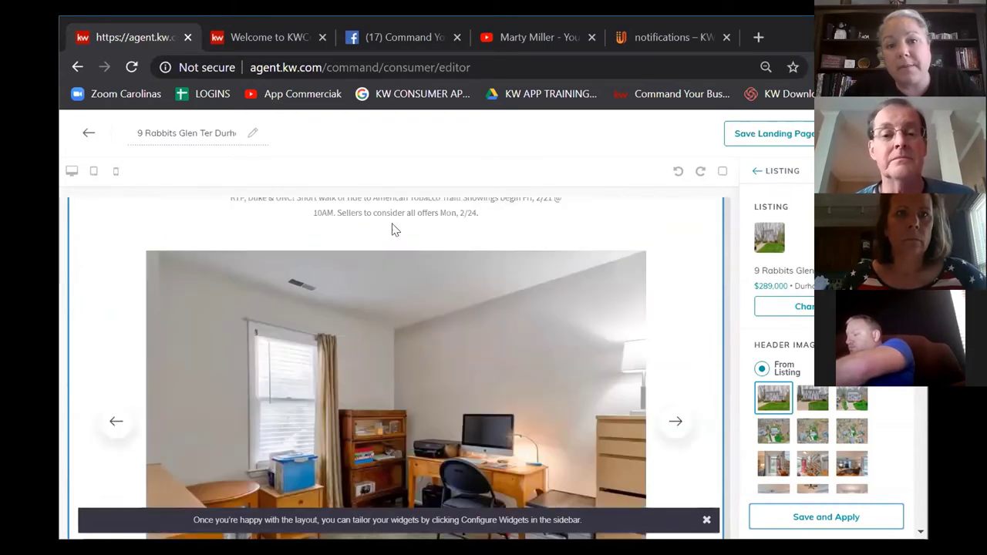
scroll(540, 412, "down", 5)
scroll(503, 339, "down", 5)
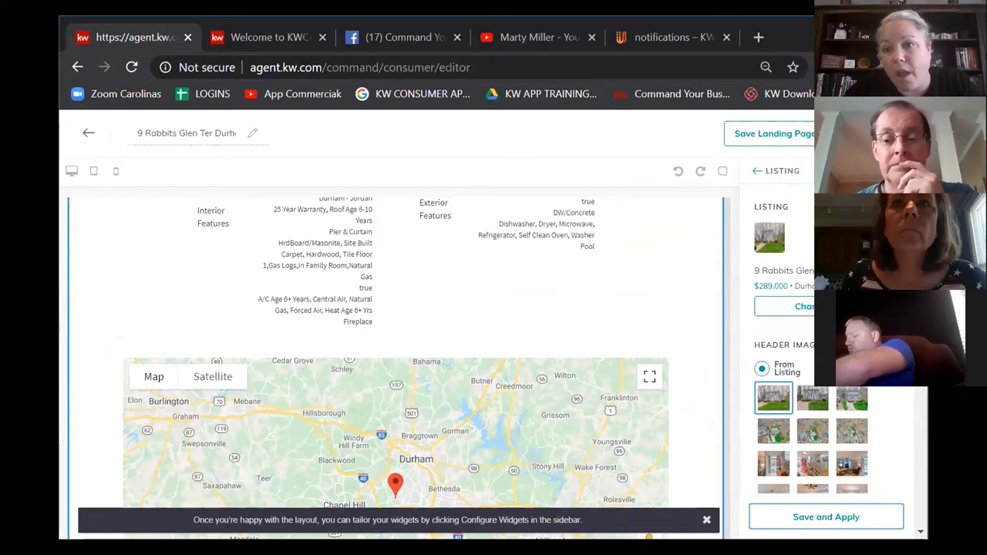
Step: Replace the Market Snapshot widget's postal code with 27713
left_click(826, 516)
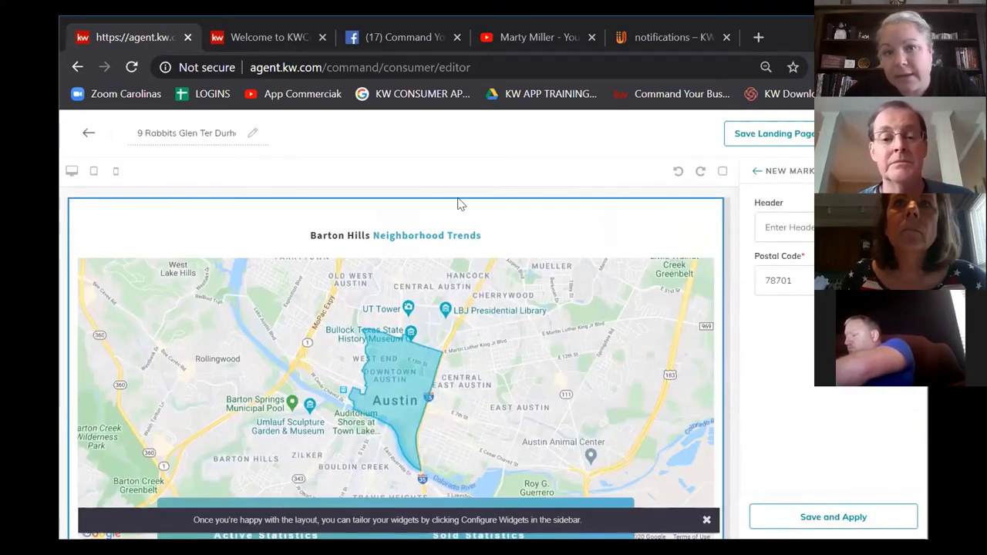
left_click(782, 280)
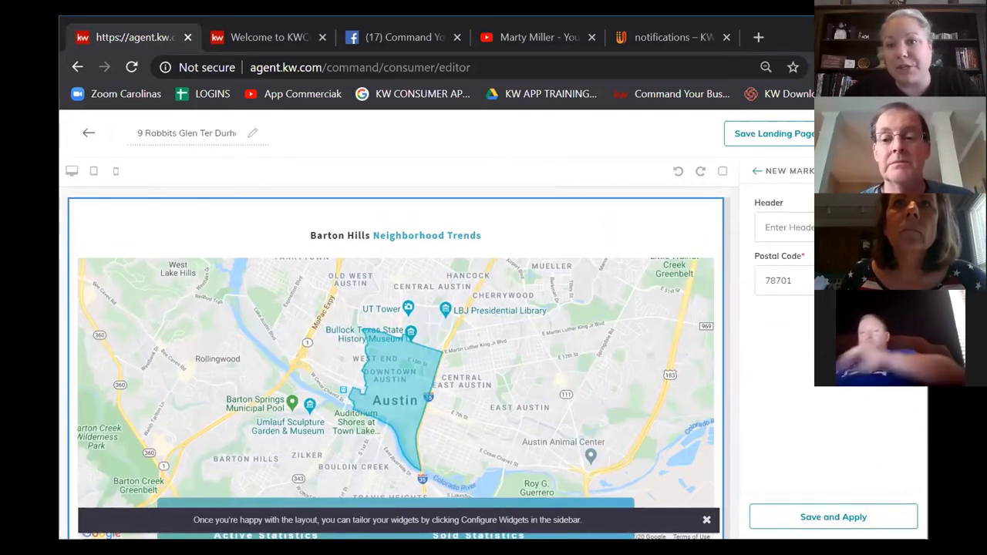
key("ctrl+a")
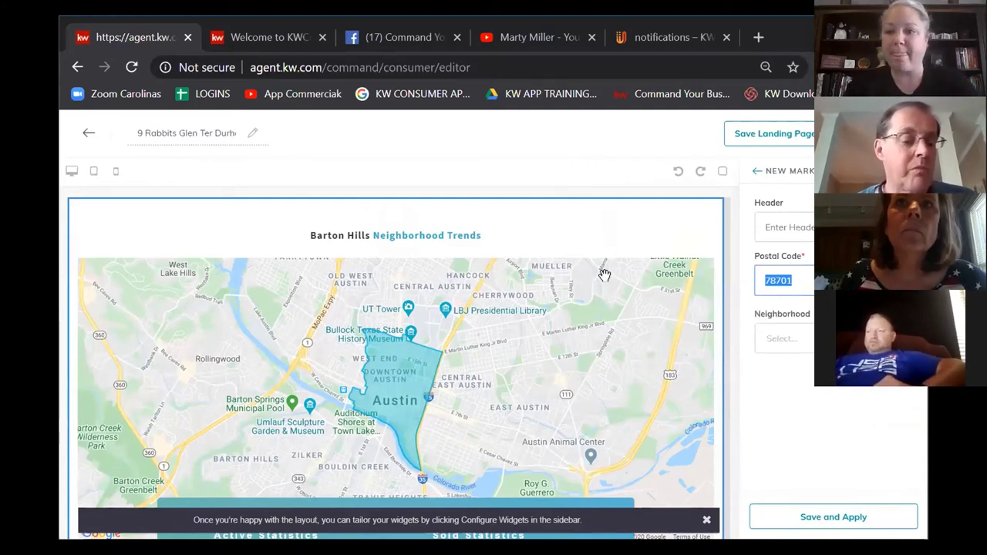
type("2771")
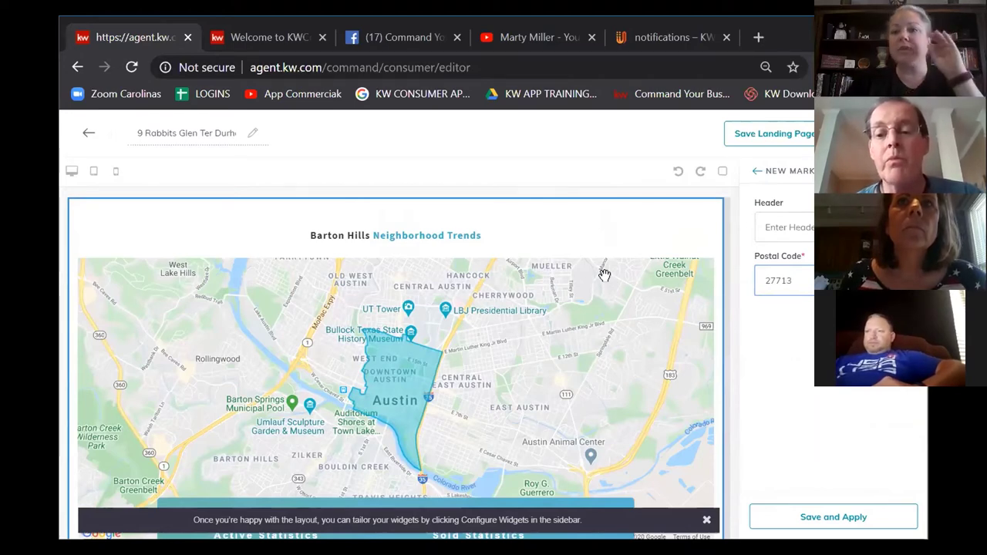
left_click(603, 274)
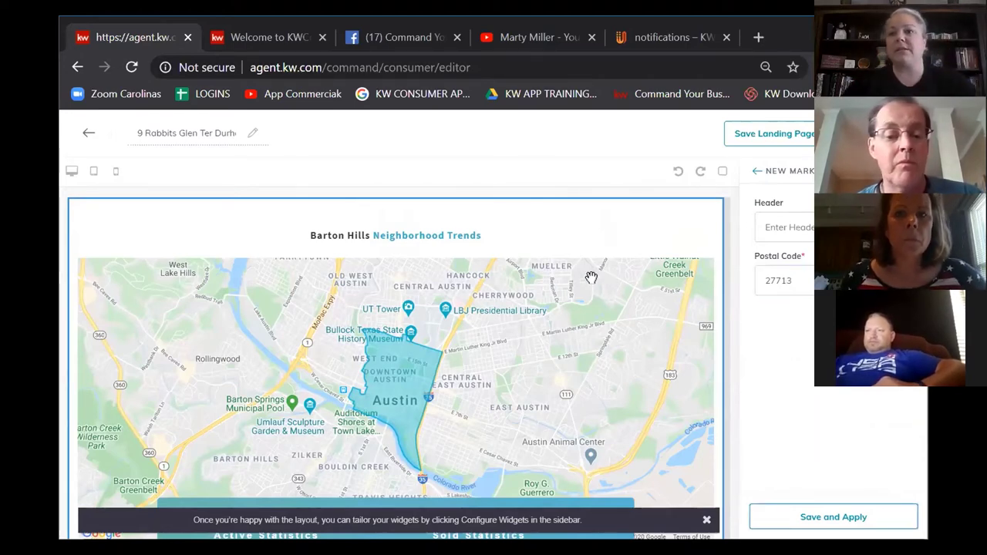
left_click(794, 280)
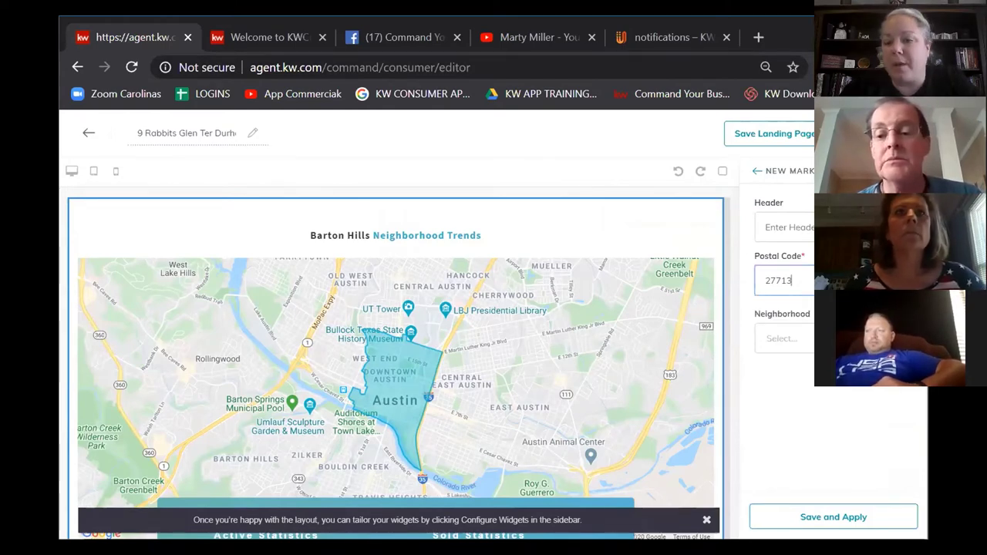
Step: Type a Woodcroft neighborhood header into the widget's Header field
left_click(798, 224)
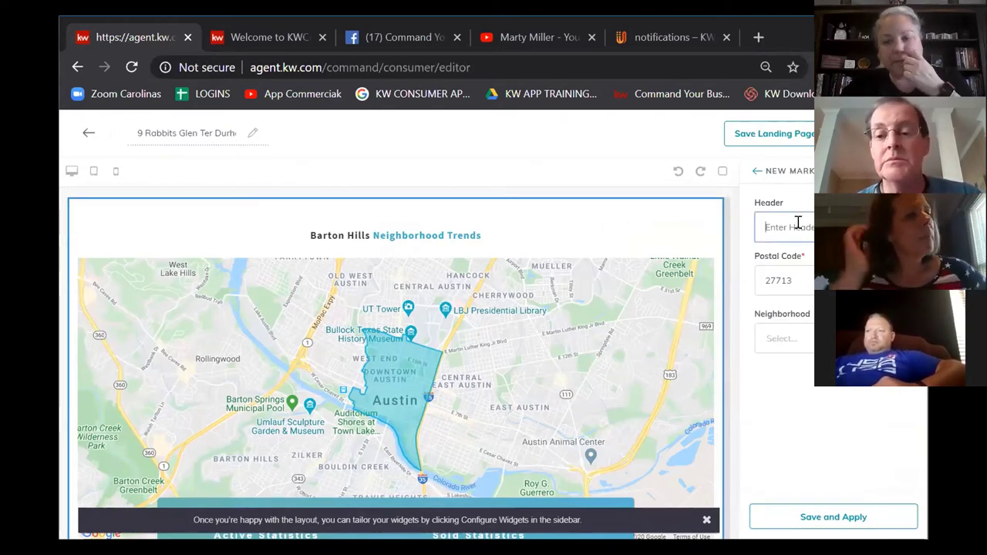
type("Woodbs")
key("BackSpace")
type("roft N")
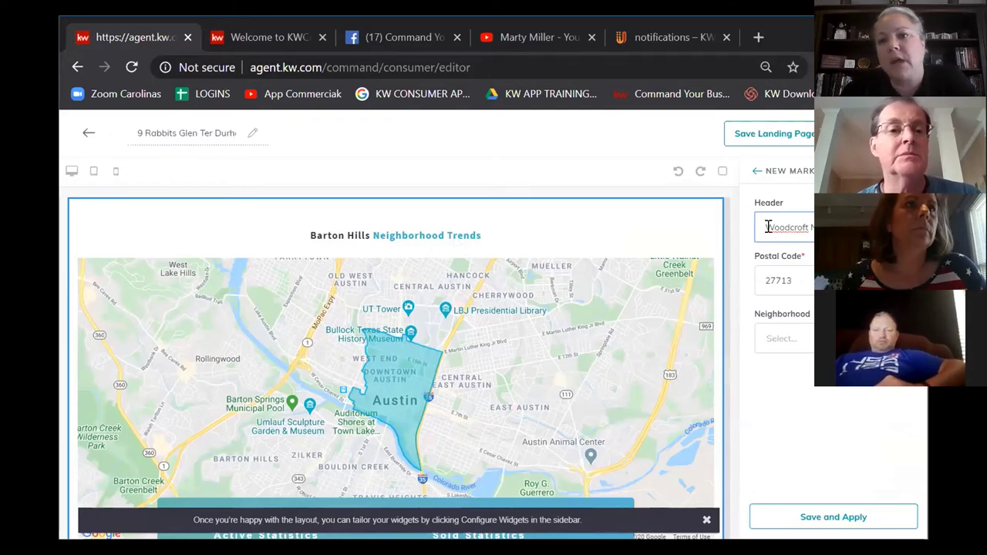
left_click_drag(763, 226, 818, 226)
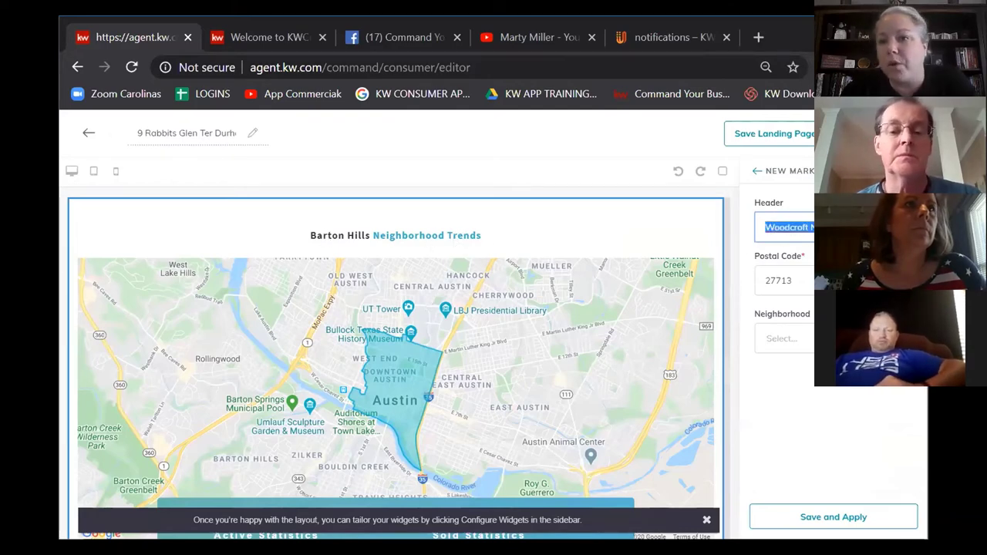
left_click(806, 276)
Step: Pick Woodcroft from the market snapshot's Neighborhood dropdown list
left_click(810, 339)
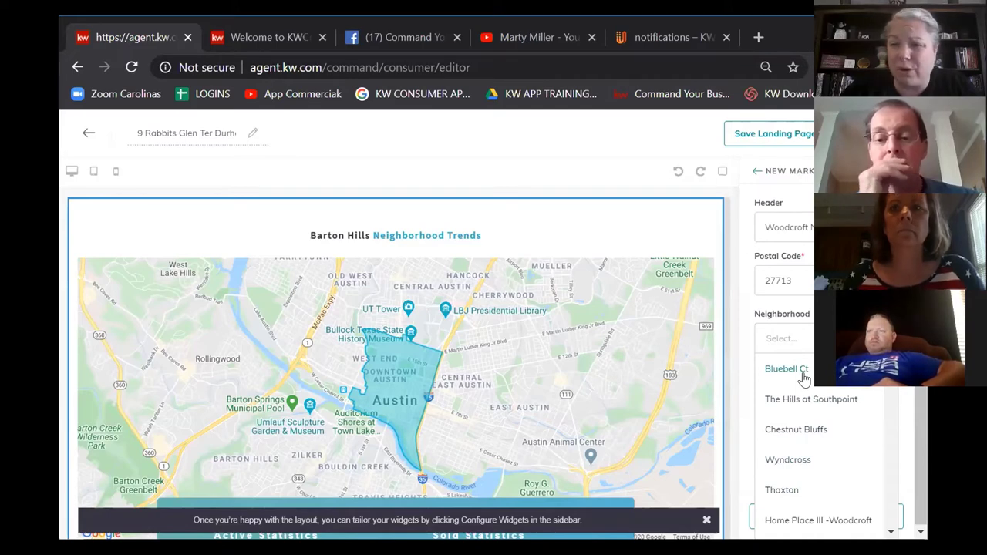
scroll(807, 399, "down", 4)
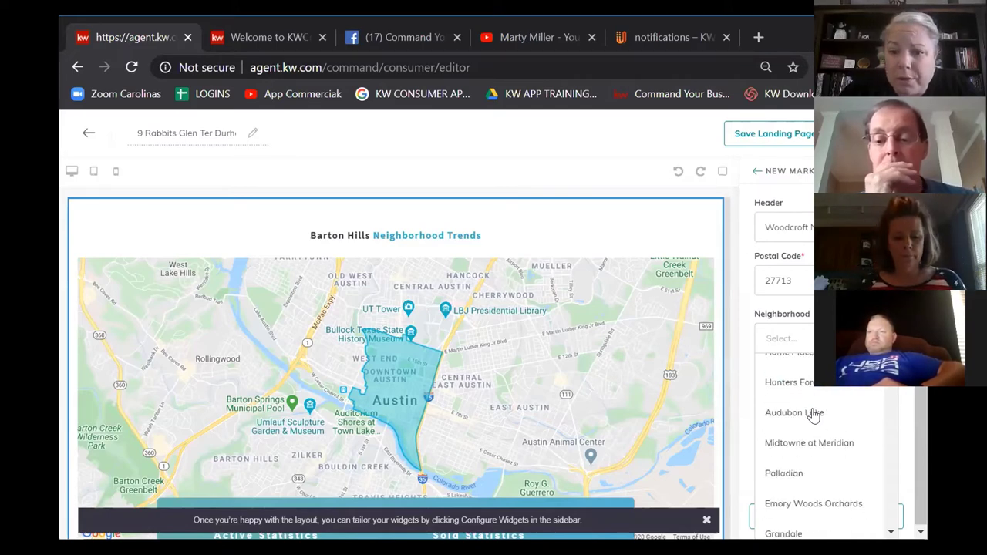
scroll(813, 417, "down", 1)
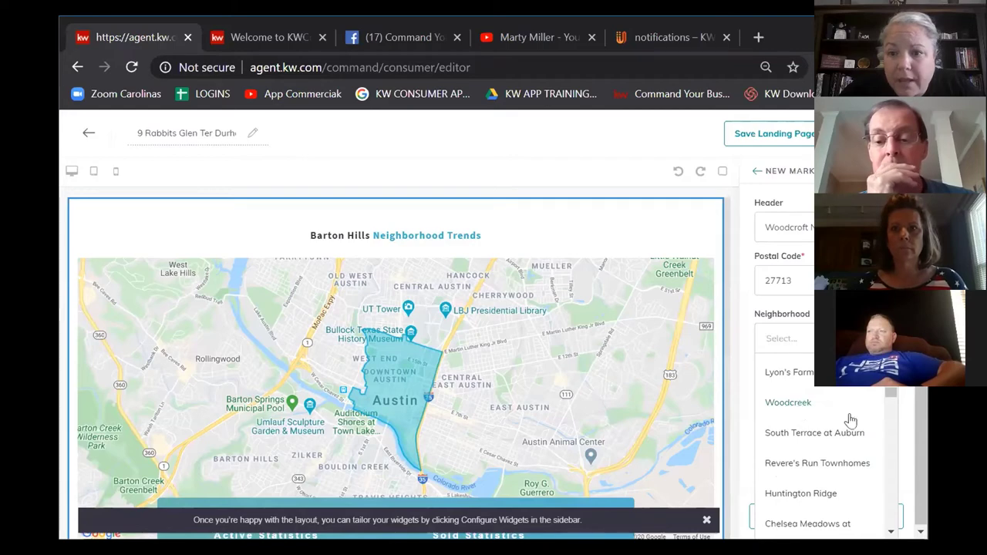
scroll(848, 423, "down", 3)
scroll(851, 429, "down", 1)
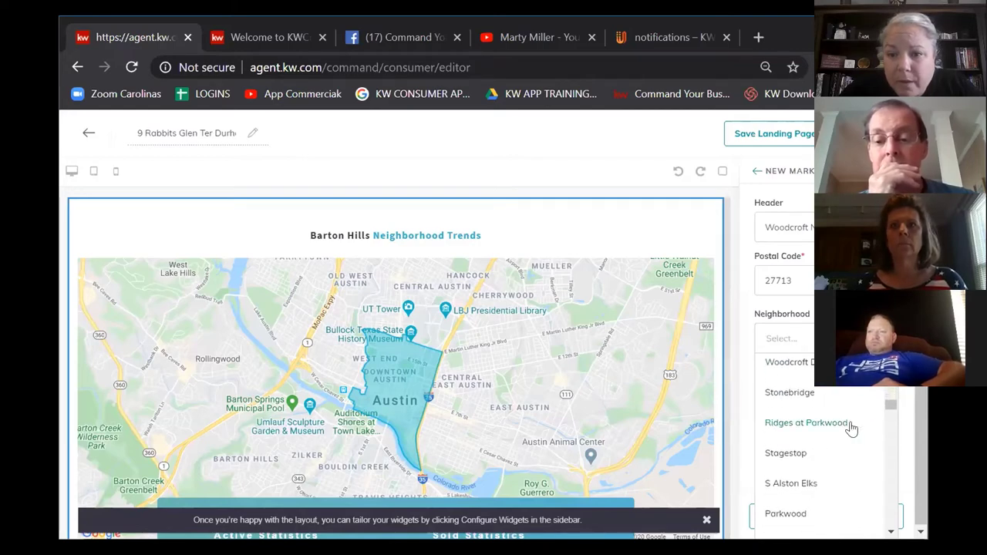
left_click(794, 362)
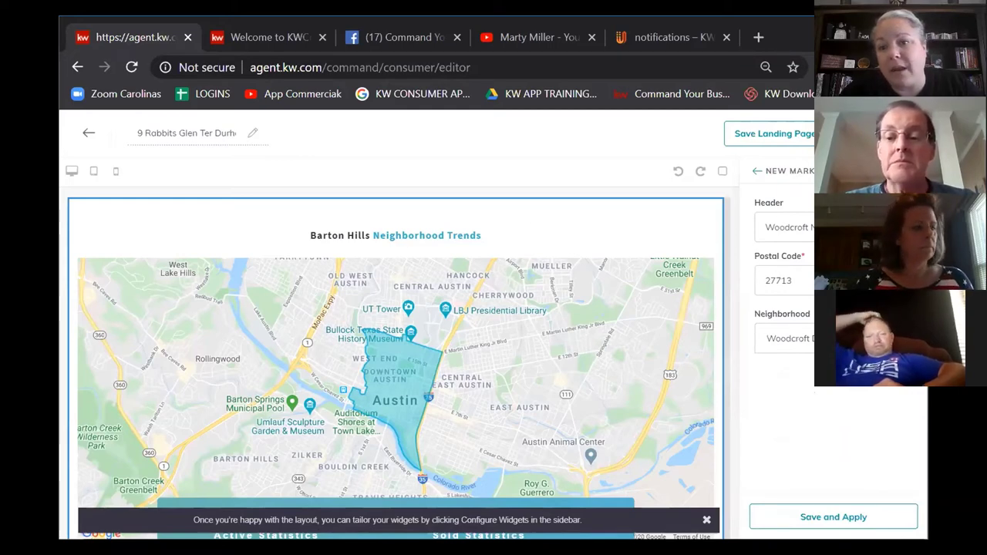
Step: Apply the market snapshot so the preview shows Woodcroft Neighborhood Trends
left_click(880, 519)
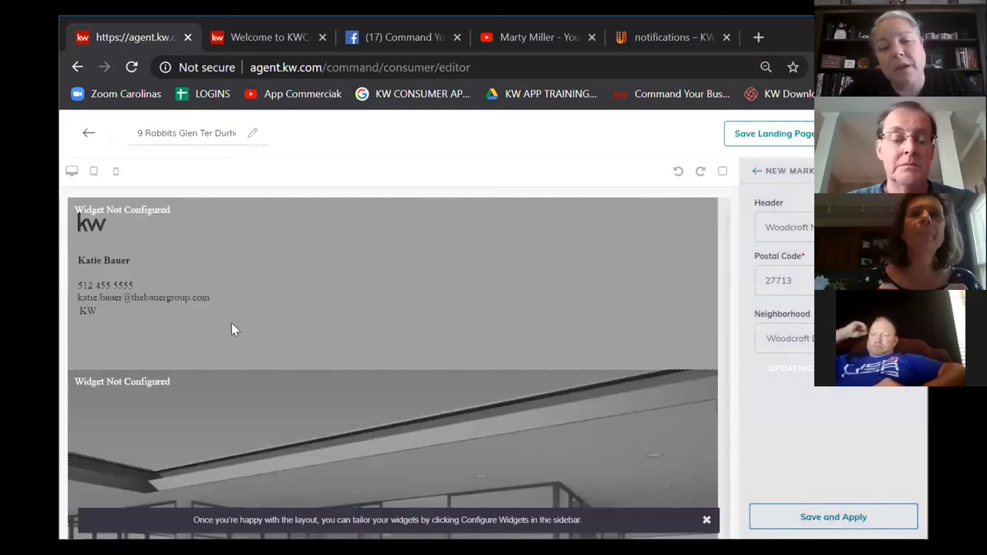
scroll(385, 324, "down", 1)
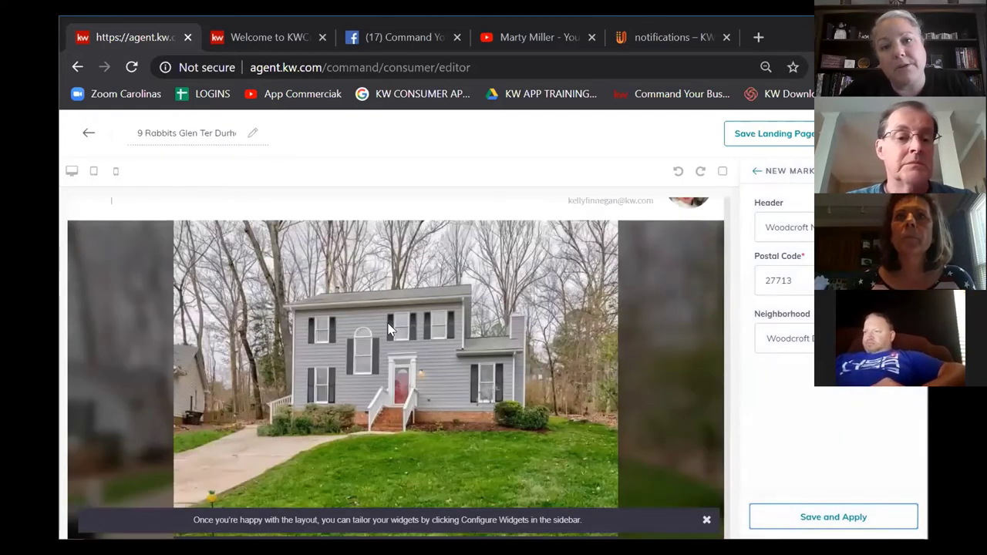
scroll(390, 330, "down", 15)
scroll(387, 323, "down", 3)
Step: Scroll down to the Video block and bring up its VIDEO settings panel
scroll(390, 326, "up", 3)
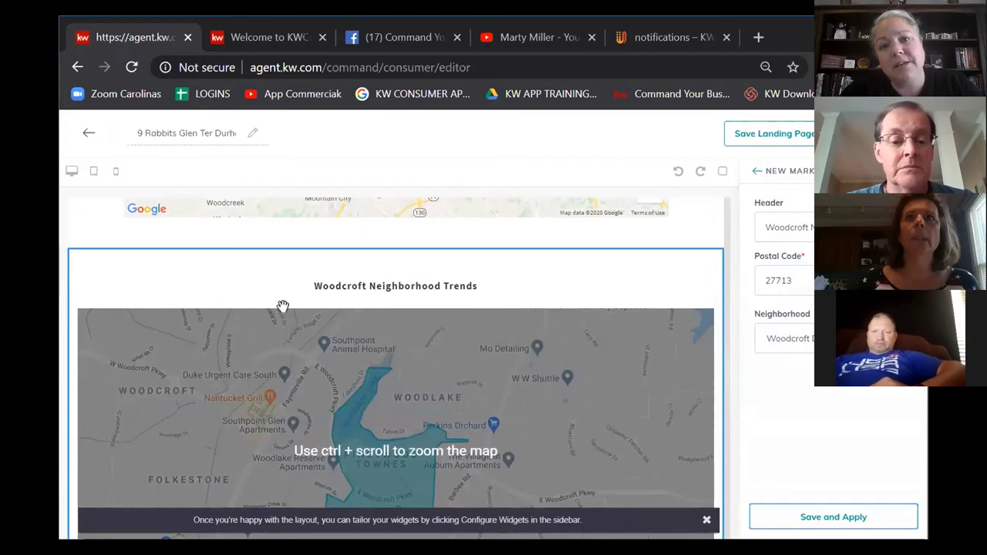
scroll(462, 339, "down", 2)
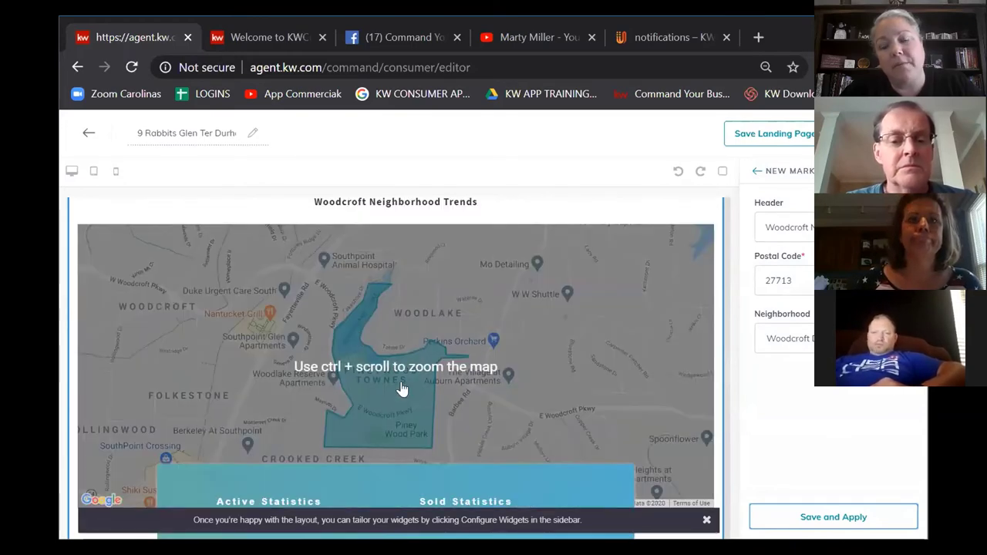
scroll(424, 395, "down", 5)
scroll(528, 312, "down", 4)
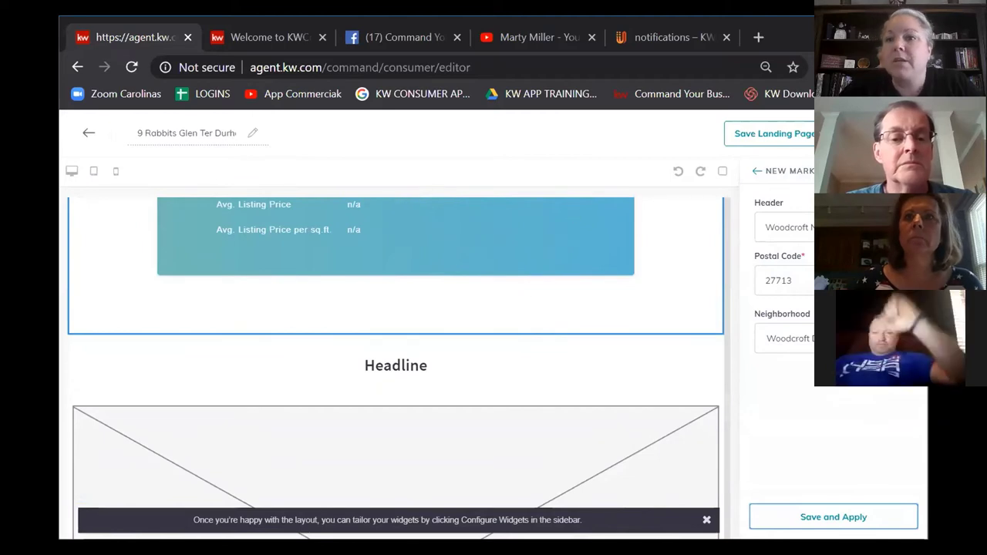
left_click(395, 462)
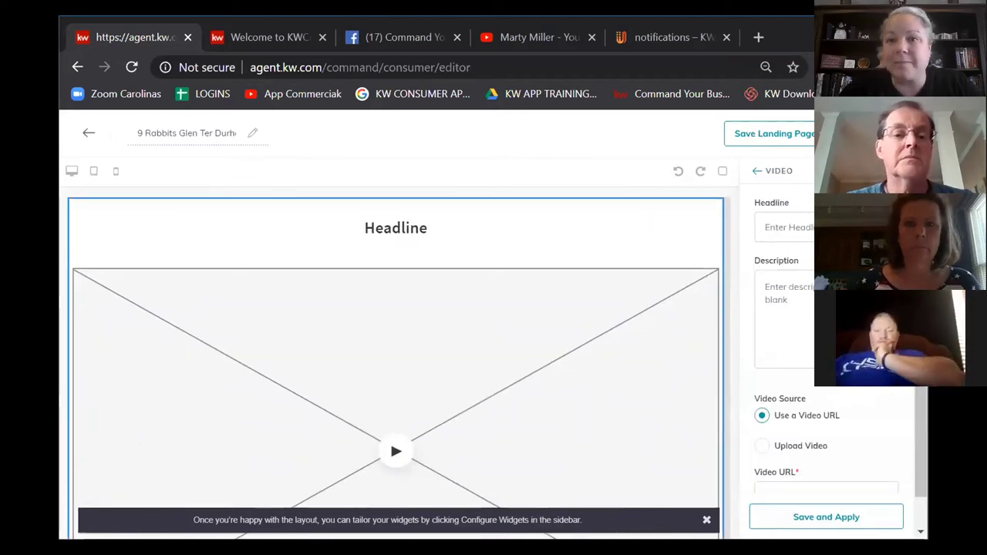
Step: Enter youtube.com in the address bar, which lands on the KW App video
left_click(762, 43)
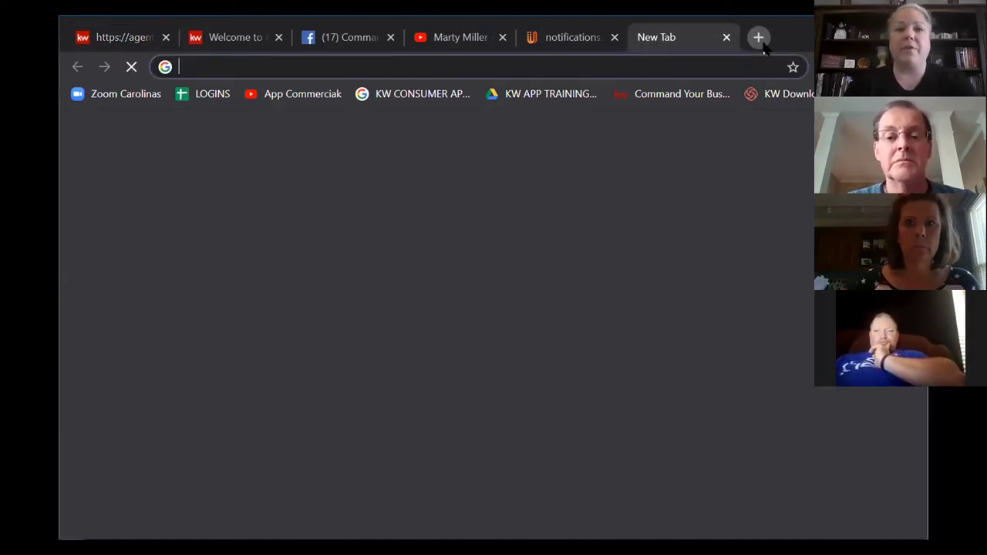
type("youtube")
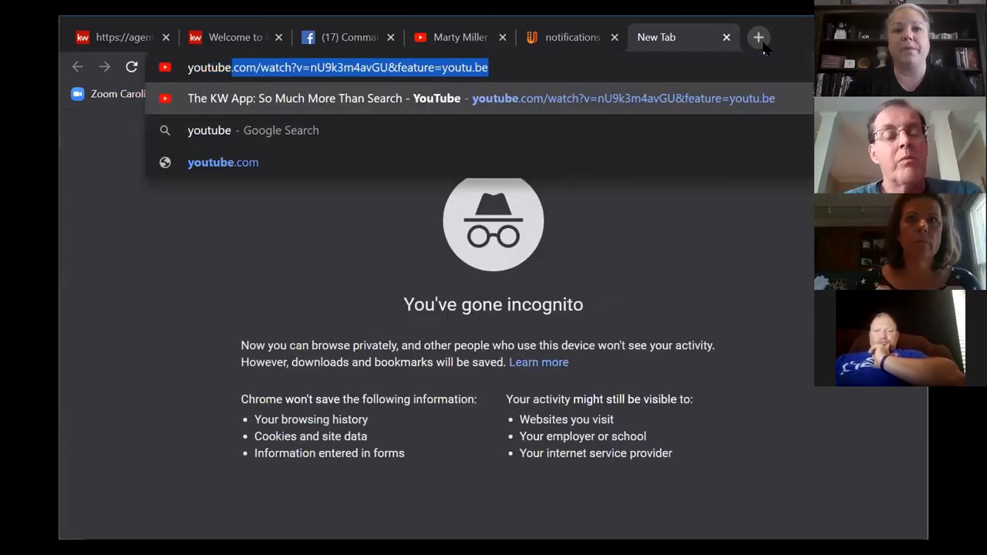
type(".com")
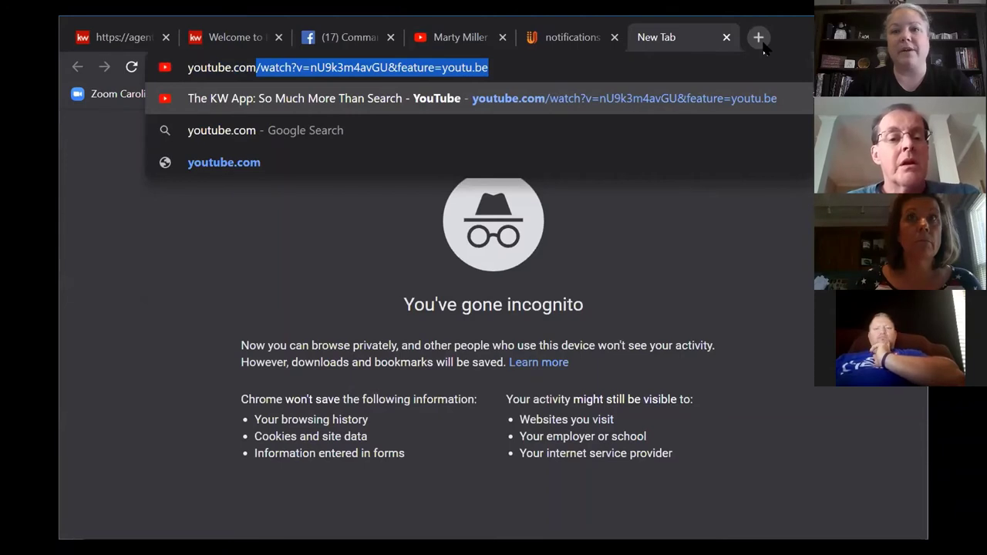
key("Return")
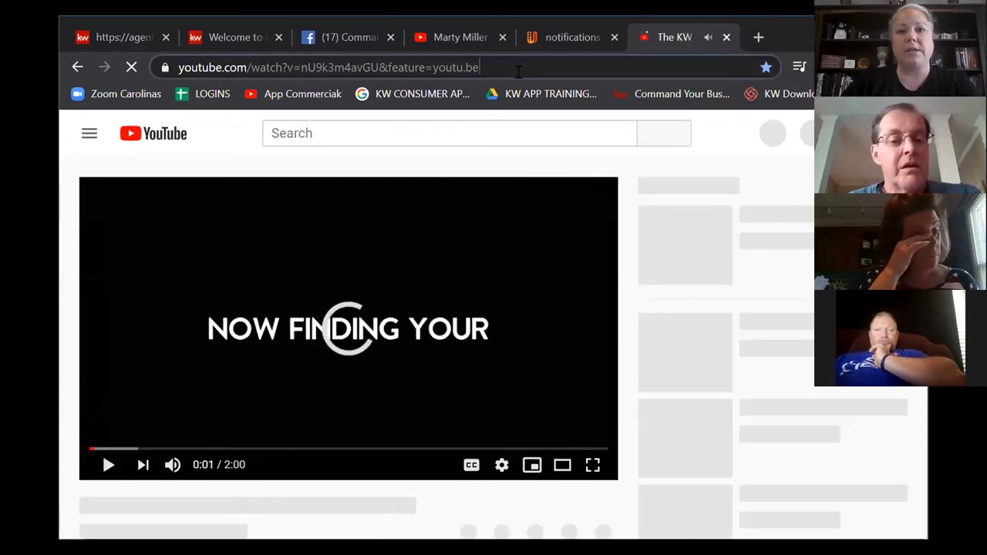
Step: Strip the video ID from the address to load the YouTube home page
key("ctrl+l")
left_click(105, 474)
left_click(105, 474)
left_click(253, 68)
left_click(279, 66)
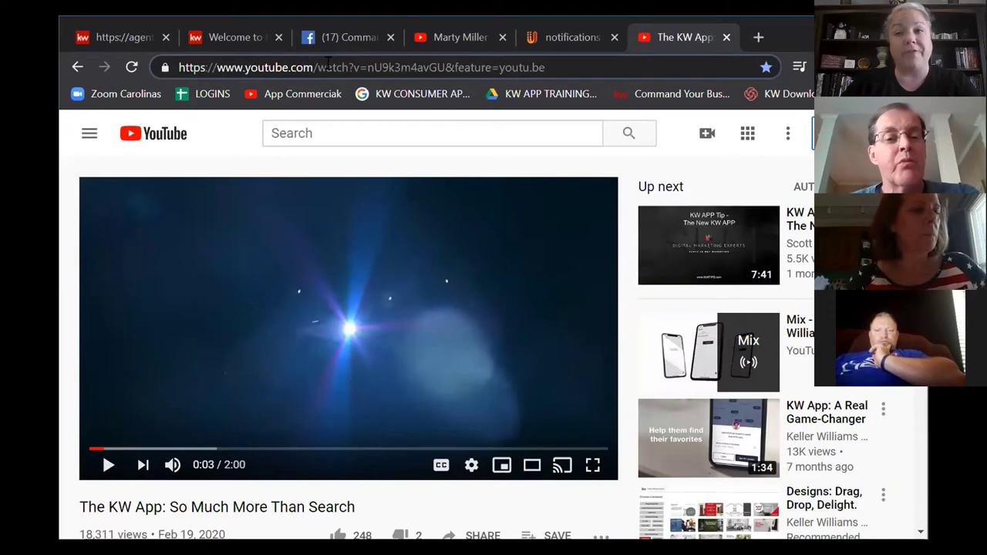
left_click_drag(318, 67, 592, 71)
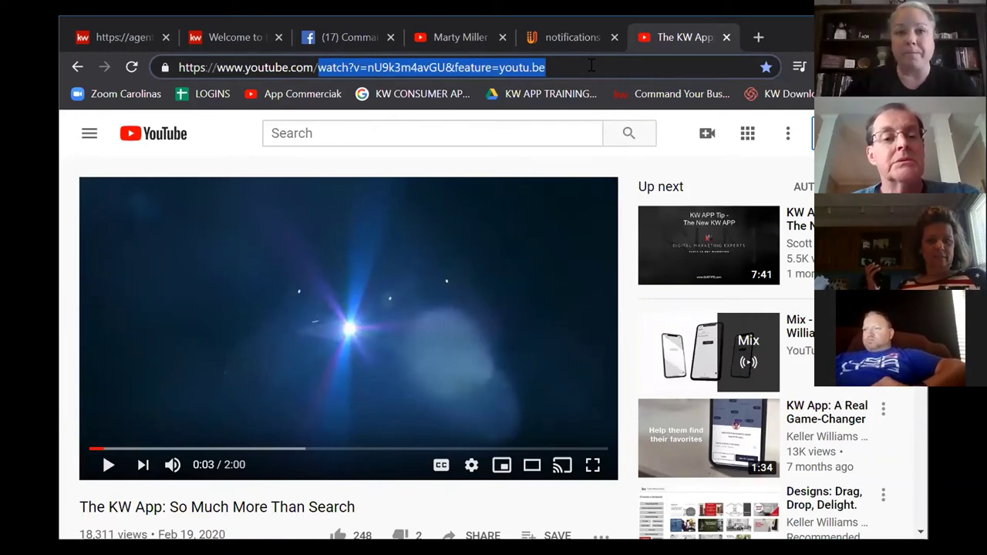
key("BackSpace")
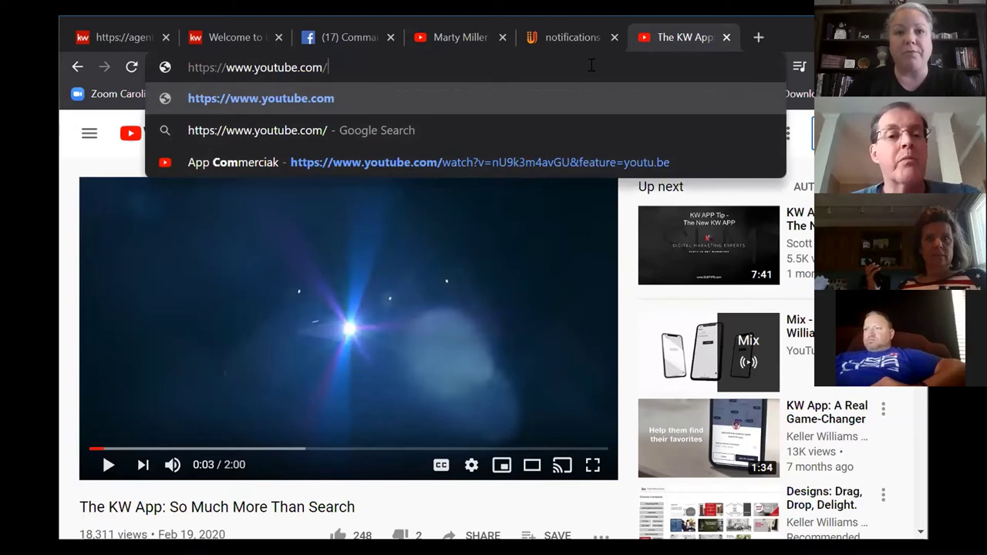
key("Return")
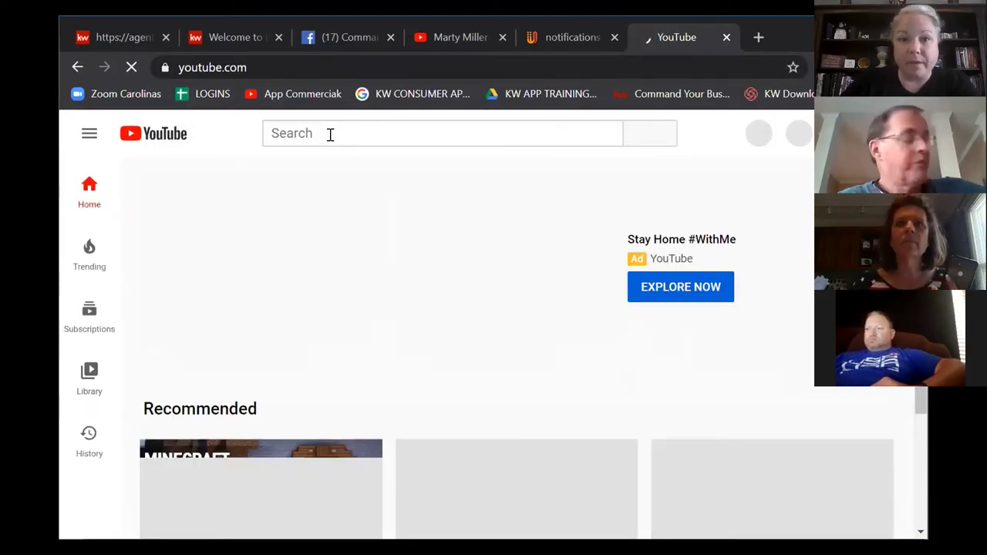
Step: Search YouTube for 'durham nc' and open the Welcome to Durham, NC video
left_click(337, 134)
type("durham nc")
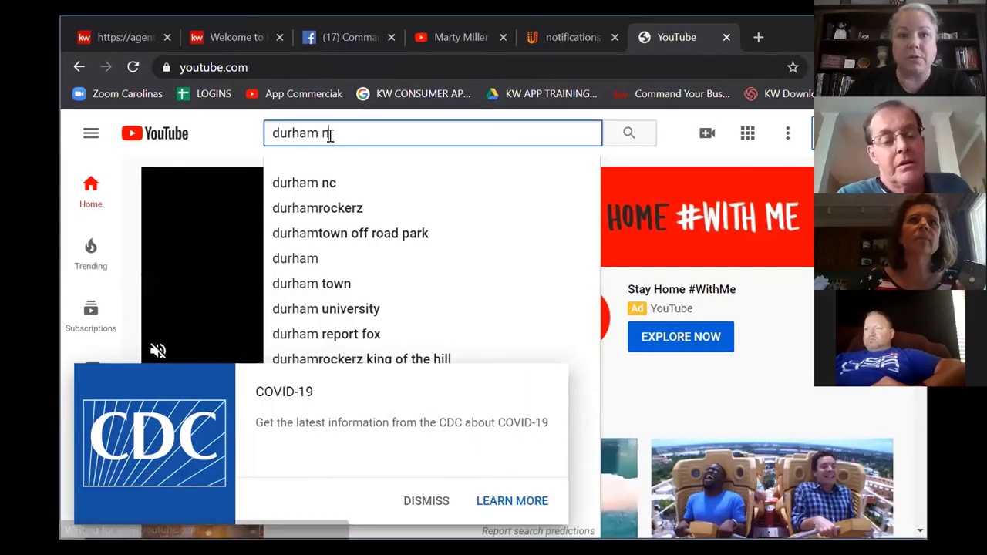
key("Return")
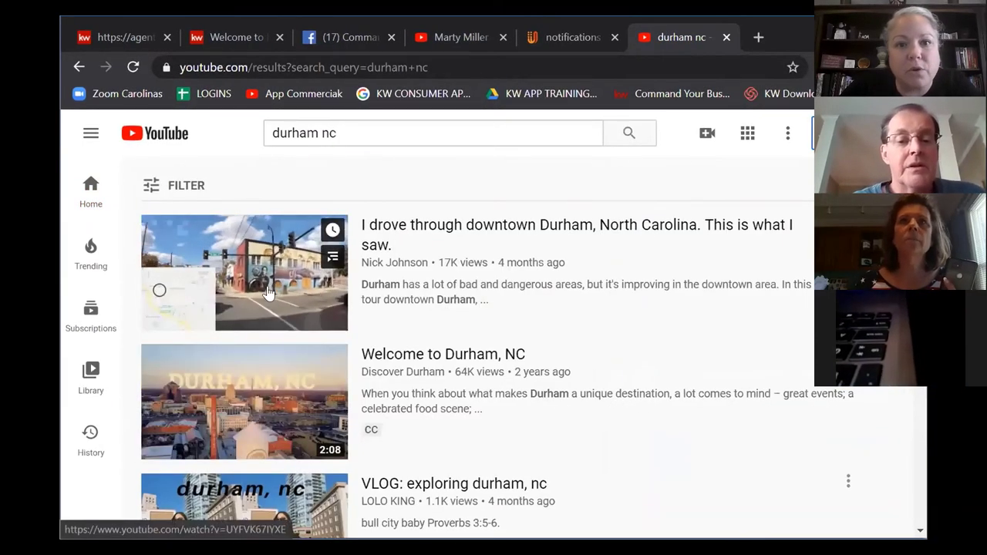
scroll(260, 286, "down", 2)
left_click(388, 280)
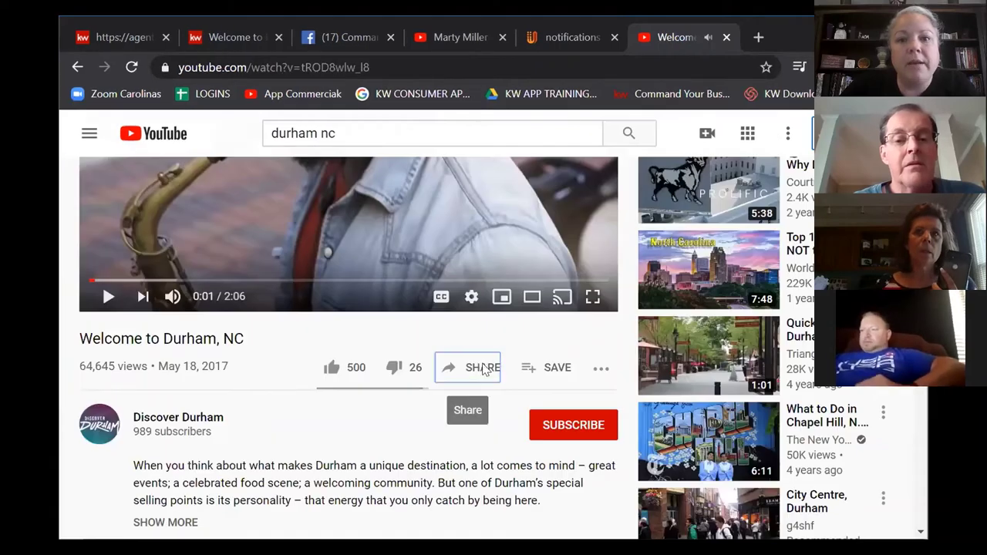
Step: Select the video's youtu.be share link and return to the KW Command tab
left_click(478, 369)
left_click(468, 352)
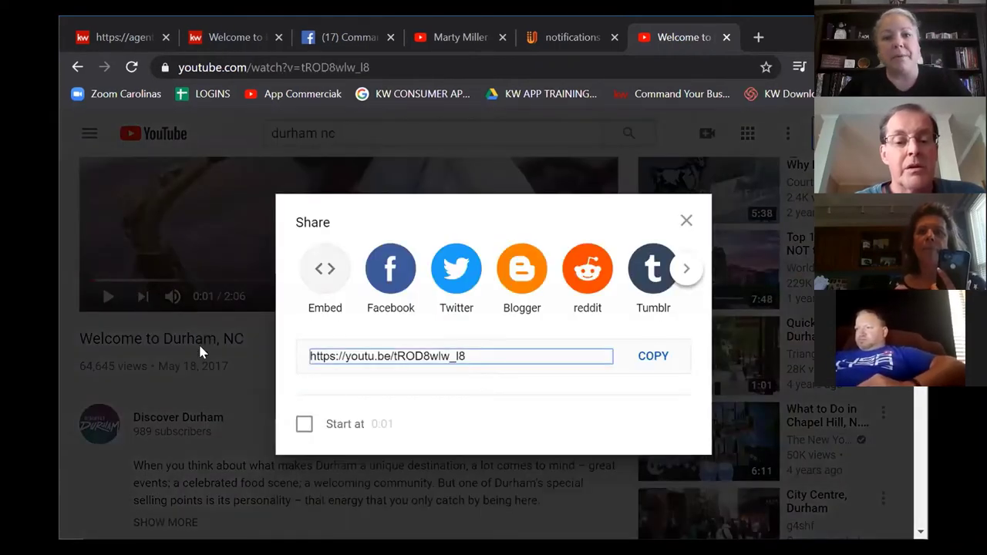
left_click_drag(310, 360, 473, 356)
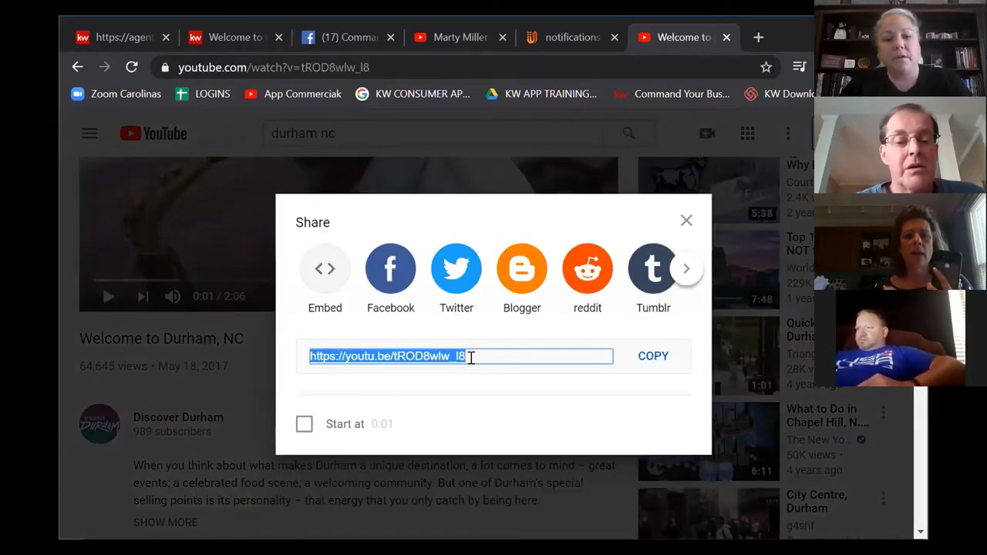
left_click(99, 36)
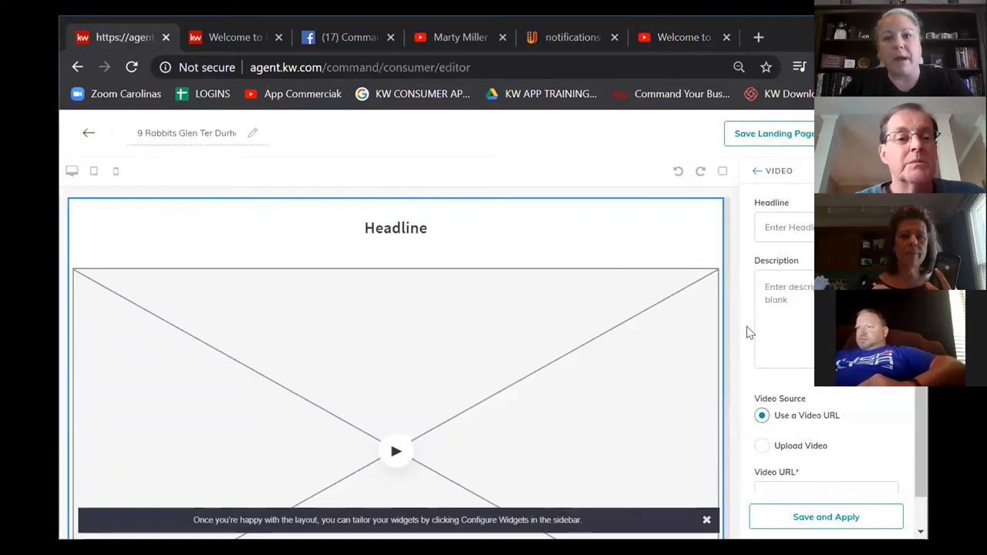
Step: Paste the Durham video share link into the Video URL field
scroll(791, 458, "down", 1)
left_click(786, 463)
type("https://youtu.be/tROD8wlw_I8")
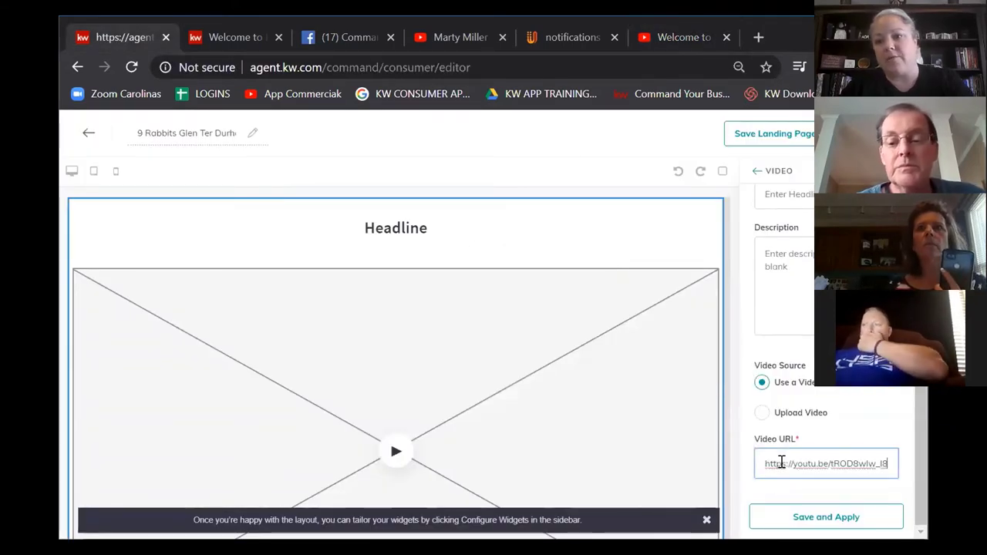
Step: Enter the headline 'Durham is Great!' for the video section
scroll(787, 324, "up", 1)
left_click(797, 222)
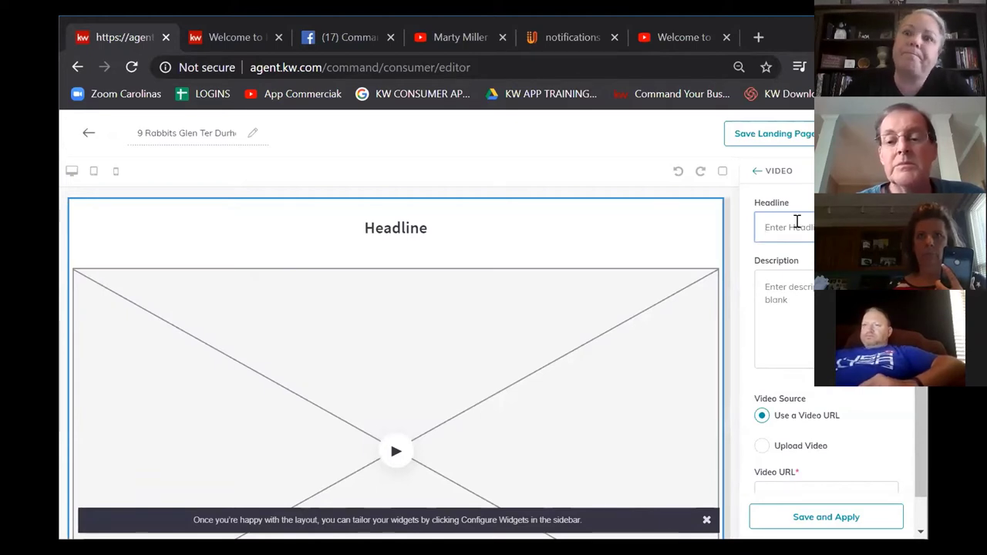
type("Durham")
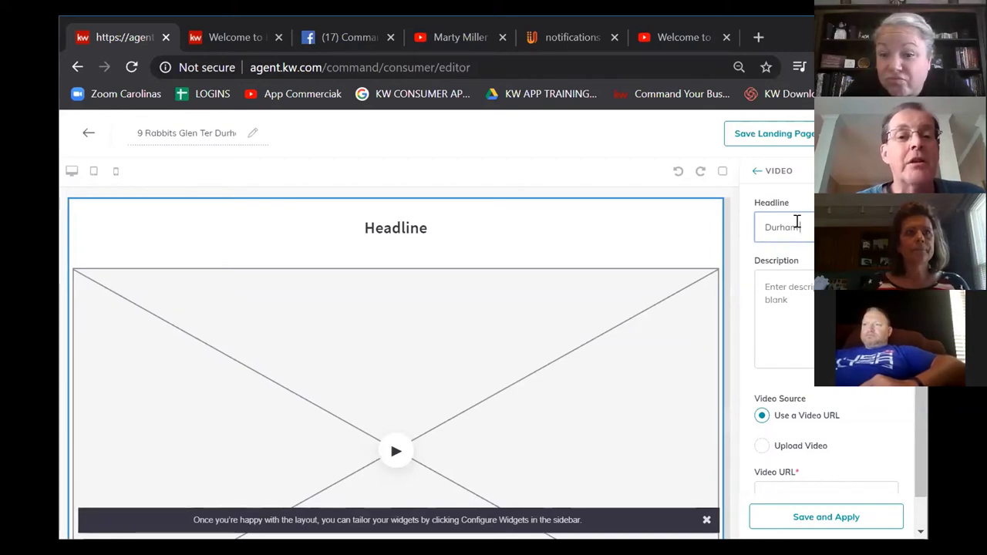
type("G")
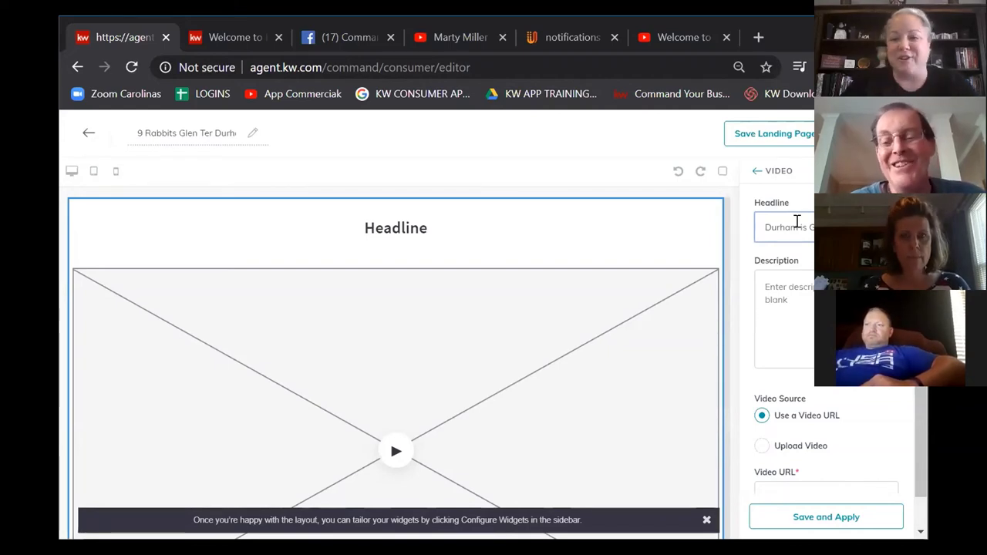
key("Tab")
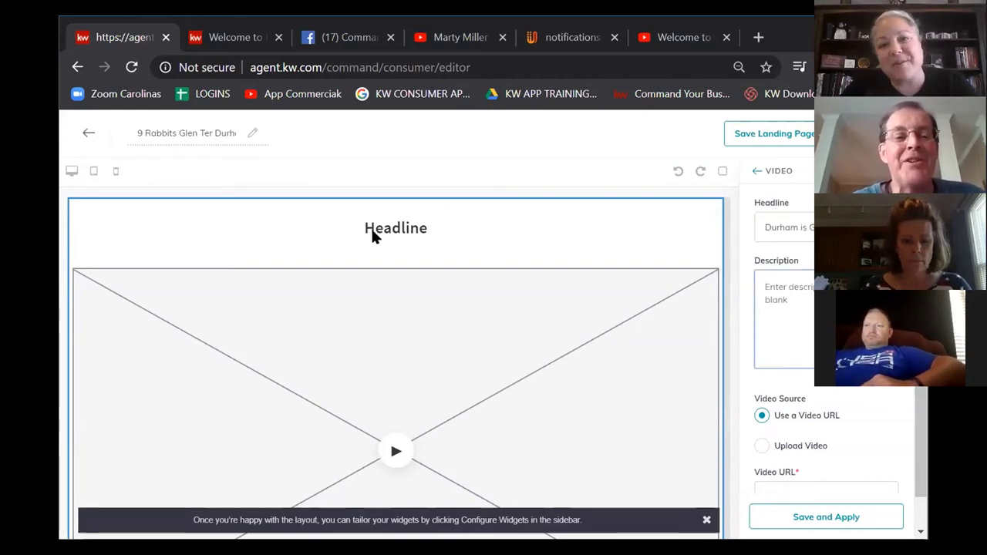
scroll(576, 298, "down", 3)
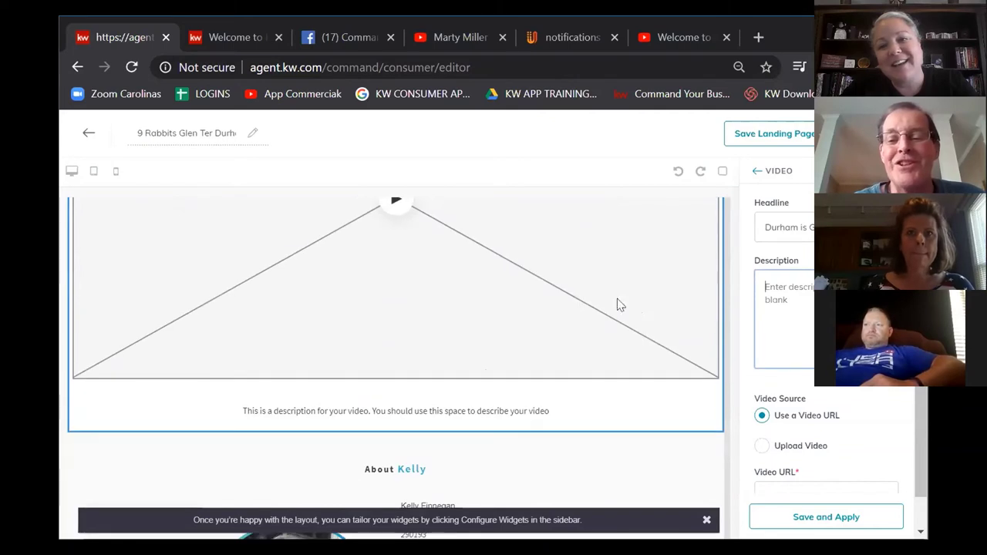
left_click(806, 227)
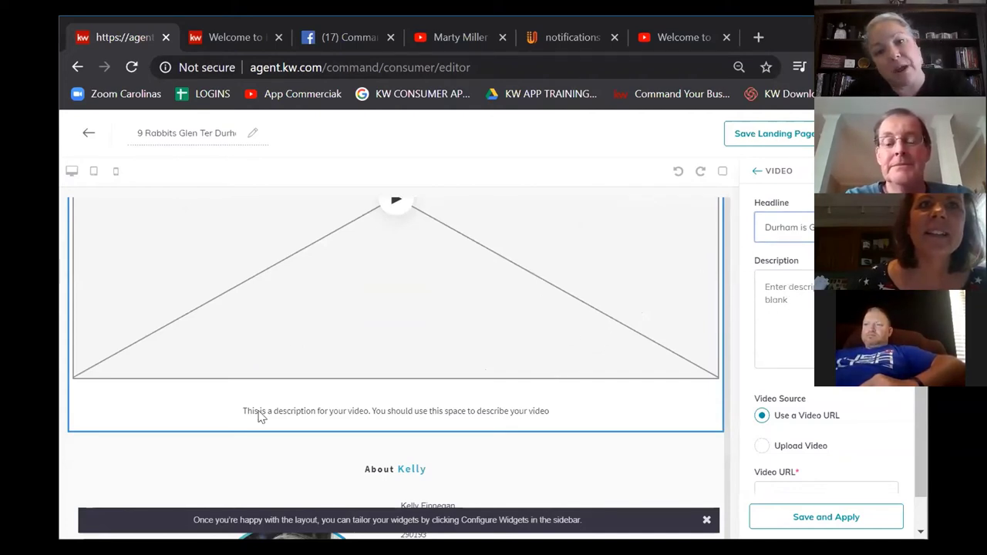
Step: Write the description 'Durham is amazing... DPAC, DUKE, etc.' and save and apply the video settings
left_click(786, 324)
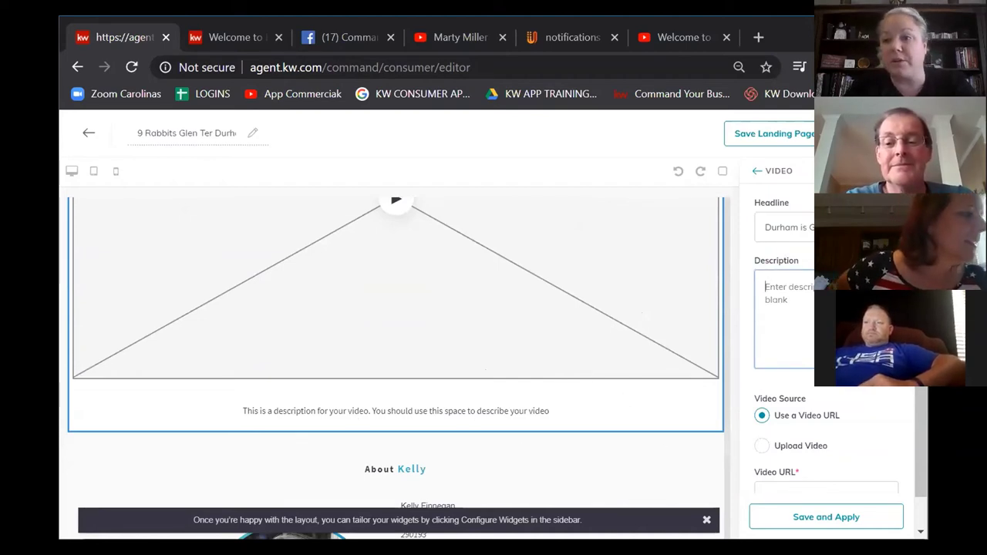
type("This is what")
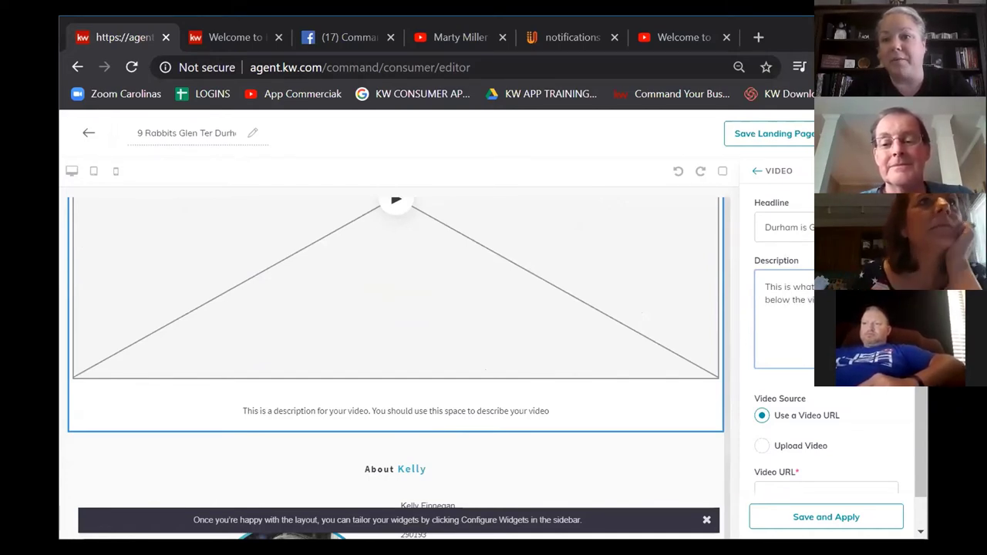
type("amazing... D")
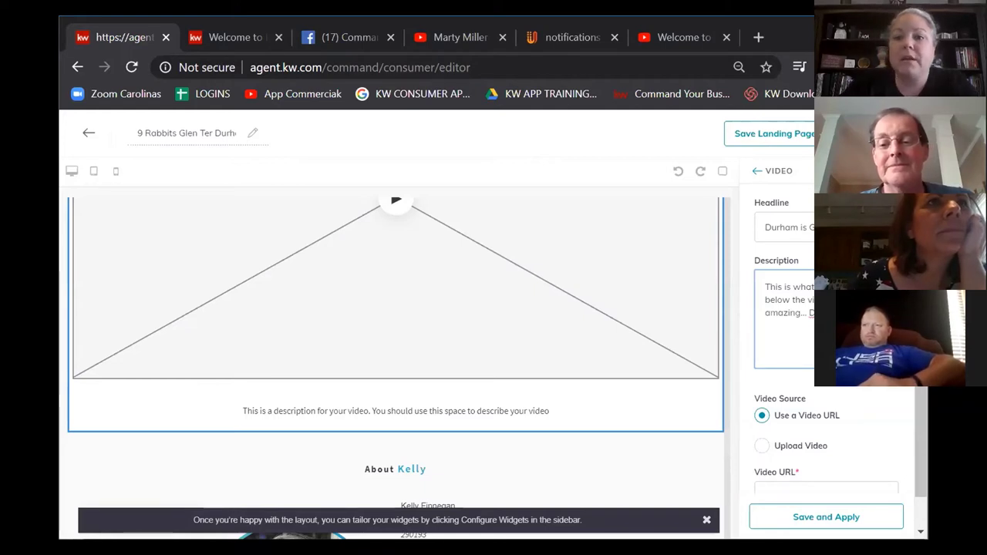
type("https://youtu.be/tROD8wIw_I8")
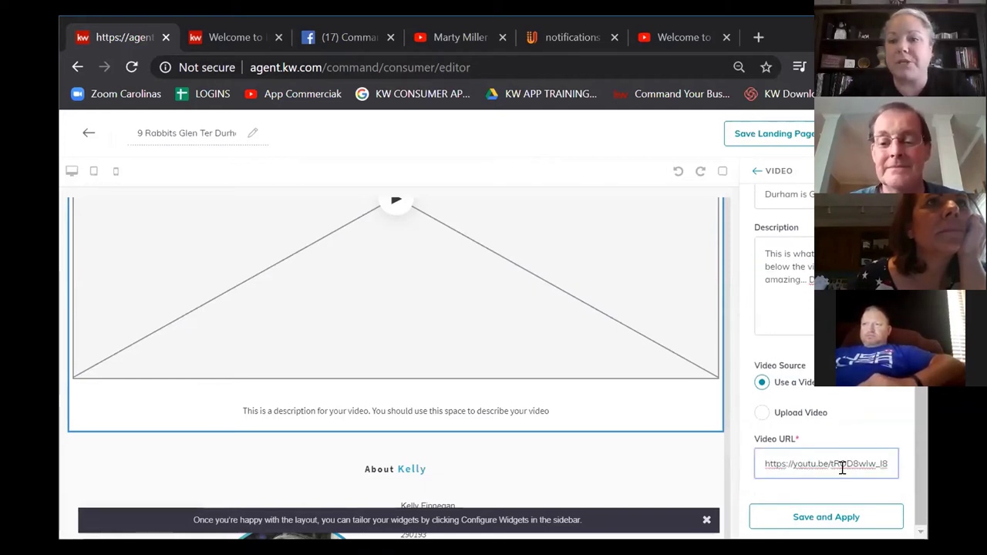
left_click(819, 518)
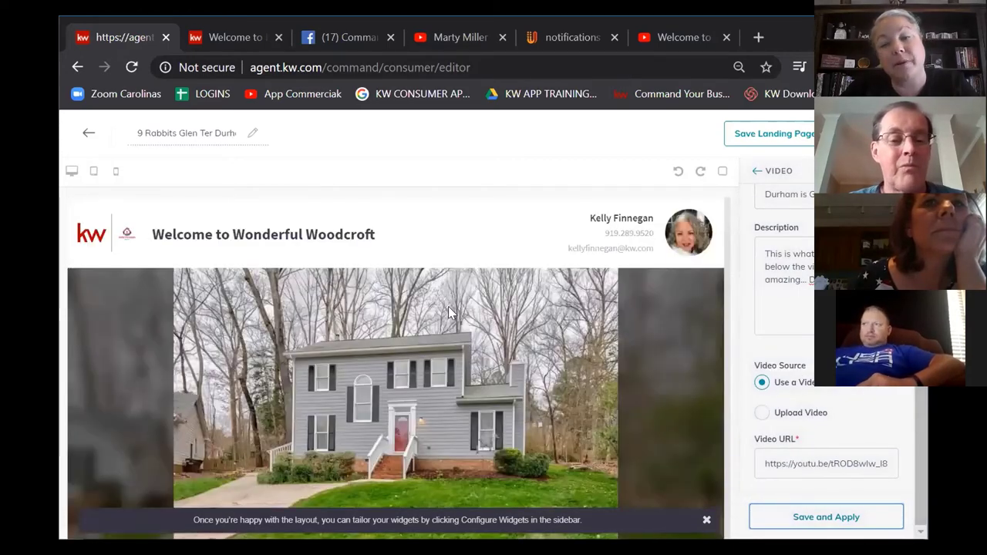
Step: Scroll the preview to the Durham video captioned 'Durham is amazing... DPAC, DUKE, etc.'
scroll(433, 314, "down", 10)
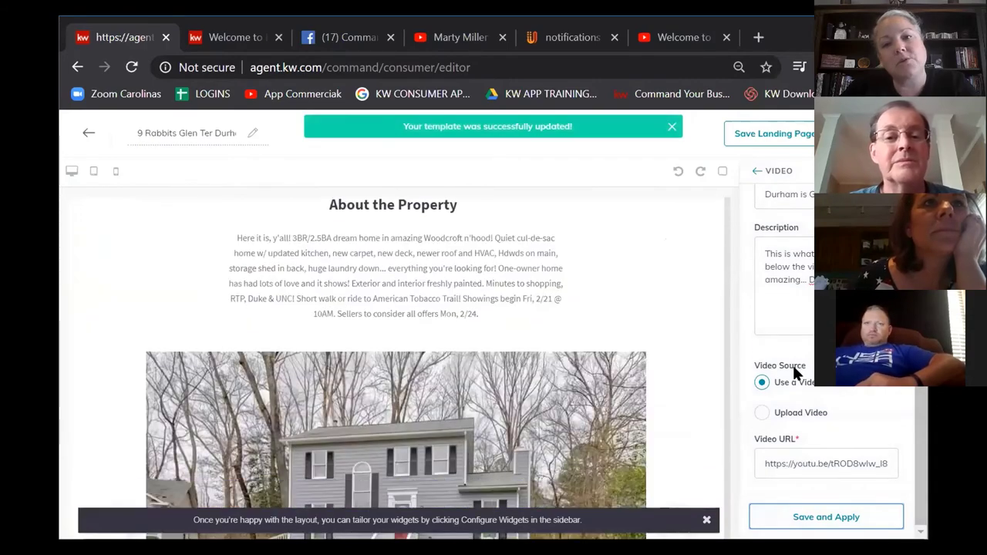
scroll(495, 329, "down", 12)
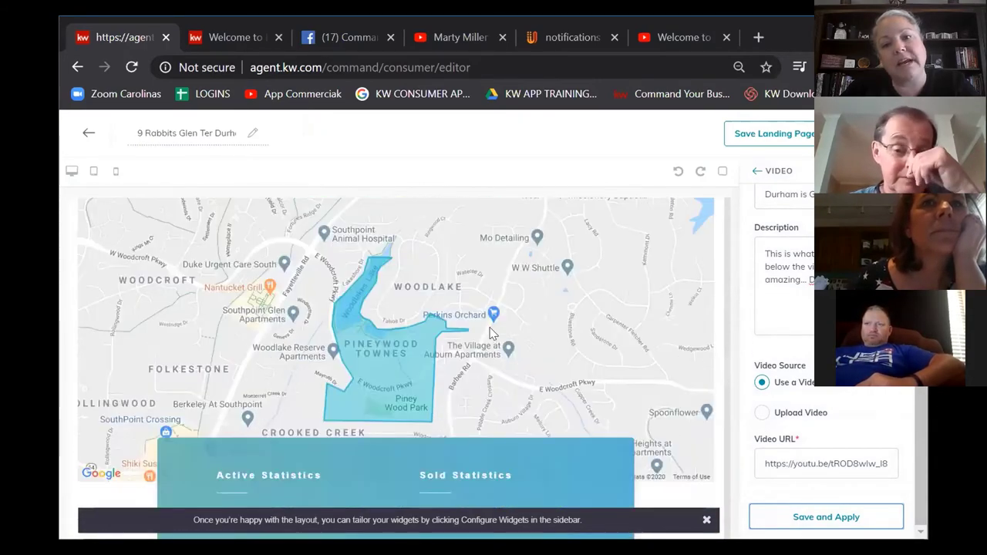
scroll(375, 324, "up", 3)
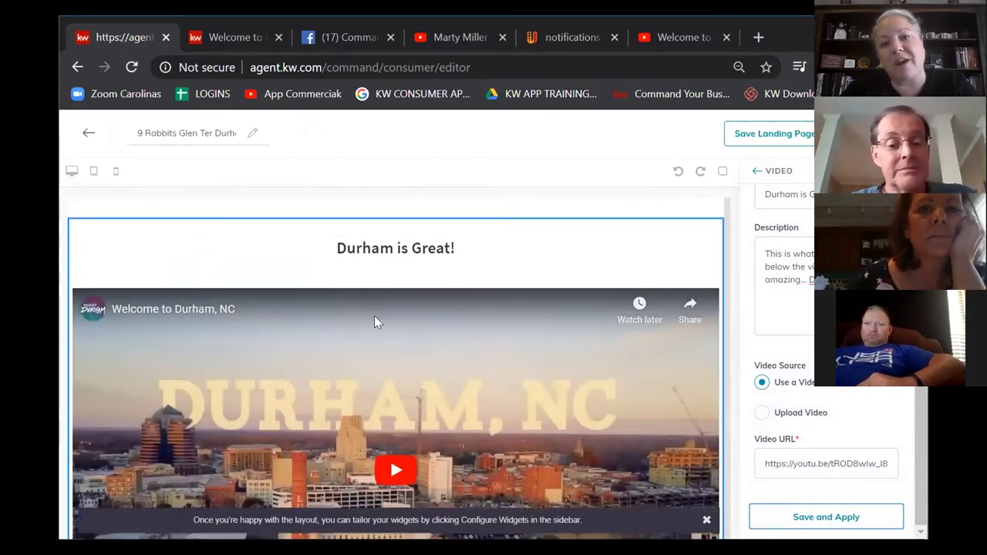
scroll(394, 372, "down", 3)
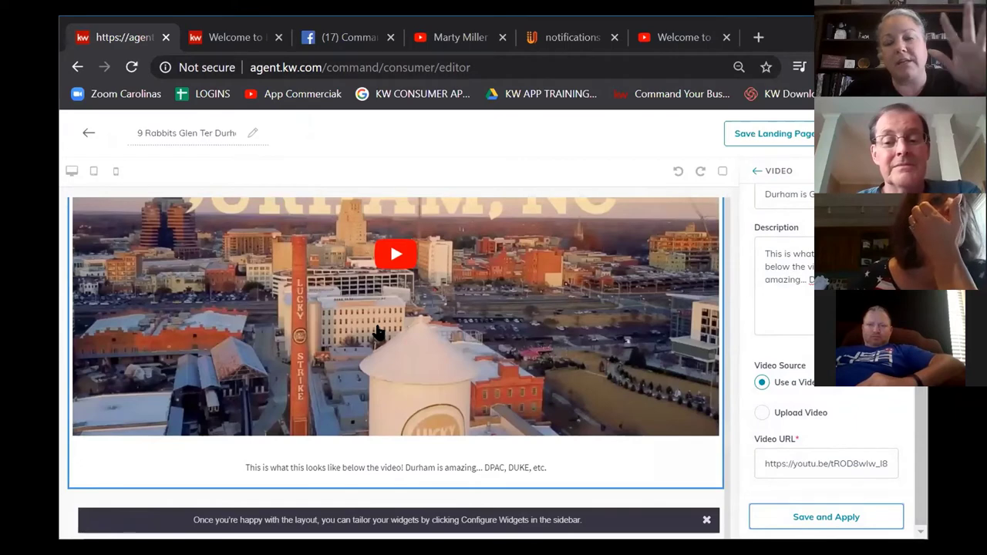
scroll(377, 332, "down", 2)
scroll(378, 331, "down", 1)
scroll(375, 331, "up", 2)
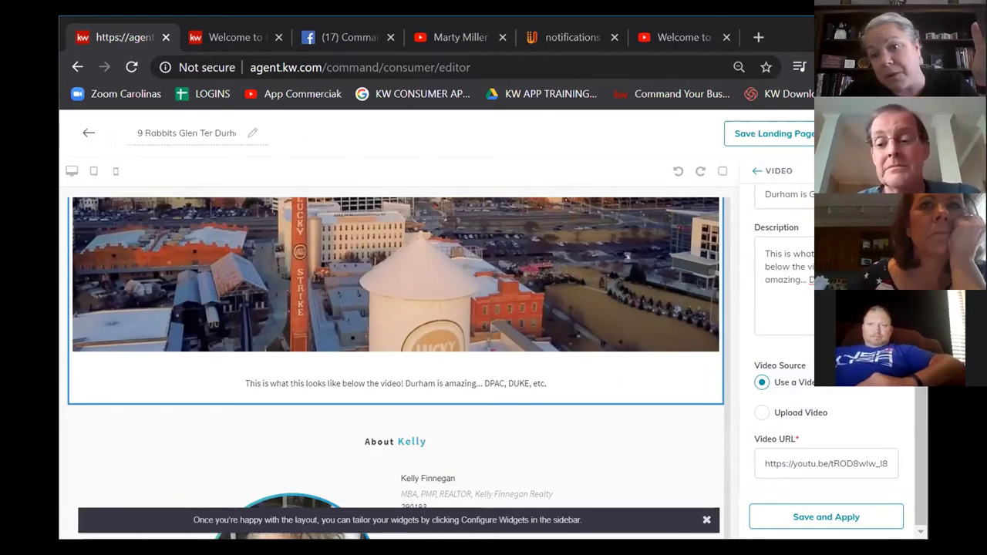
scroll(821, 324, "up", 1)
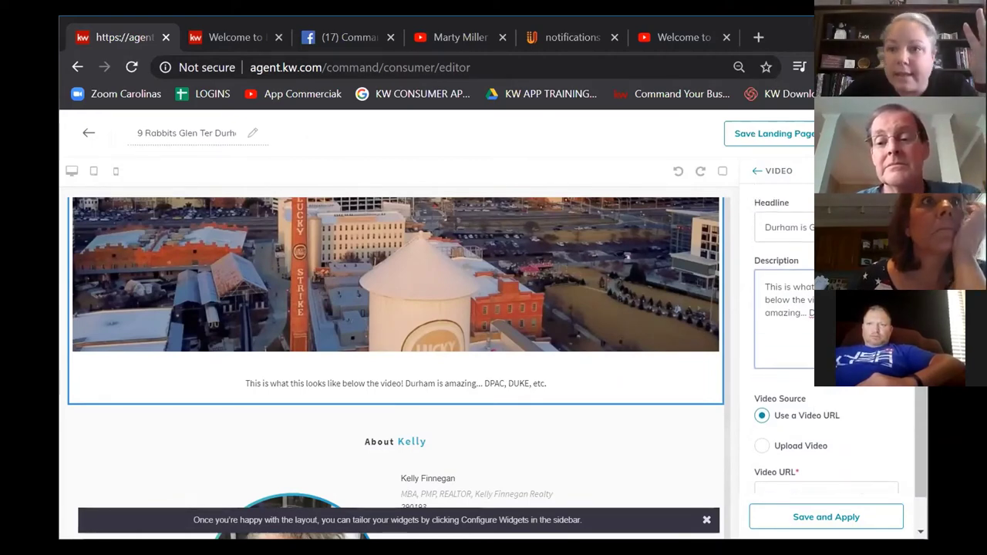
Step: Paste the app download link into the agent section's 'Link to download the app' field
left_click(808, 231)
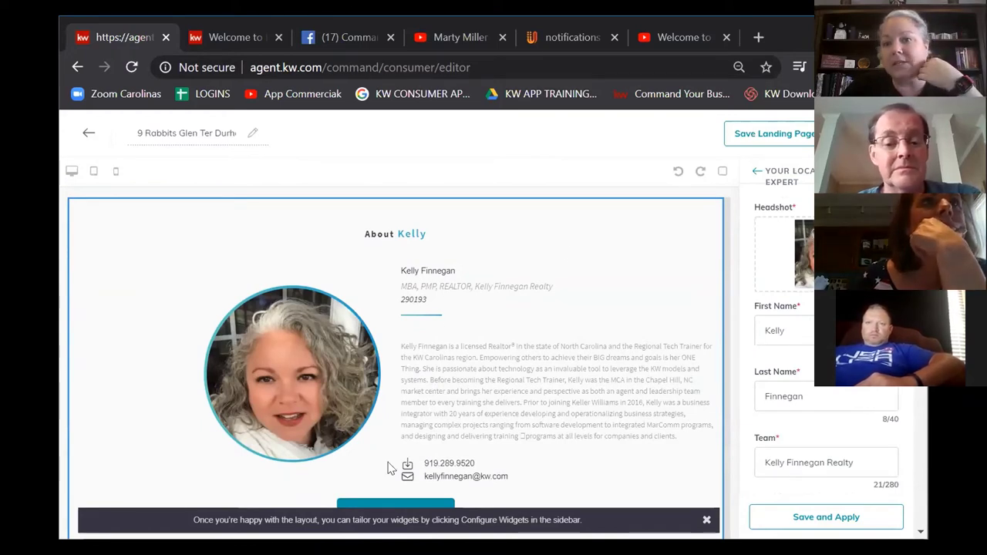
scroll(848, 339, "down", 1)
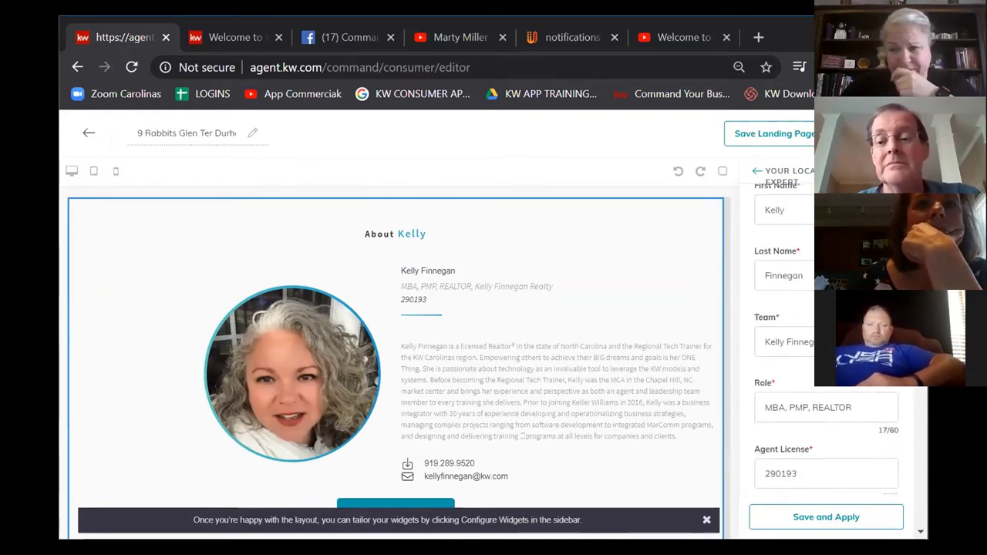
scroll(829, 346, "down", 4)
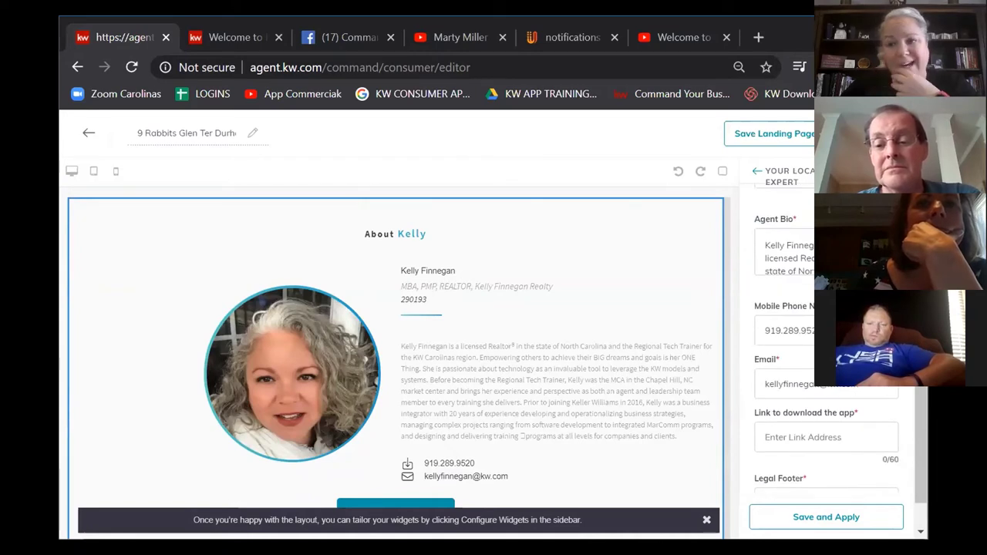
scroll(768, 386, "down", 1)
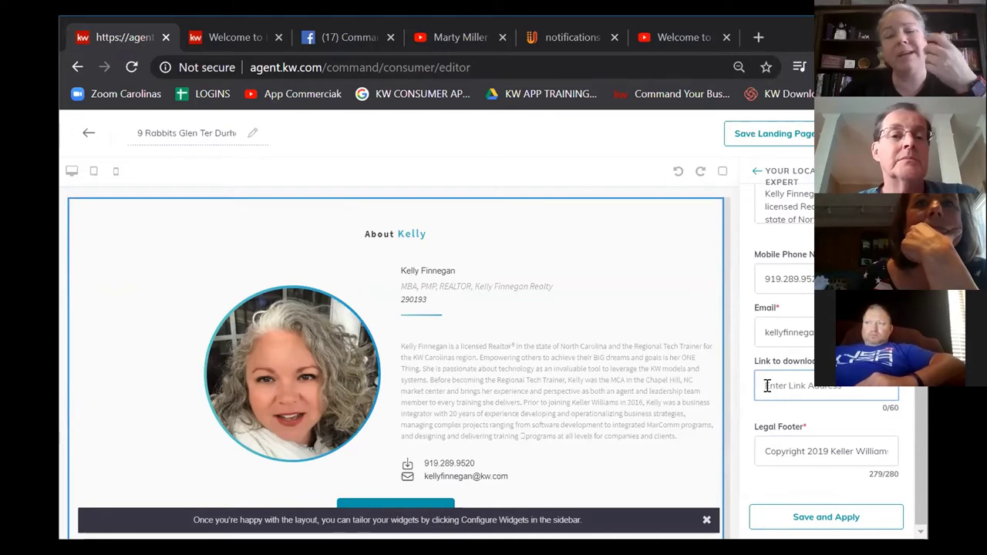
left_click(549, 436)
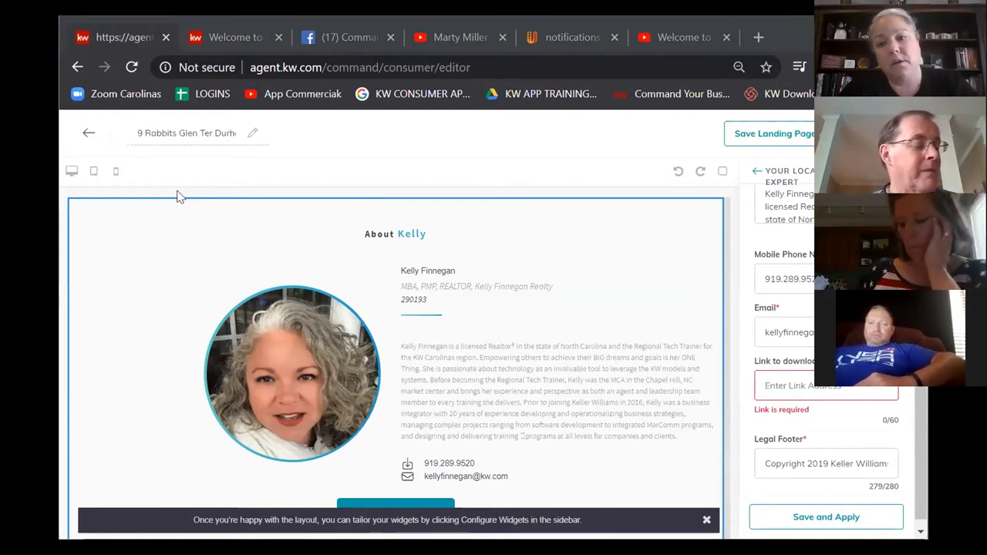
left_click(772, 389)
key("ctrl+v")
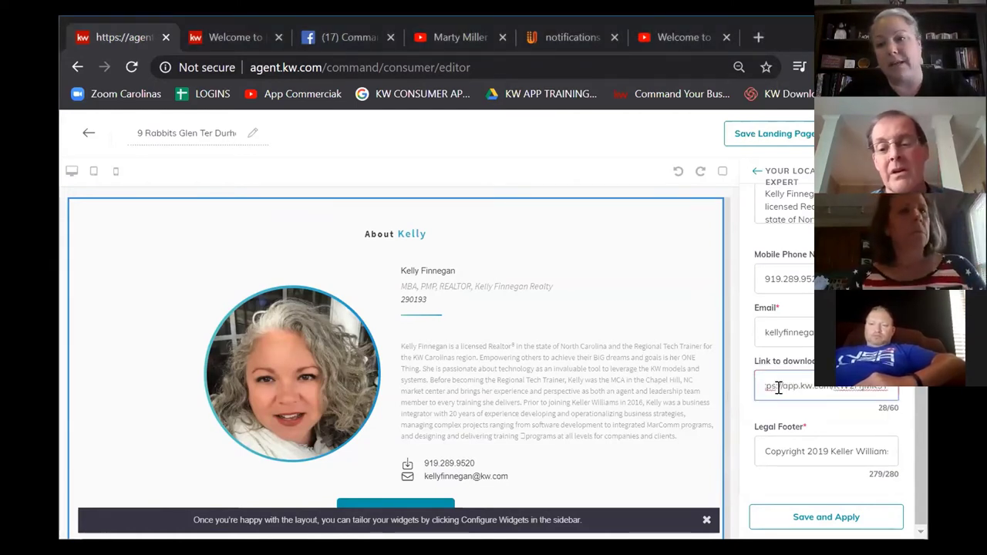
Step: Trim the agent bio to end after 'ONE Thing.' and save and apply the changes
scroll(779, 392, "up", 5)
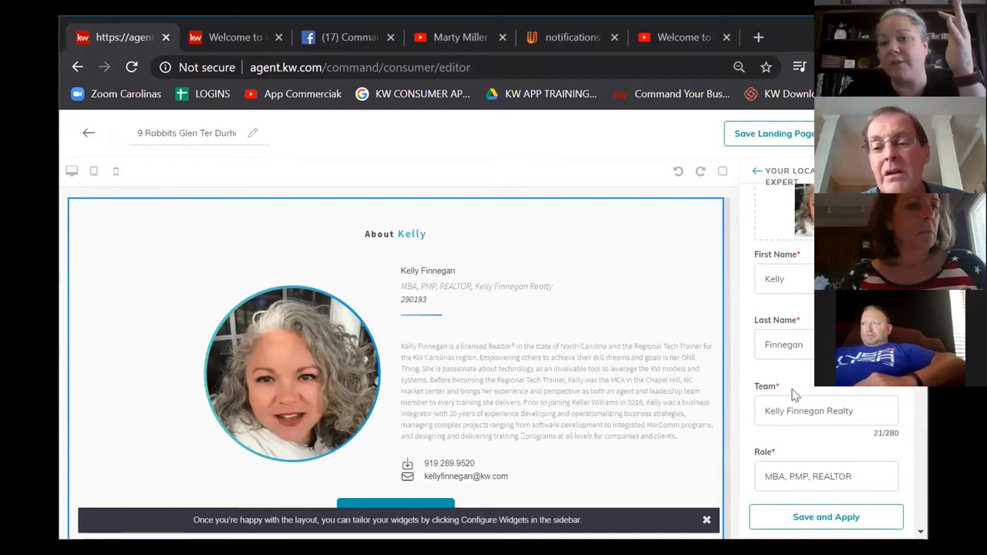
scroll(794, 395, "down", 3)
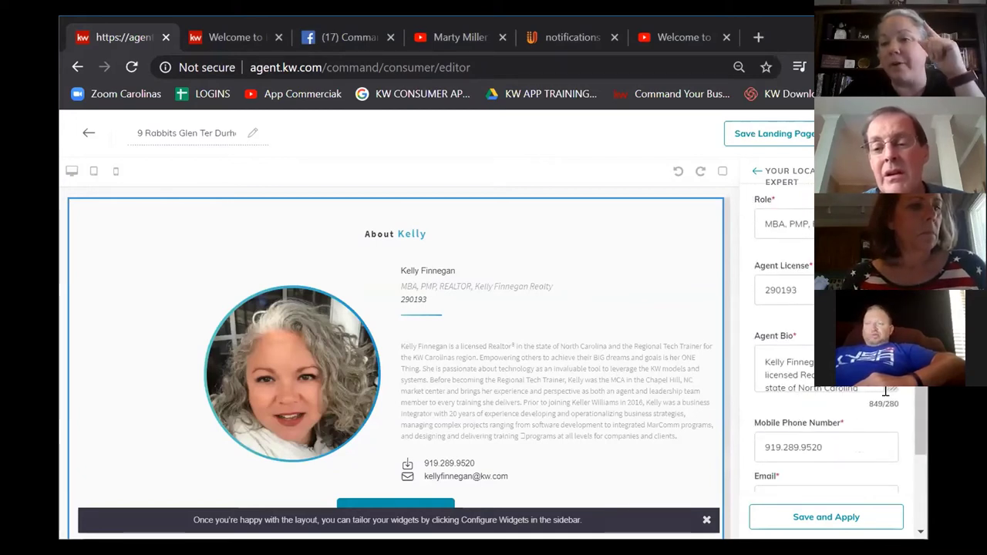
left_click_drag(892, 390, 892, 489)
scroll(866, 420, "down", 2)
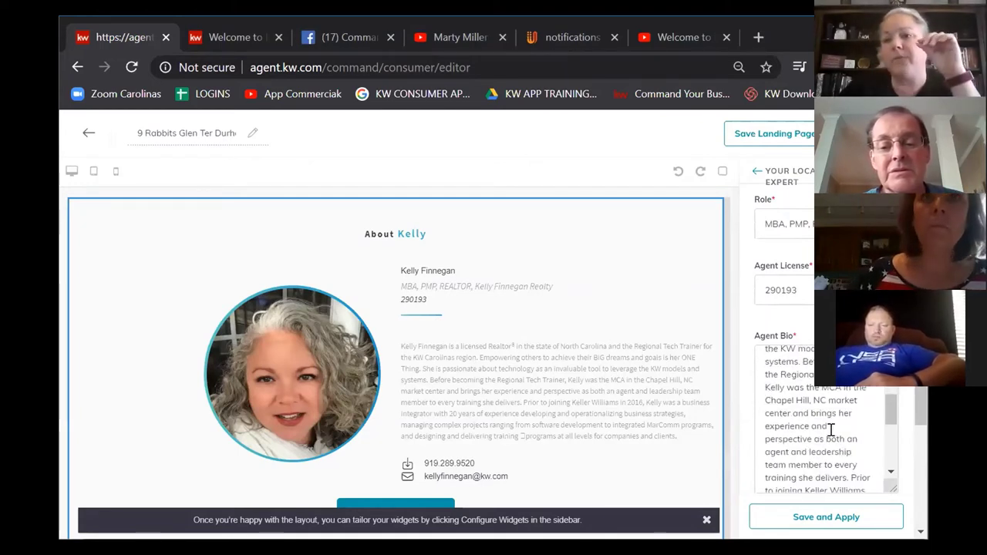
scroll(831, 430, "down", 2)
scroll(831, 431, "down", 2)
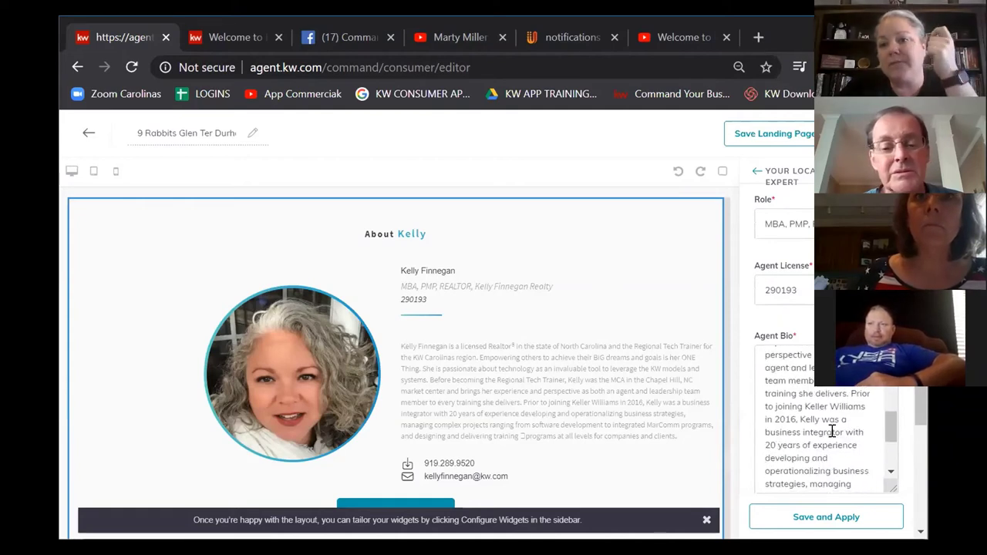
scroll(831, 431, "up", 4)
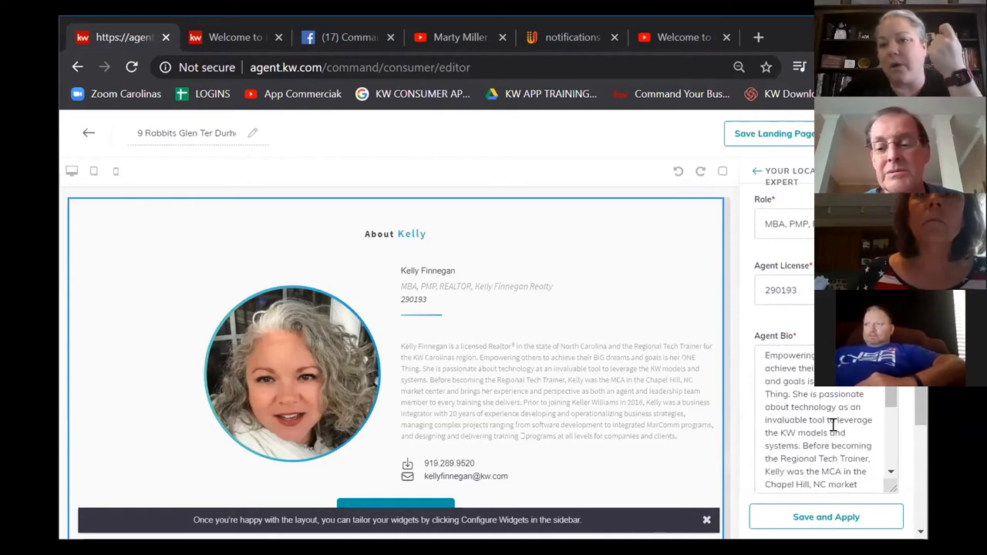
left_click(789, 394)
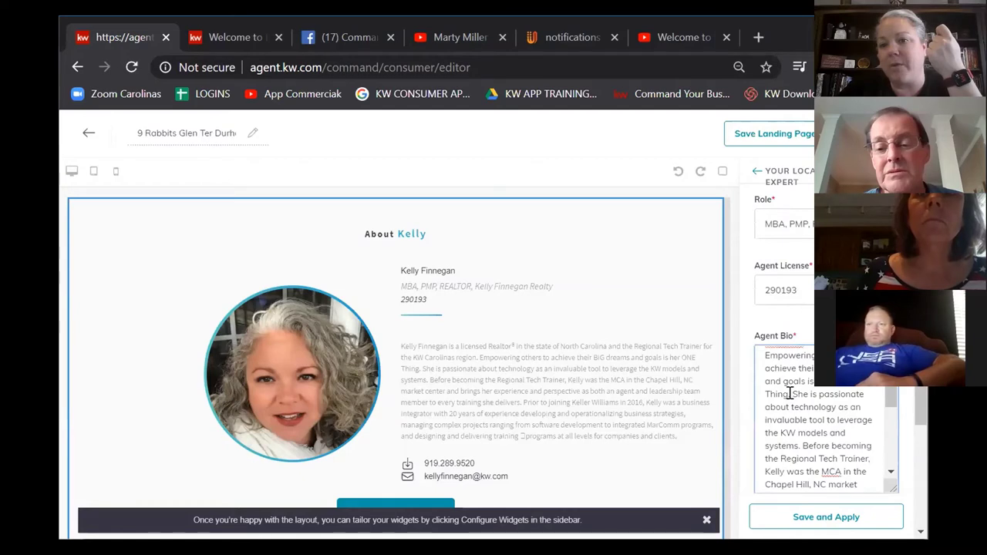
left_click_drag(791, 393, 817, 539)
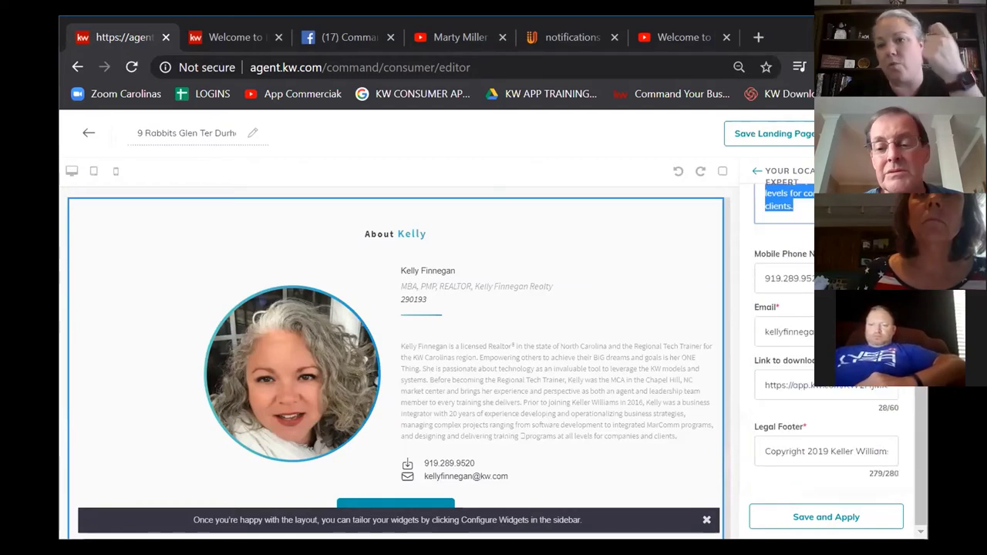
key("BackSpace")
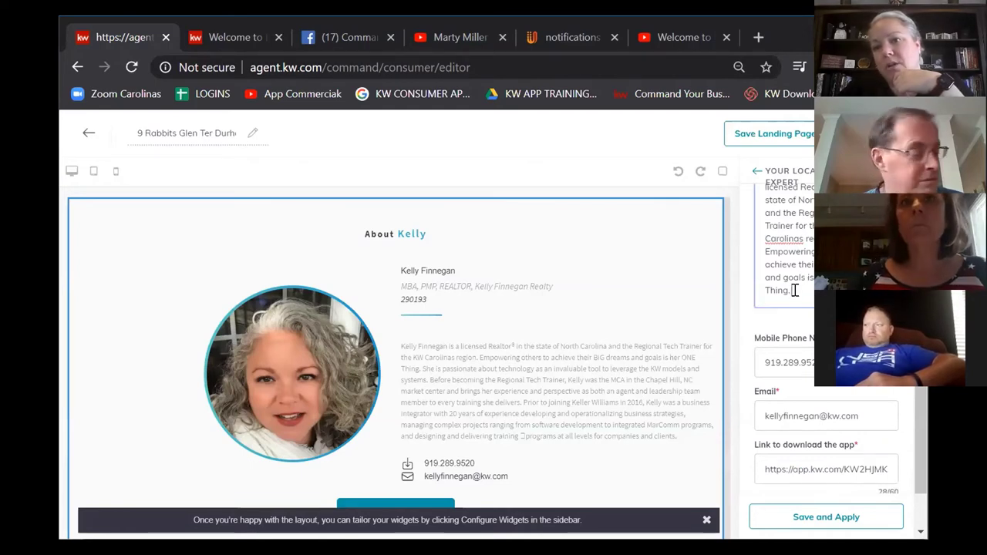
left_click(849, 521)
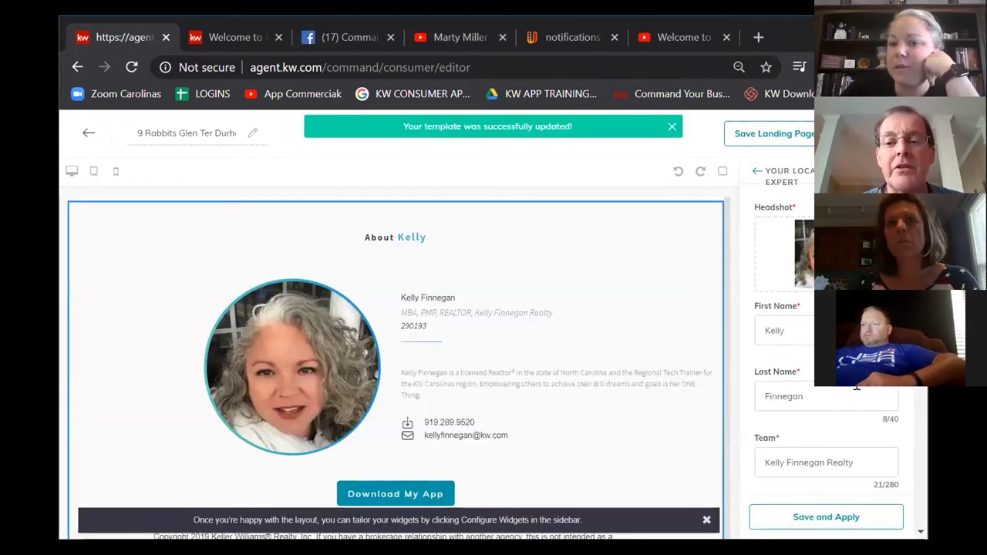
Step: Review the app download link value unchanged, then bring the lead form widget into view
scroll(809, 432, "down", 2)
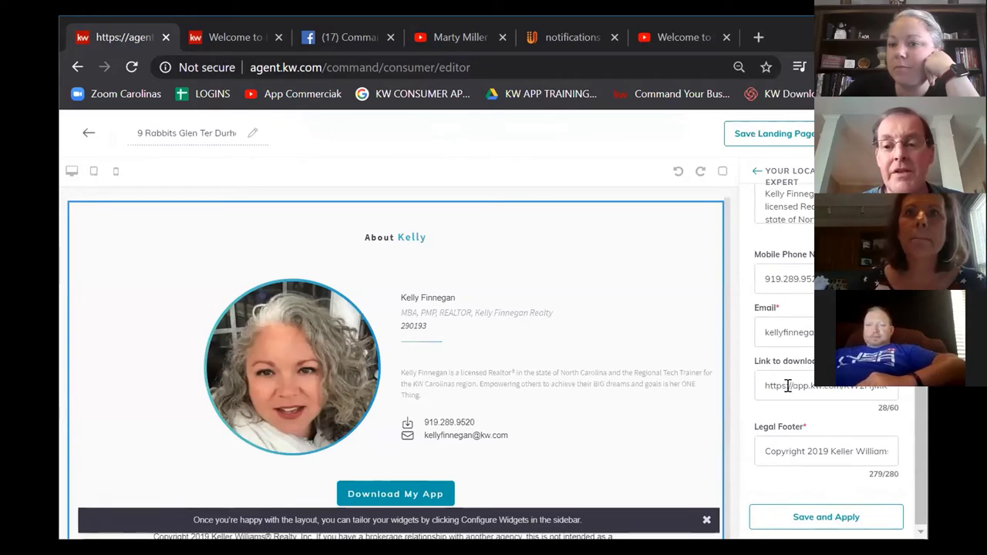
left_click(886, 393)
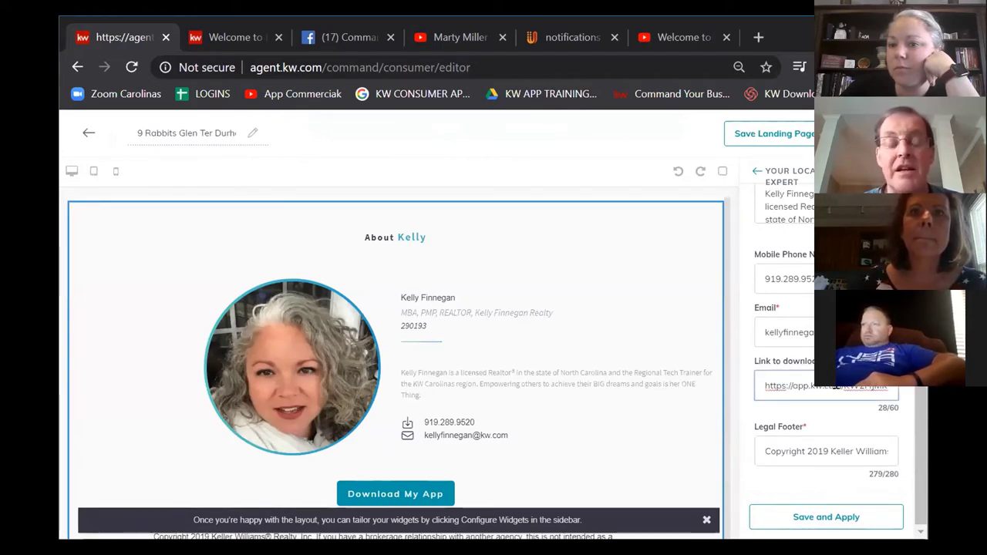
left_click_drag(839, 387, 907, 388)
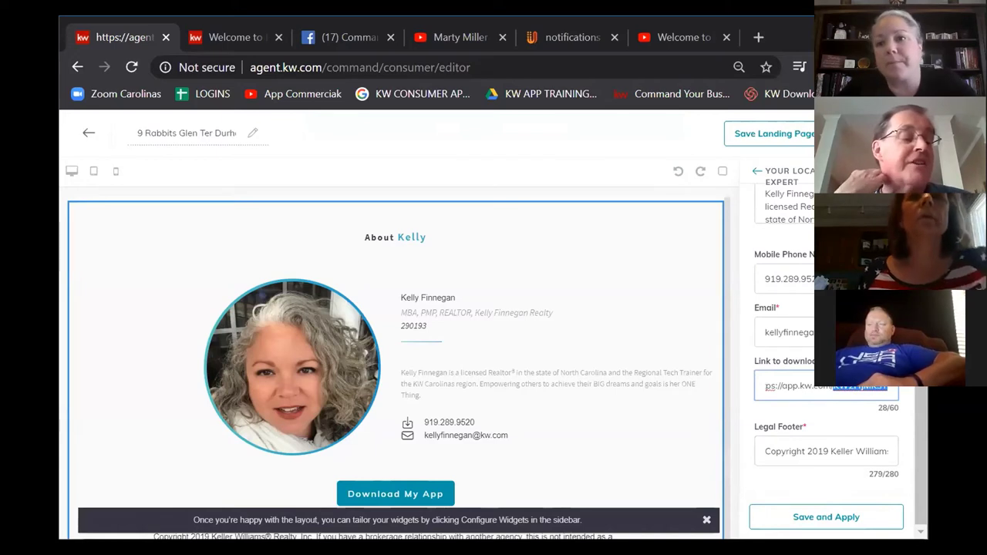
left_click(811, 387)
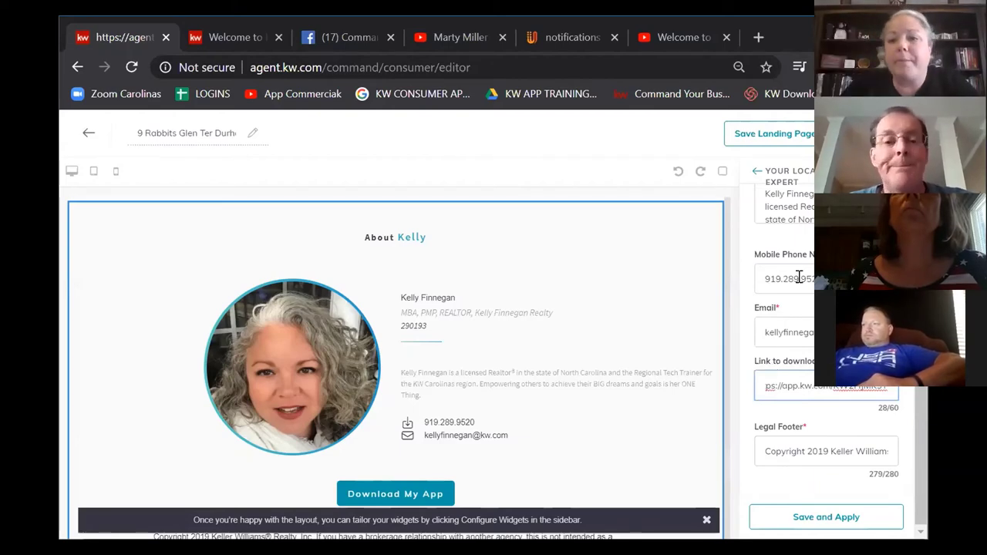
scroll(572, 447, "down", 5)
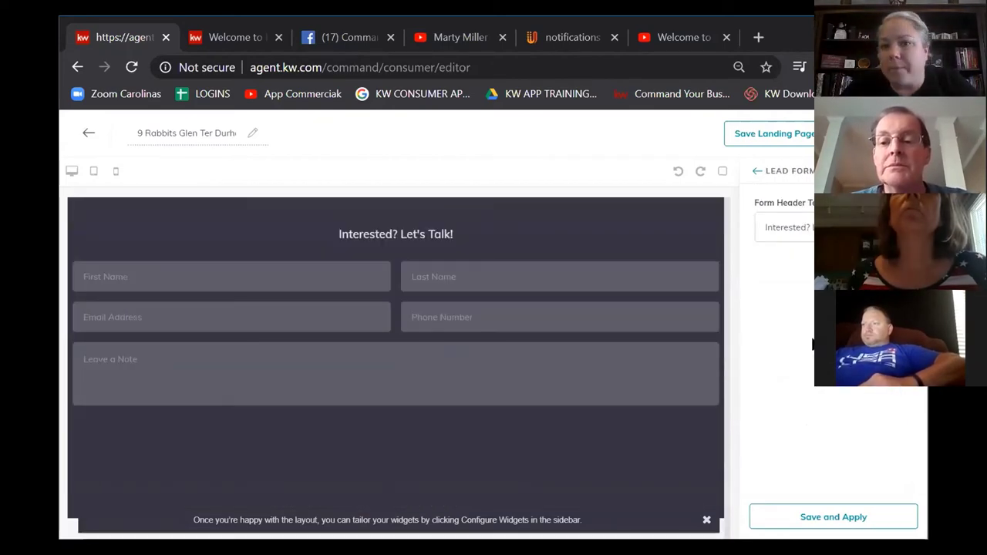
Step: Confirm the Form Header Text reads 'Interested? Let's Talk!' unchanged and apply the Lead Form settings
left_click(848, 228)
left_click_drag(848, 227, 755, 226)
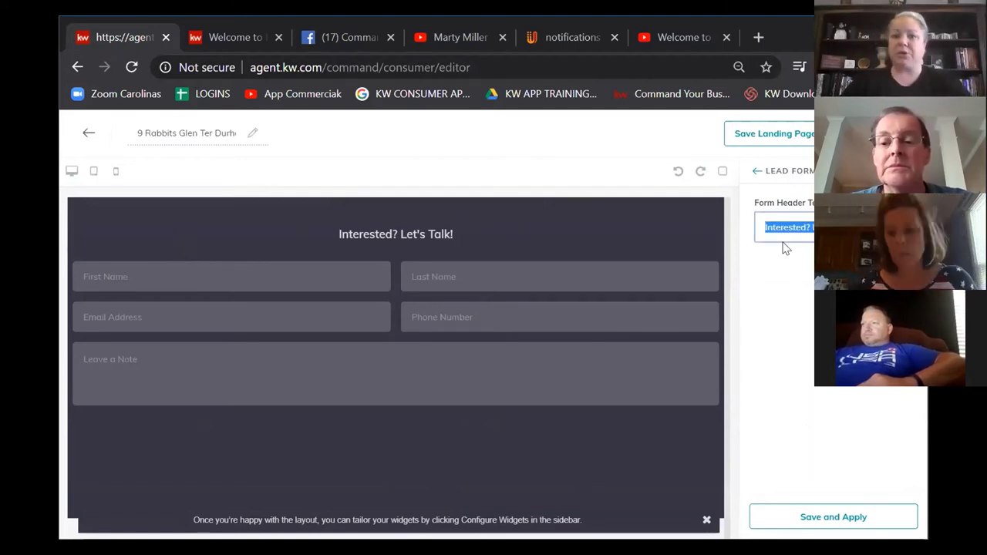
left_click(784, 247)
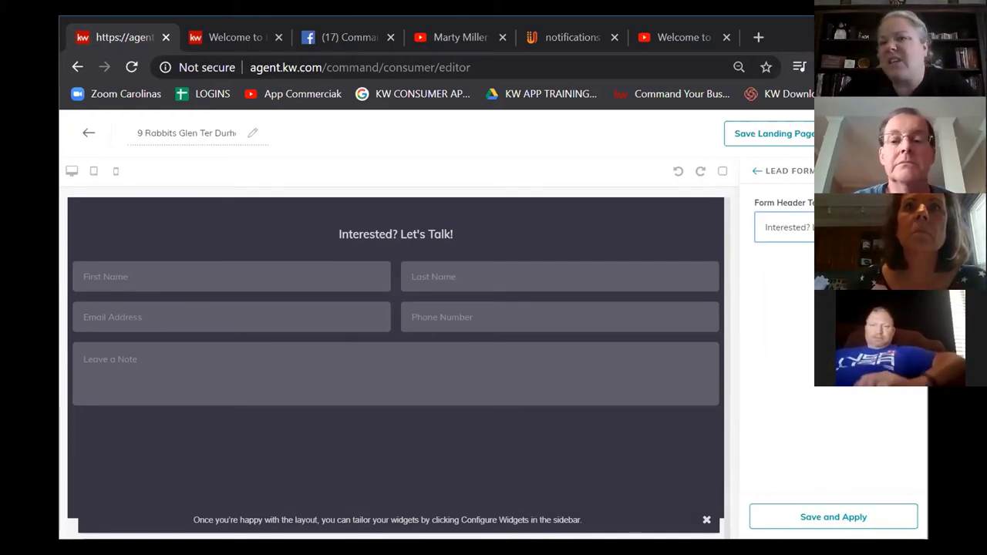
left_click(823, 524)
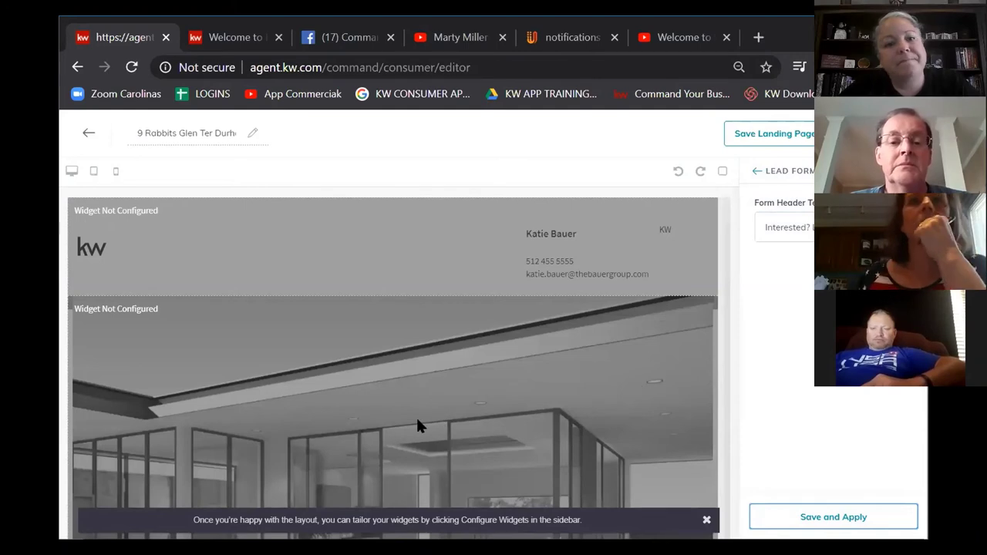
Step: Close the layout tip banner, then save the landing page and confirm 'Yes, save it' as draft
left_click(706, 521)
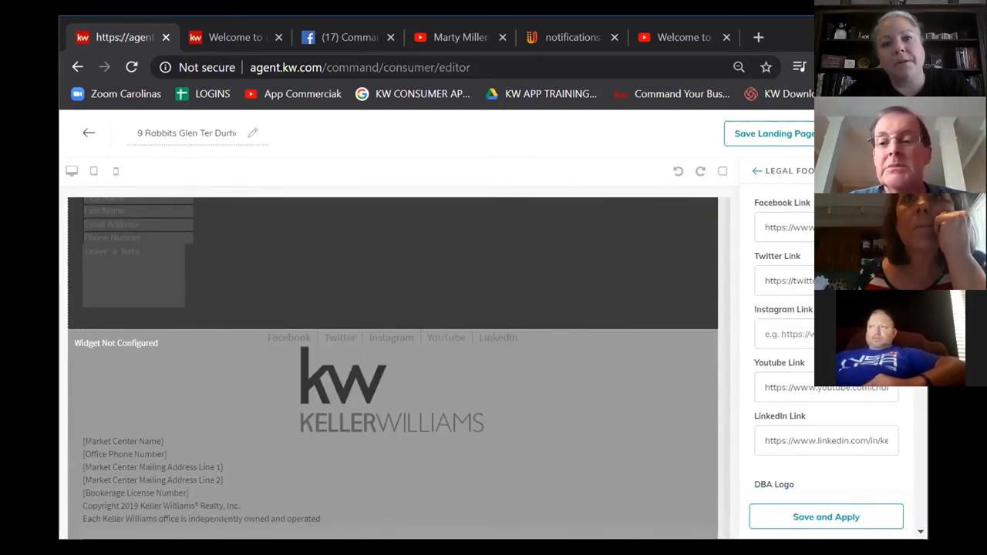
left_click(768, 136)
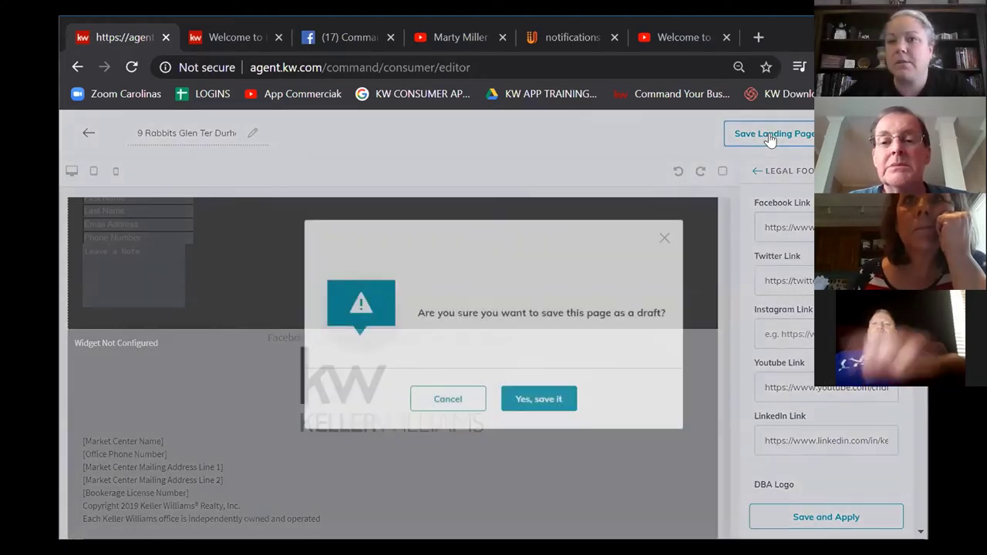
left_click(545, 396)
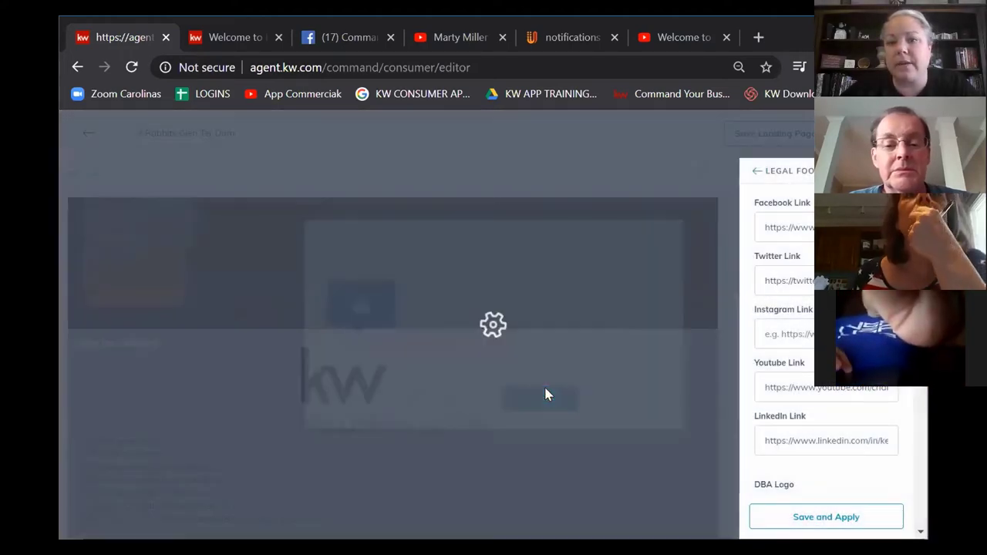
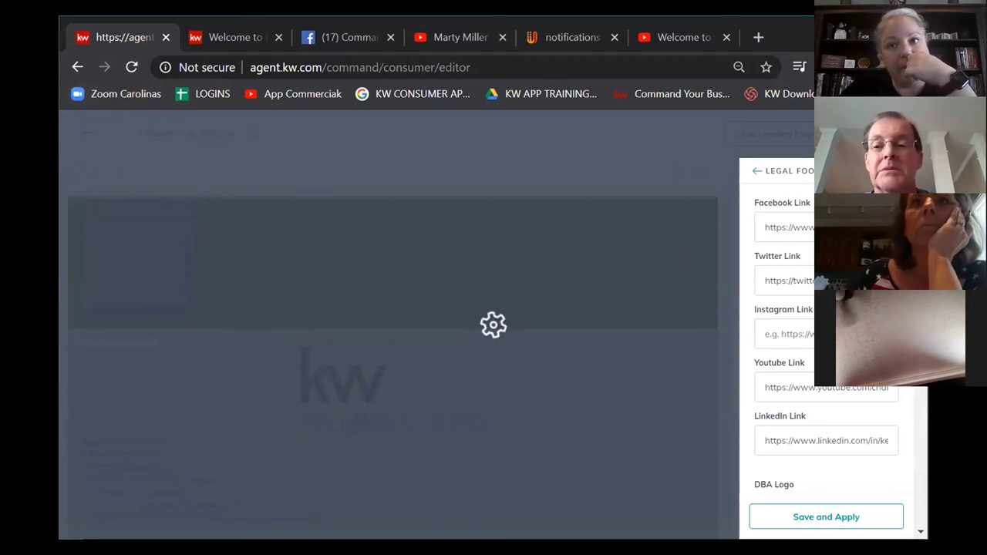
Step: Open agent.kw.com in a new private tab and bring up the Consumer landing pages list
key("ctrl+t")
type("agent.kw.com")
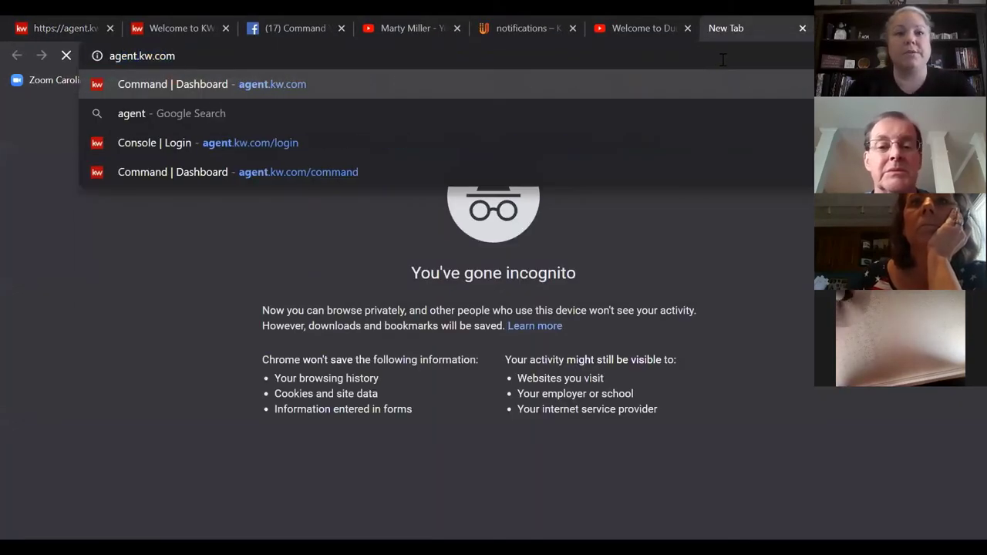
key("Return")
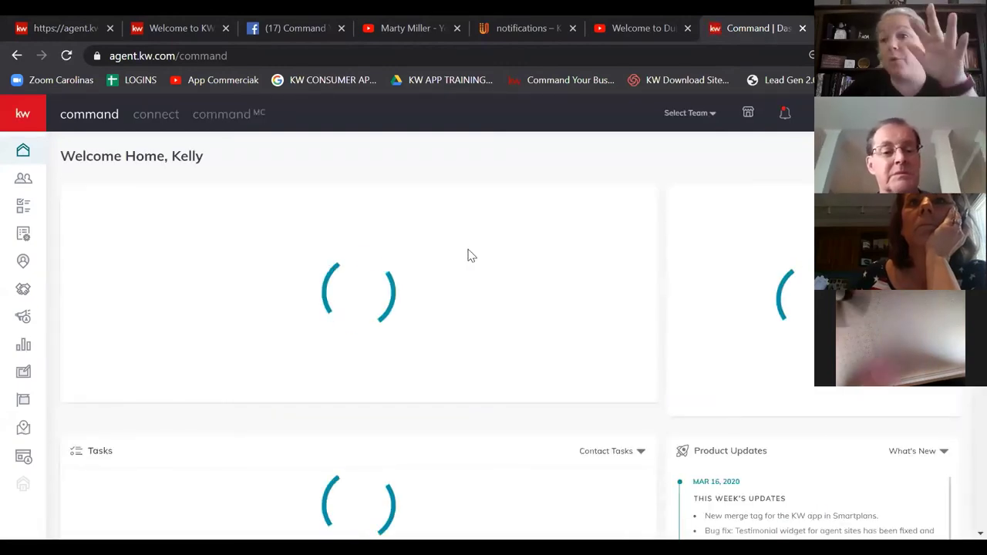
left_click(21, 455)
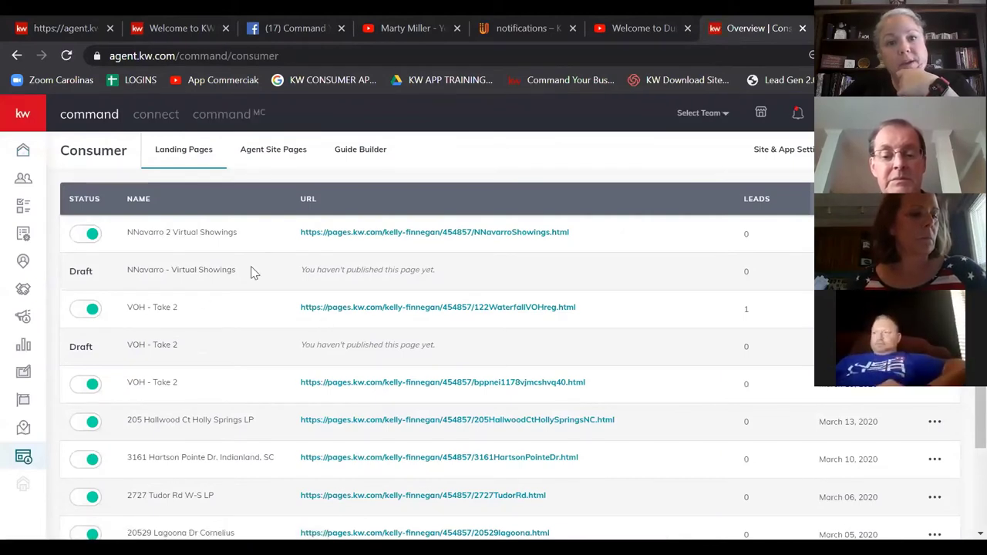
key("ctrl+Tab")
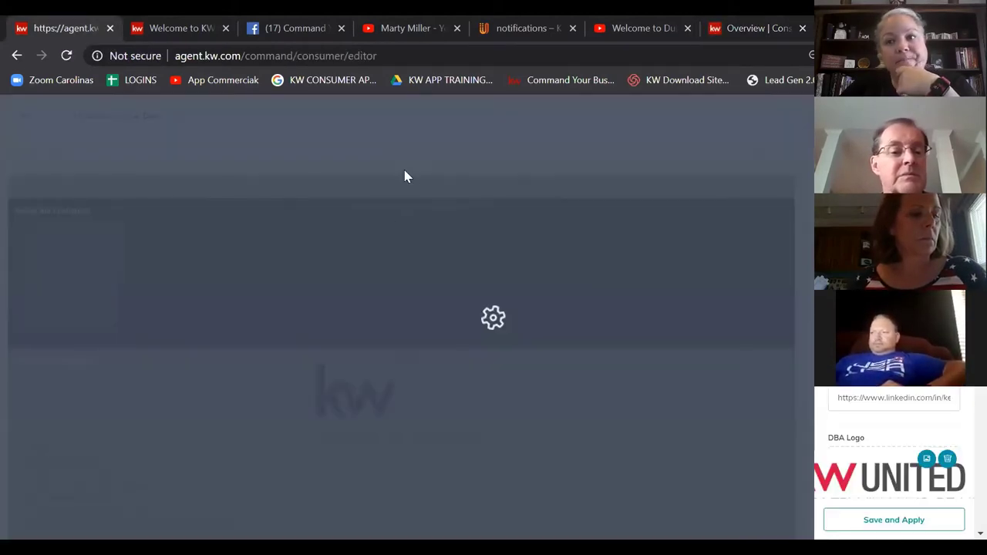
key("ctrl+shift+Tab")
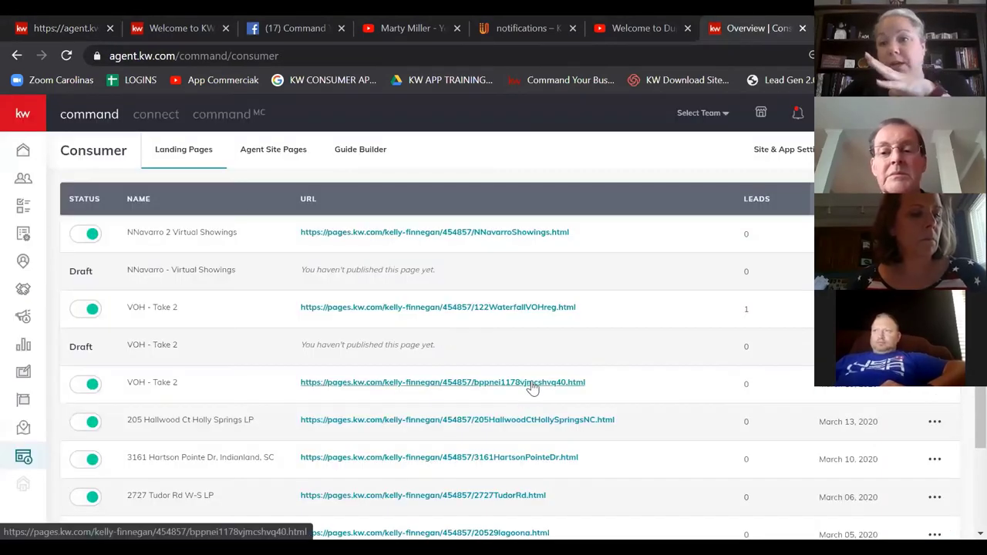
scroll(420, 416, "down", 1)
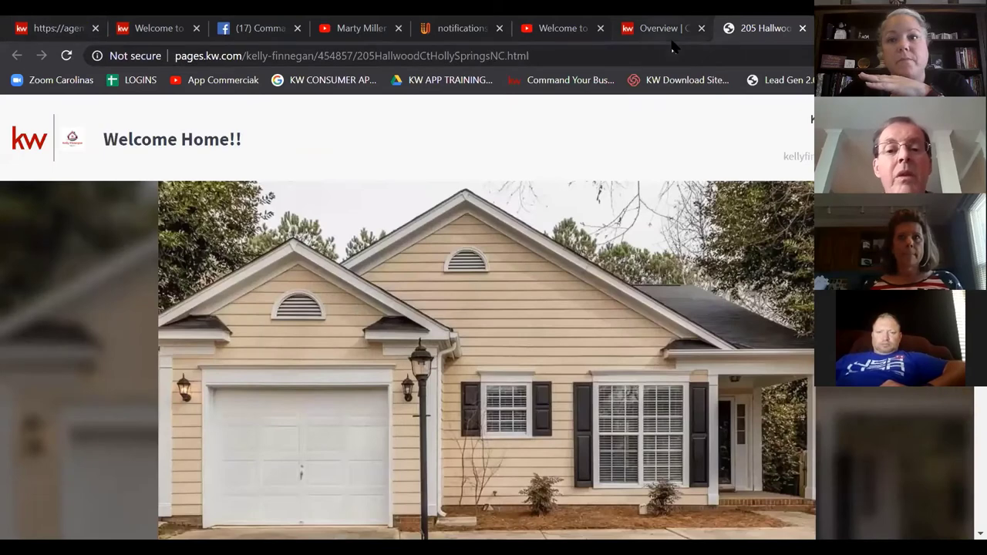
left_click(668, 29)
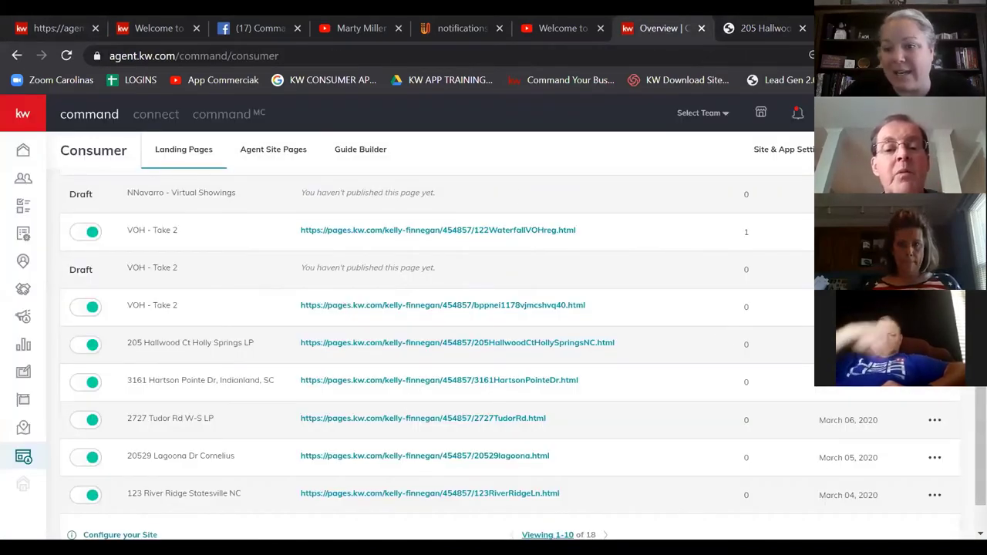
scroll(54, 428, "up", 1)
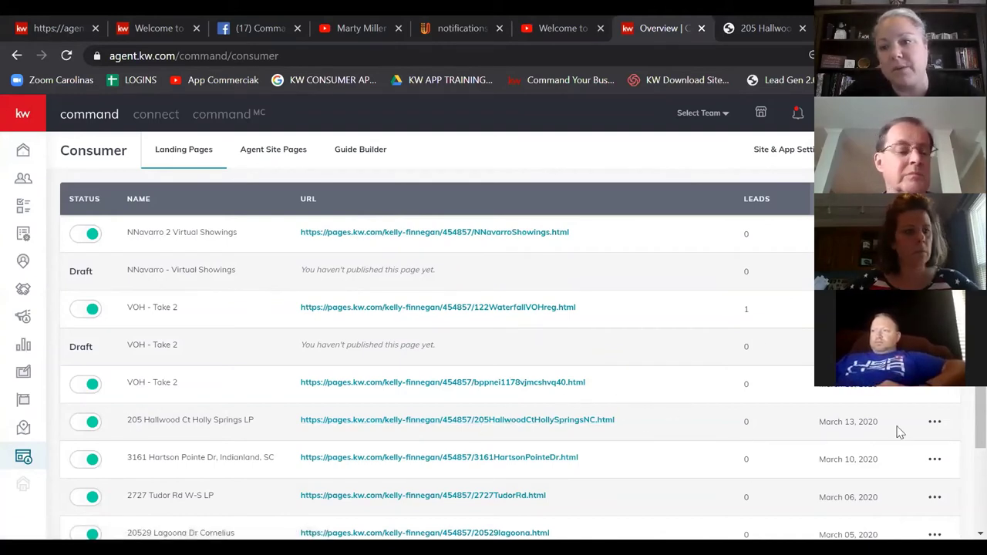
left_click(851, 374)
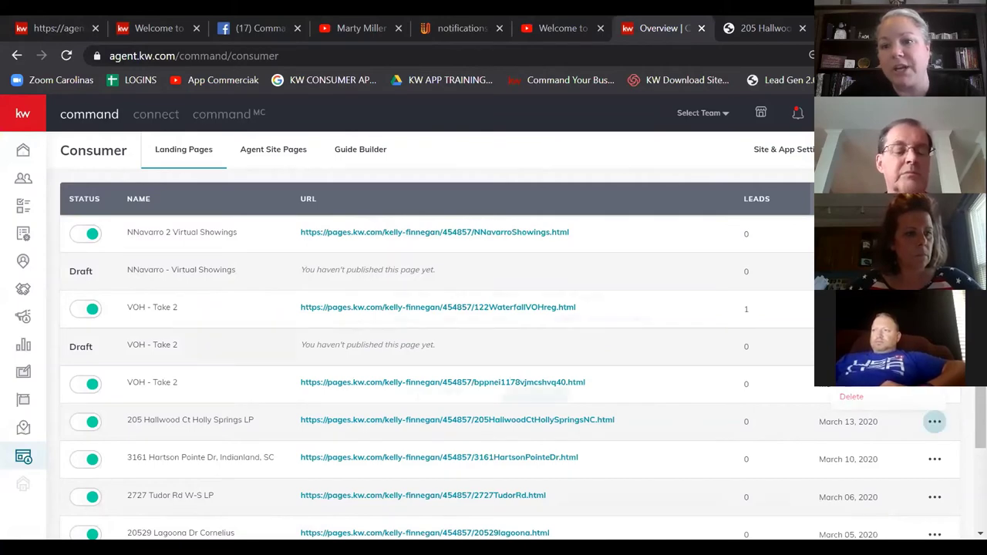
left_click_drag(488, 295, 642, 306)
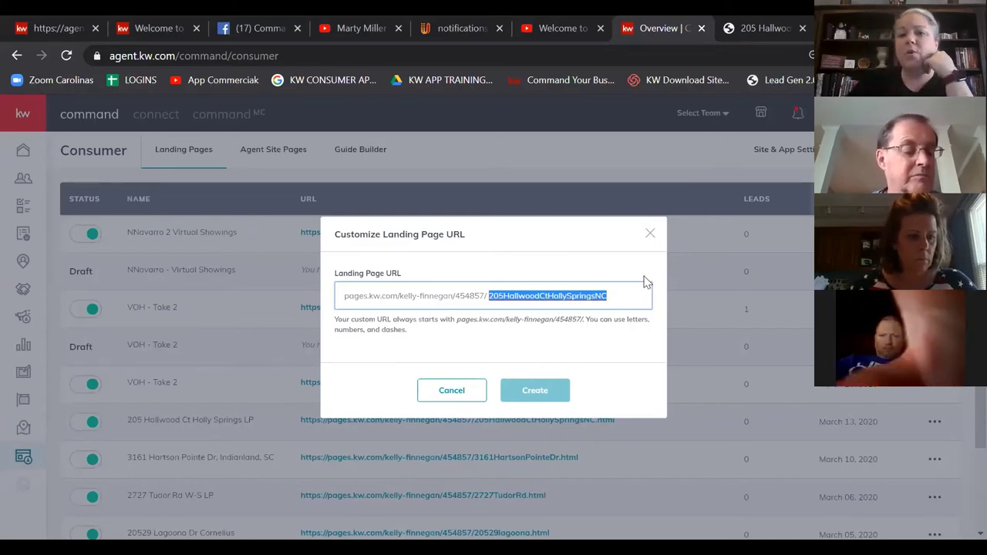
left_click(650, 235)
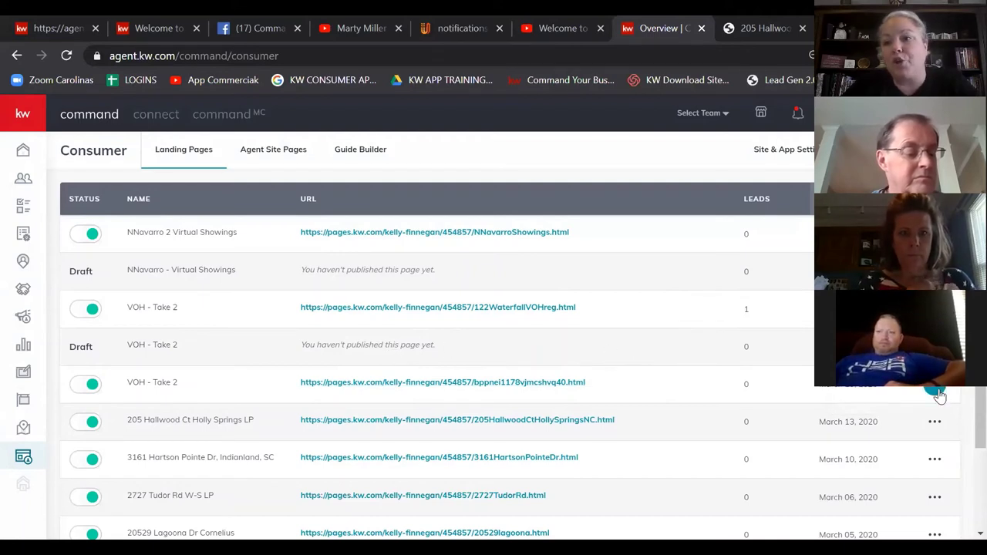
Step: Look at the actions menu for the VOH - Take 2 page, then dismiss it
left_click(938, 394)
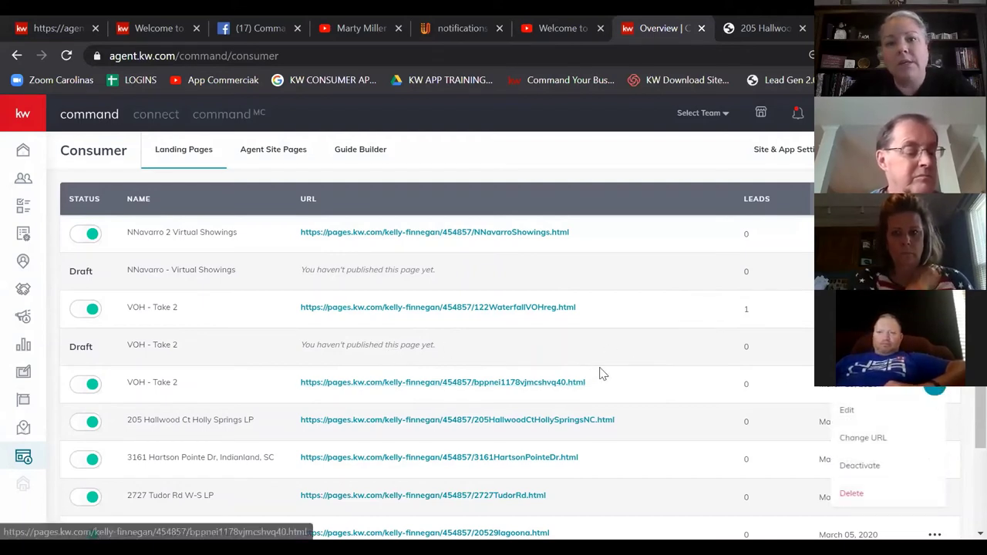
scroll(599, 373, "down", 1)
scroll(562, 264, "up", 1)
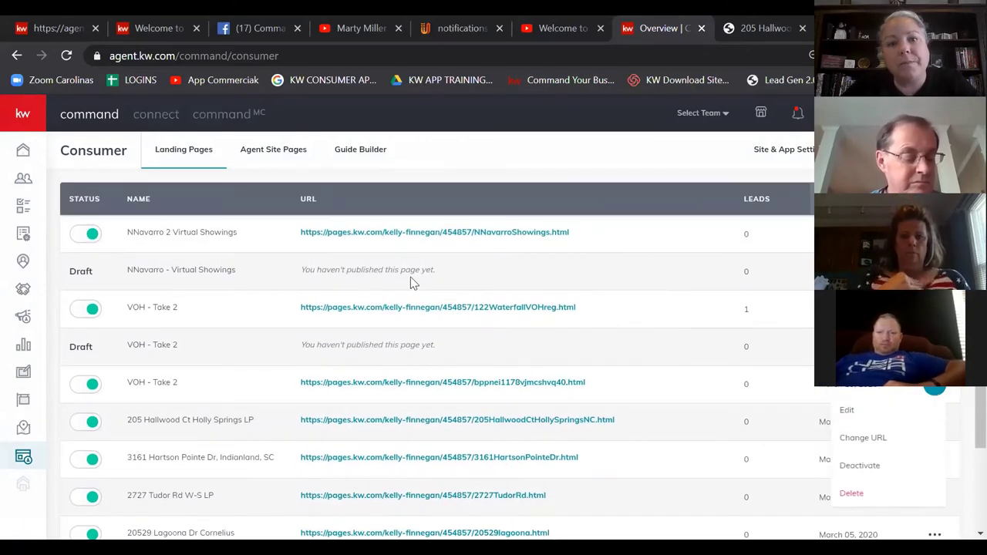
key("Escape")
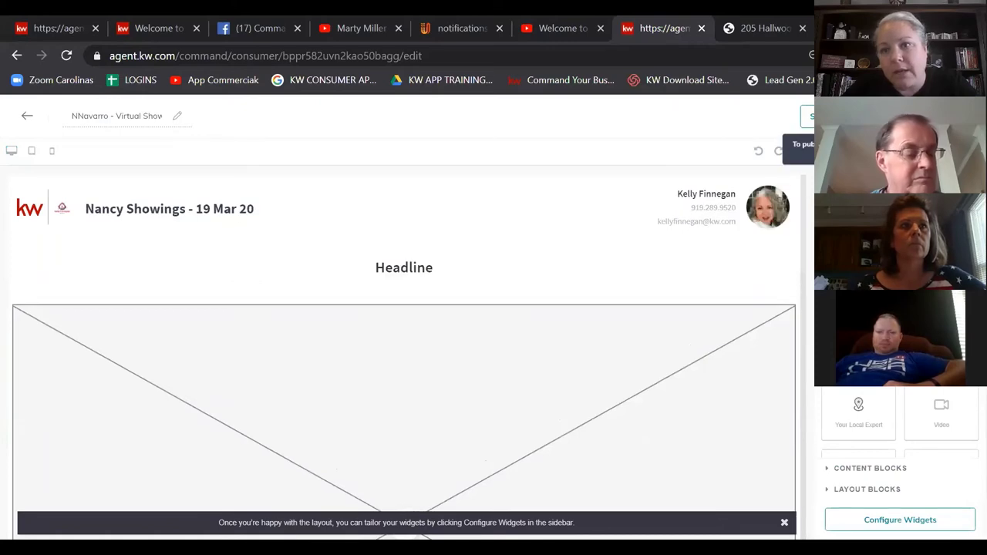
Step: Leave the draft editor without saving and deactivate NNavarro 2 Virtual Showings
left_click(27, 119)
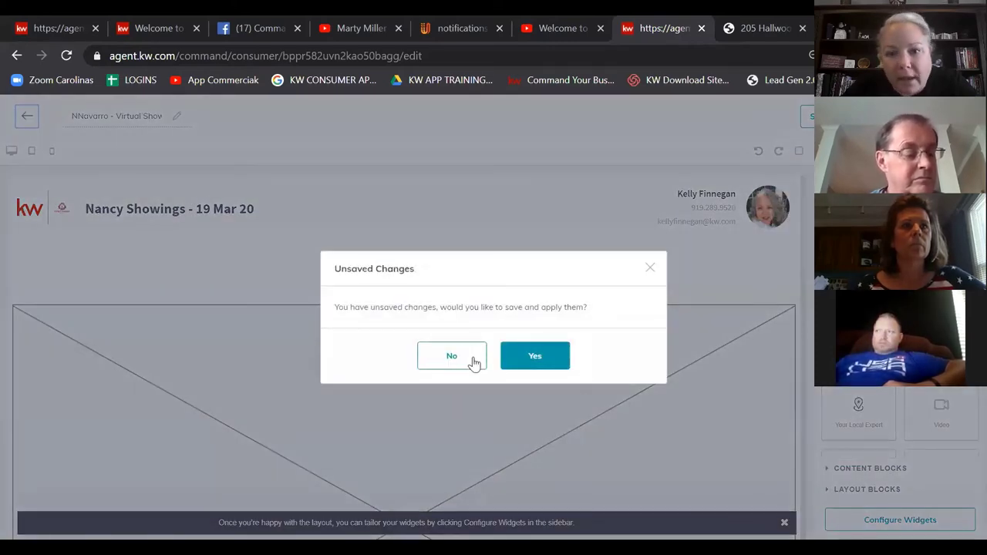
left_click(466, 362)
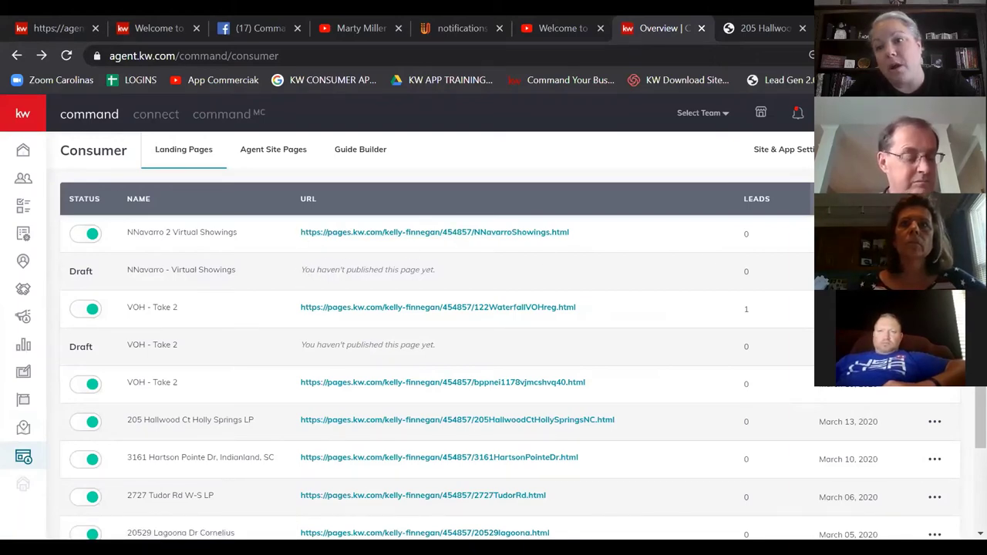
left_click(92, 233)
left_click(532, 360)
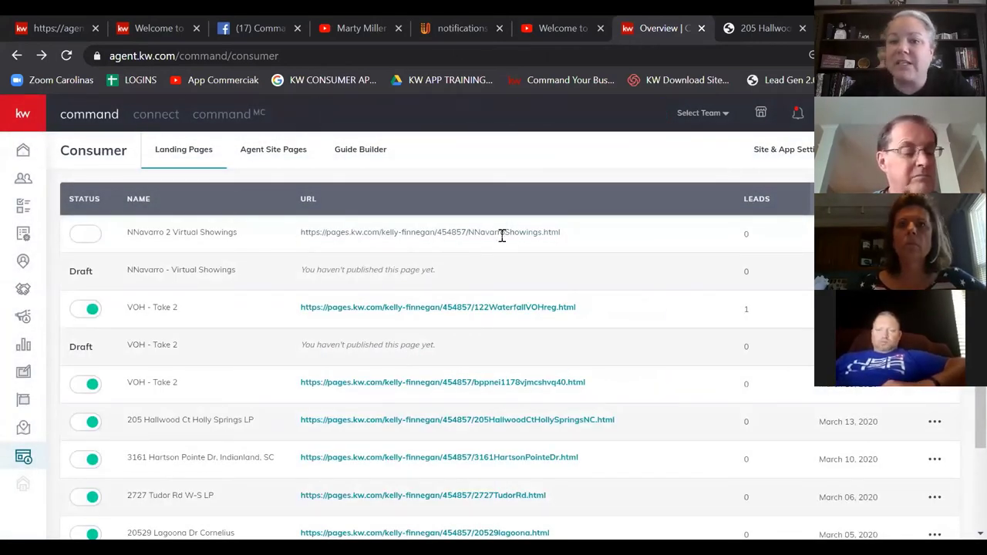
mouse_move(492, 233)
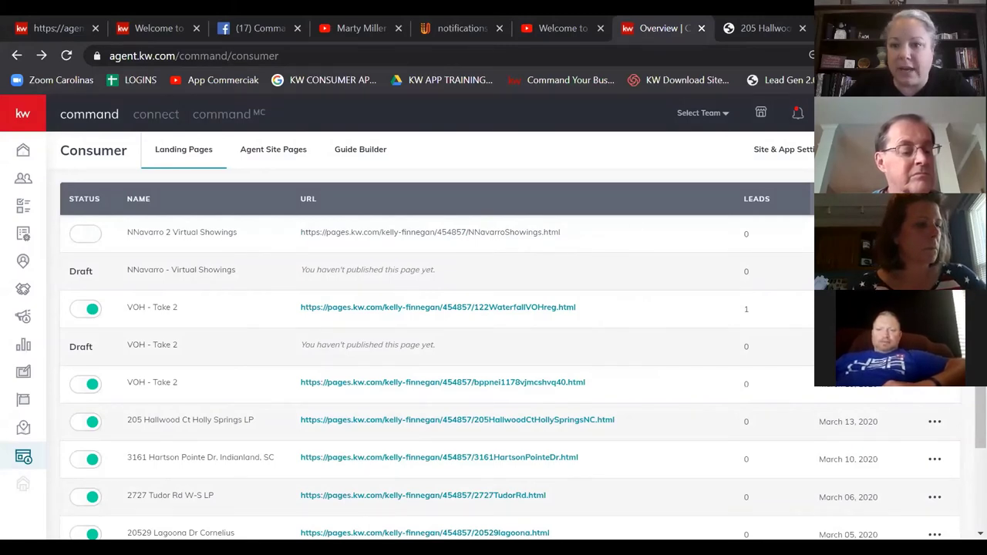
left_click(85, 233)
left_click(532, 361)
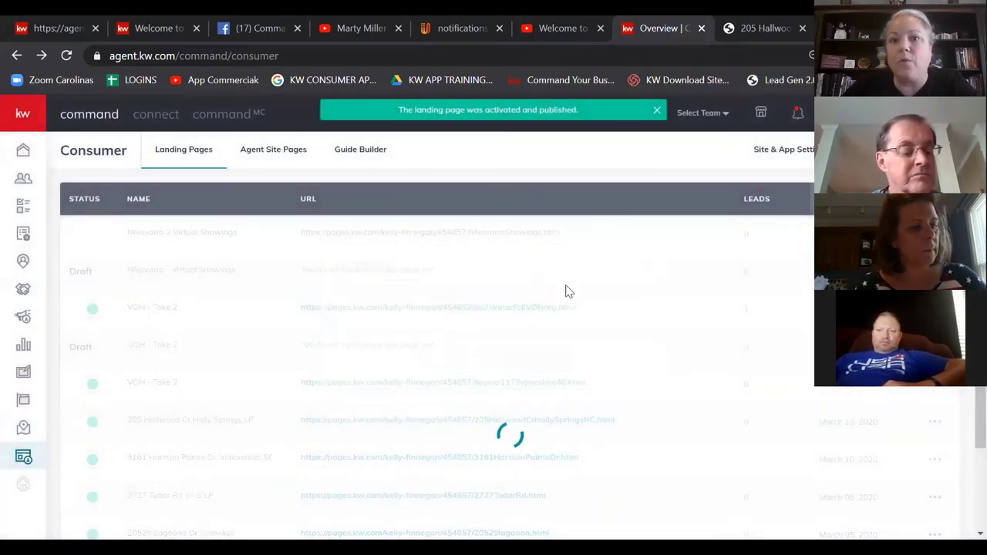
scroll(564, 291, "down", 1)
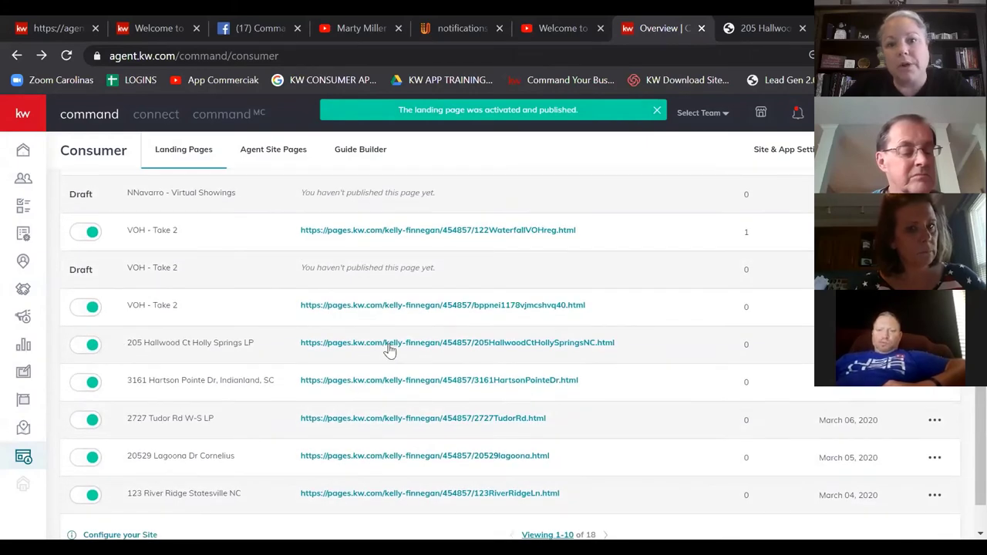
left_click(436, 346)
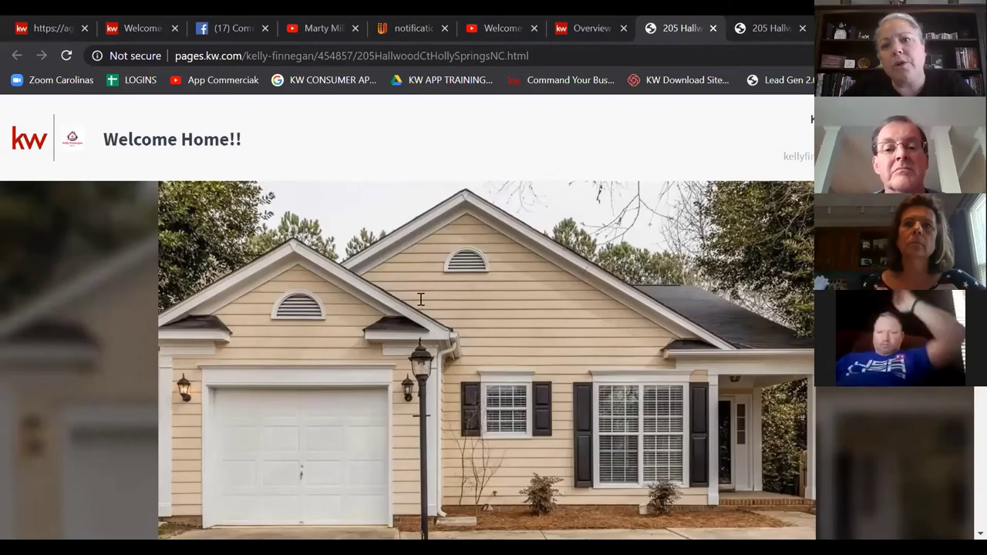
scroll(429, 325, "down", 10)
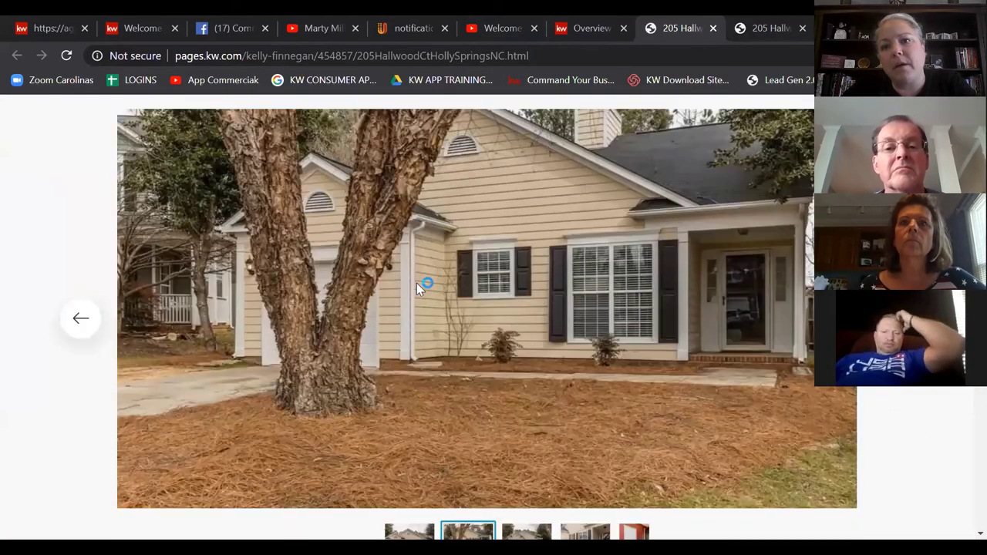
scroll(416, 289, "down", 15)
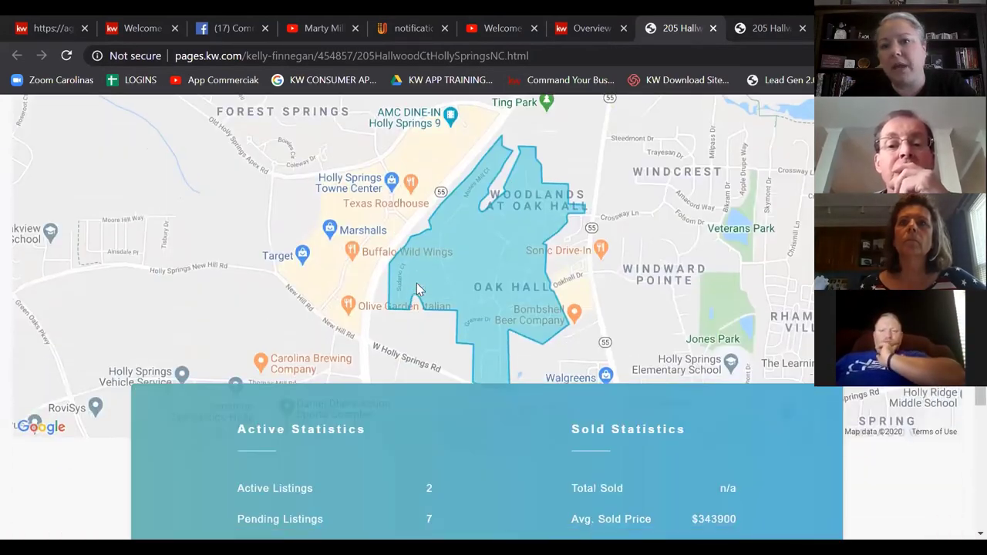
scroll(416, 289, "down", 15)
scroll(417, 283, "up", 5)
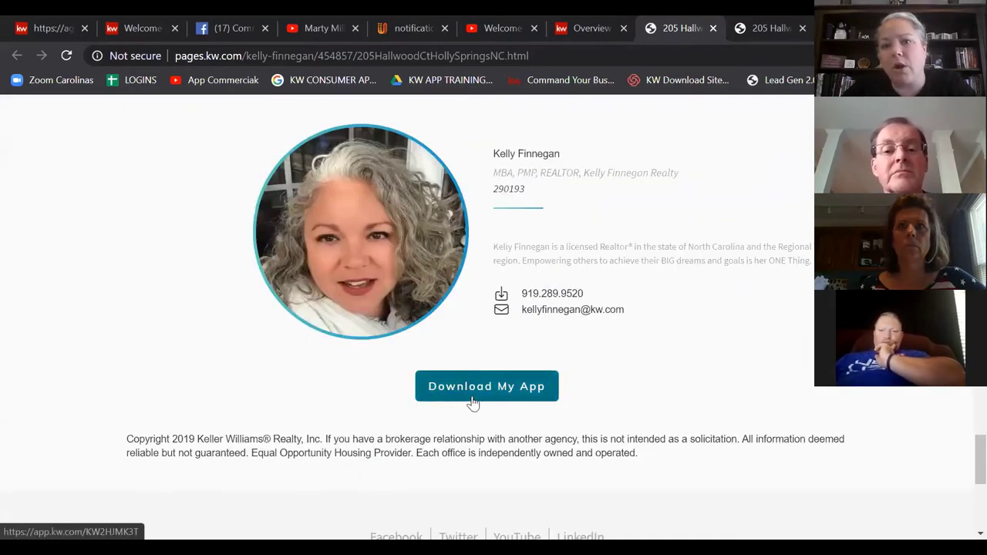
left_click(471, 401)
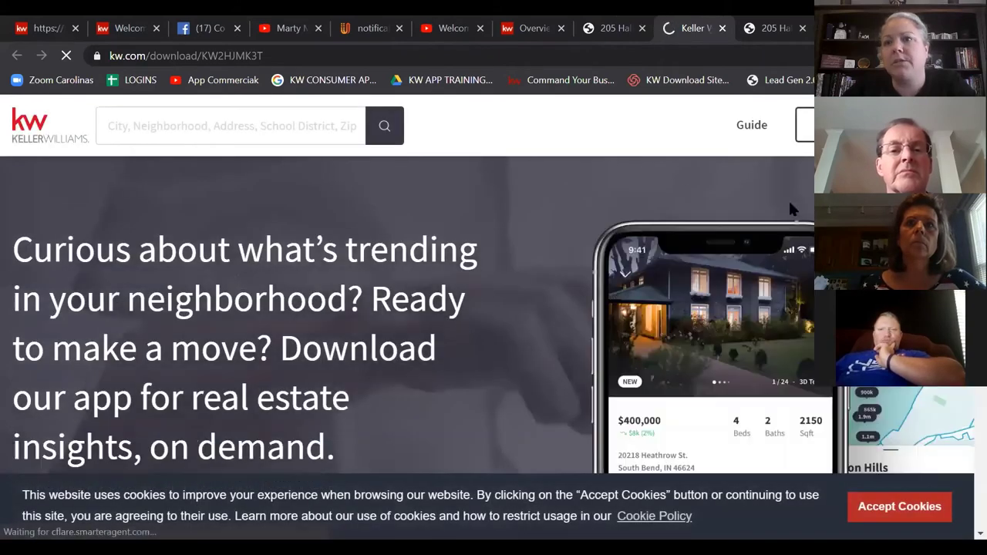
scroll(528, 282, "down", 6)
scroll(119, 243, "up", 2)
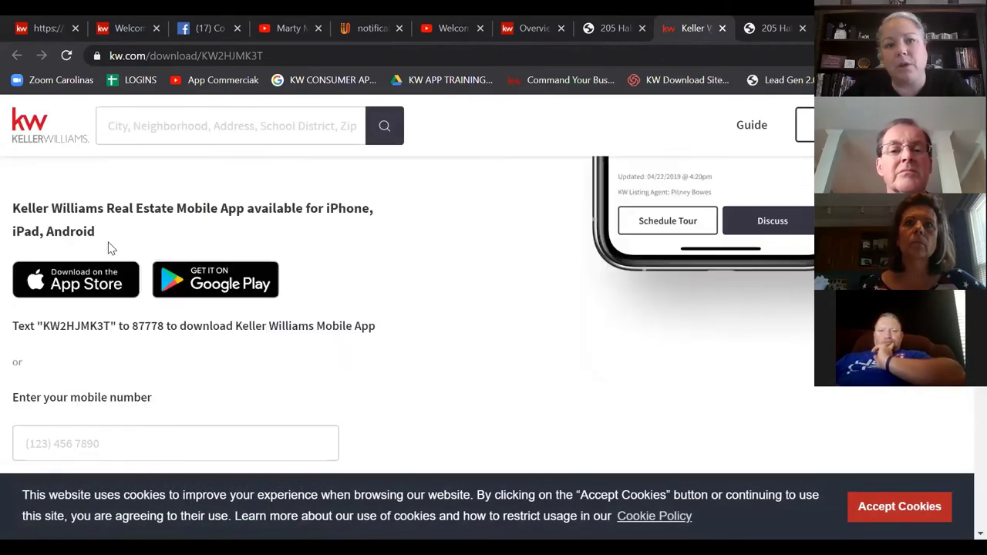
scroll(82, 286, "up", 4)
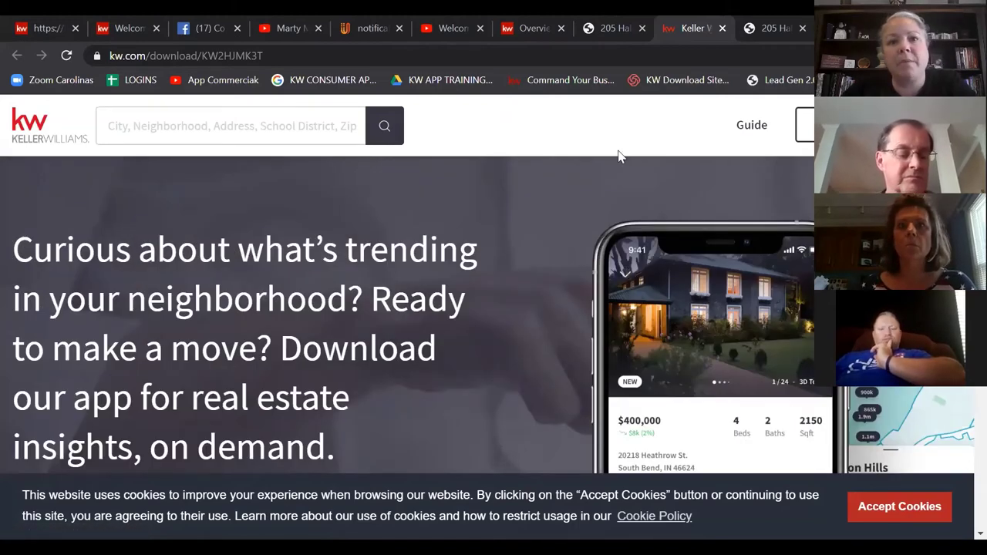
key("ctrl+2")
left_click(656, 37)
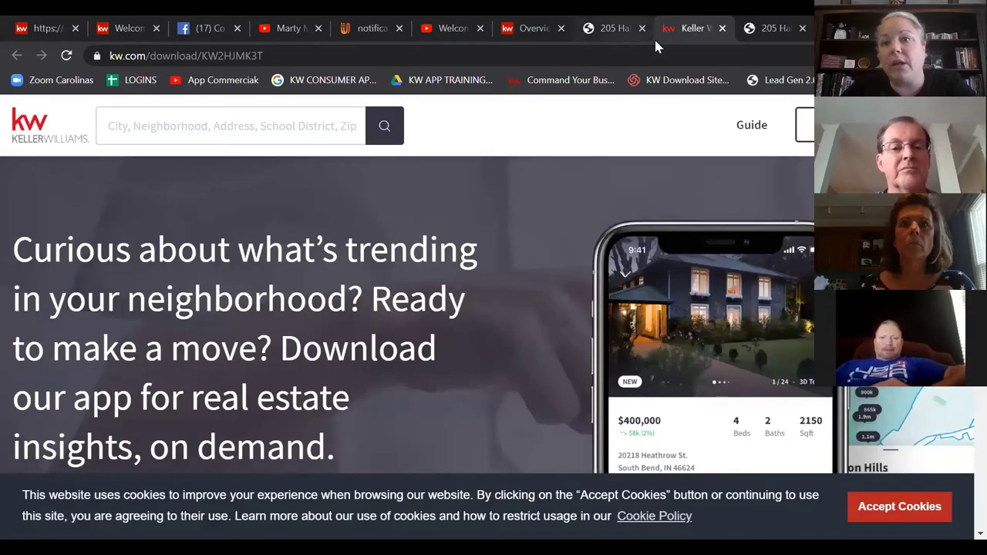
key("alt+s")
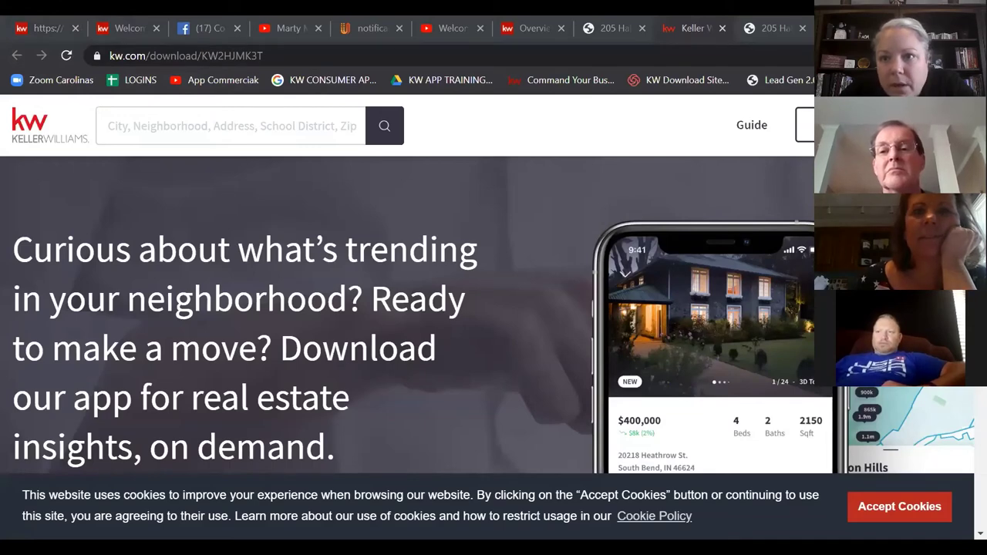
key("ctrl+shift+Tab")
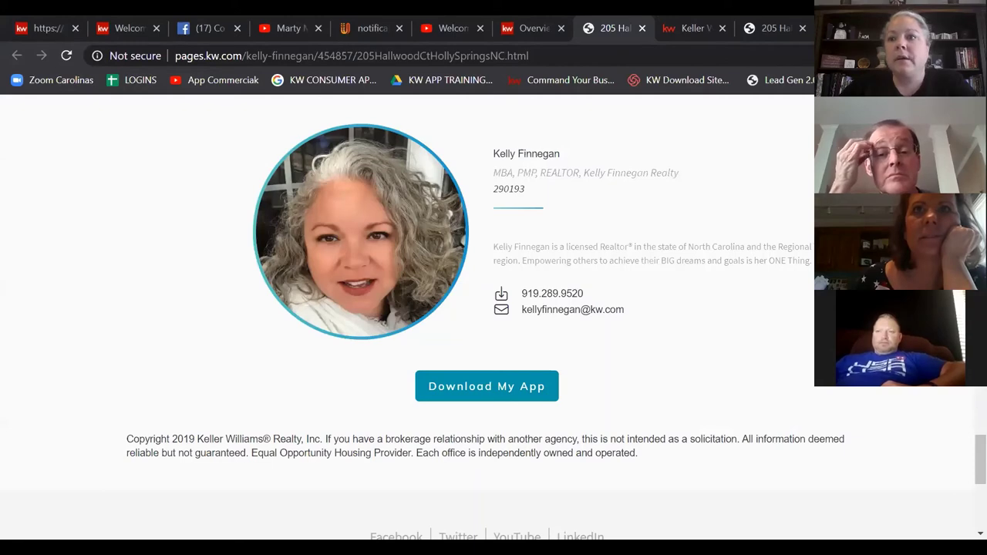
Step: Scroll the live Hallwood Ct page, select its address ending, and return to the editor tab
scroll(308, 293, "up", 15)
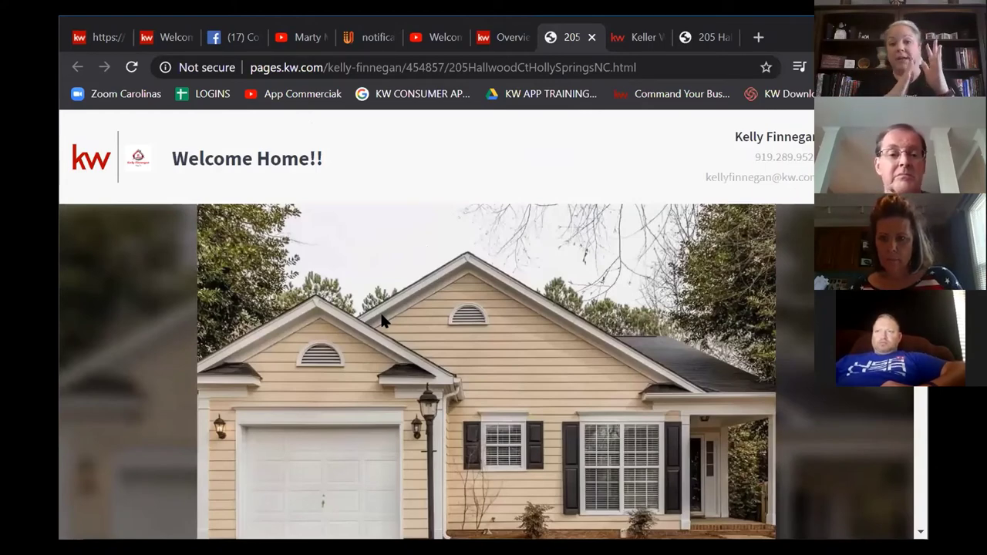
scroll(443, 238, "down", 10)
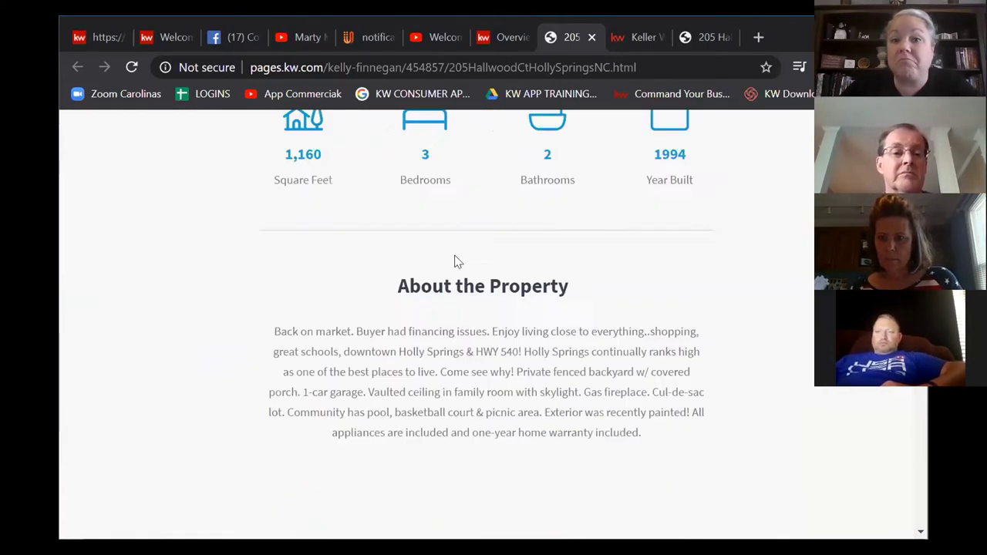
scroll(470, 298, "down", 5)
scroll(493, 316, "up", 15)
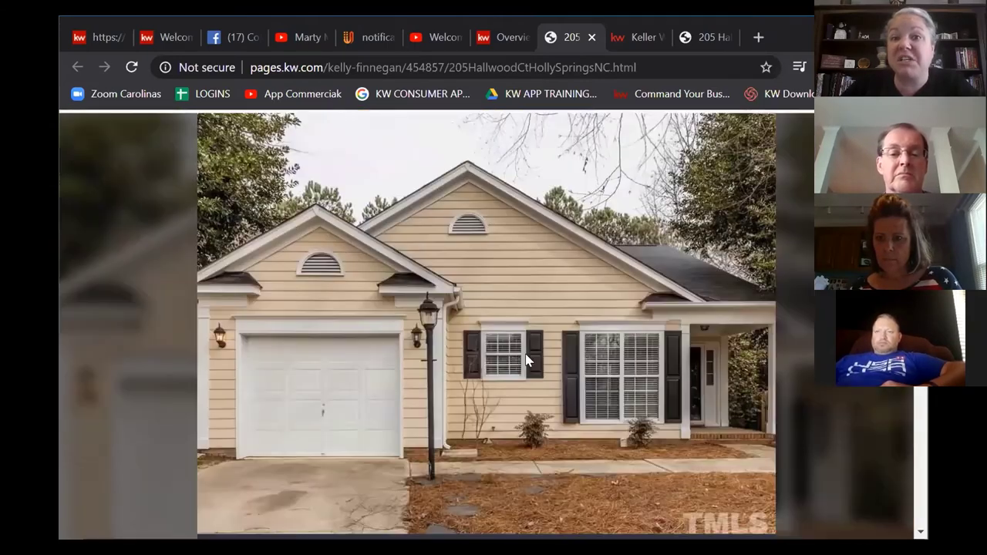
scroll(526, 360, "up", 1)
left_click_drag(635, 67, 191, 60)
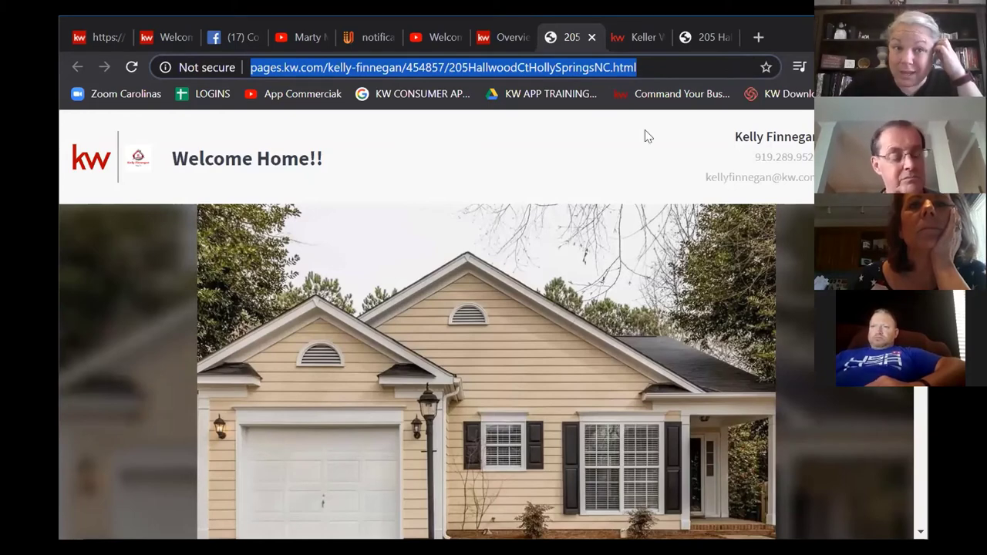
key("ctrl+1")
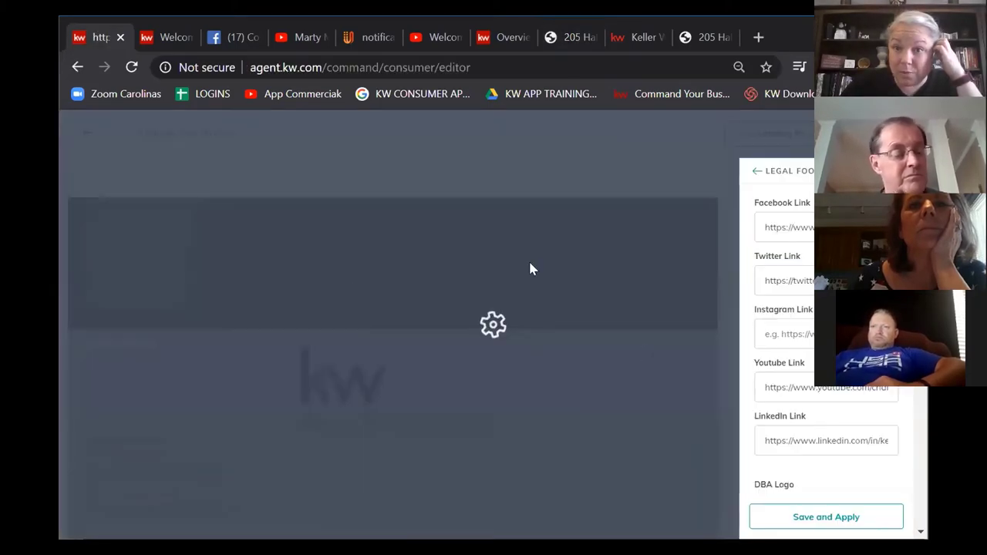
Step: Back out of the Legal Footer panel and show the Consumer > Landing Pages list
left_click(755, 173)
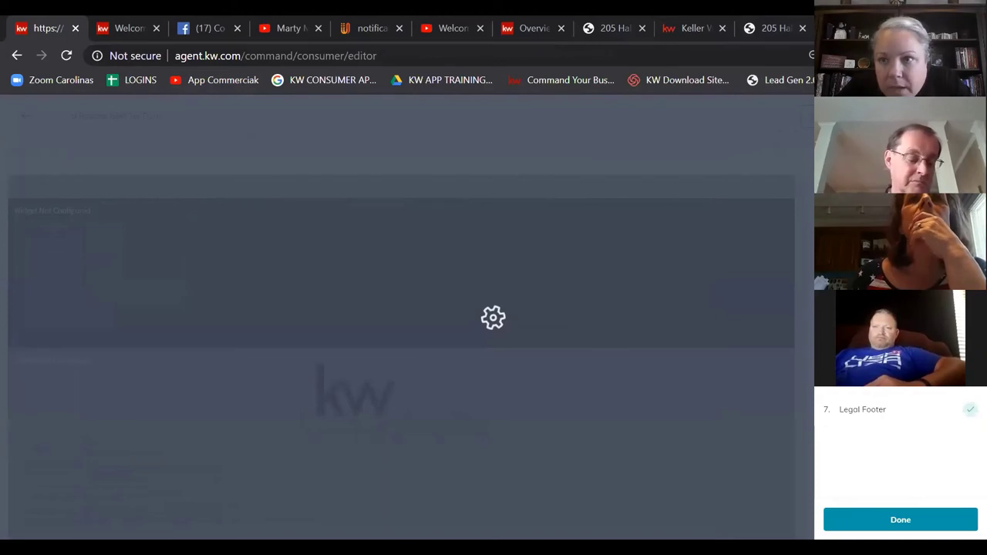
left_click(510, 28)
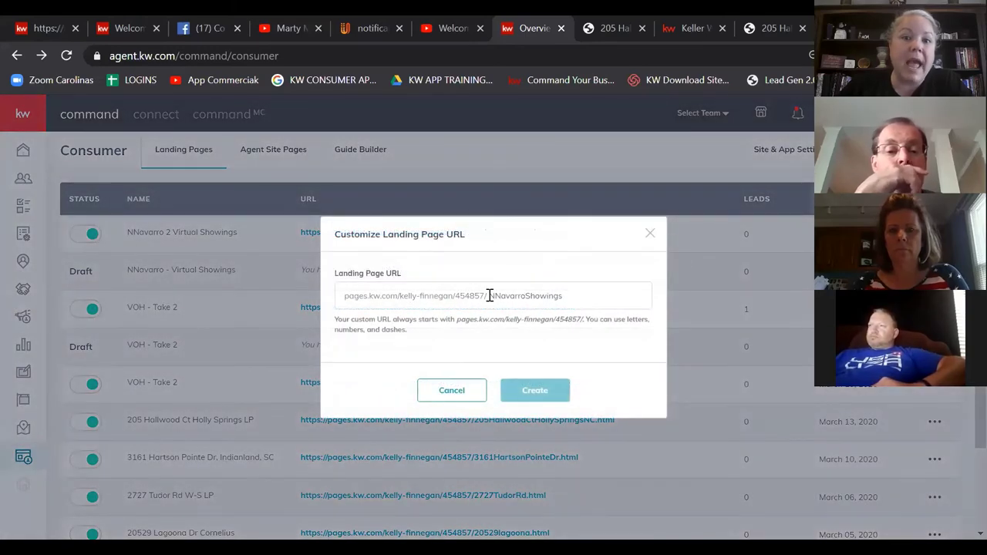
left_click_drag(489, 295, 667, 299)
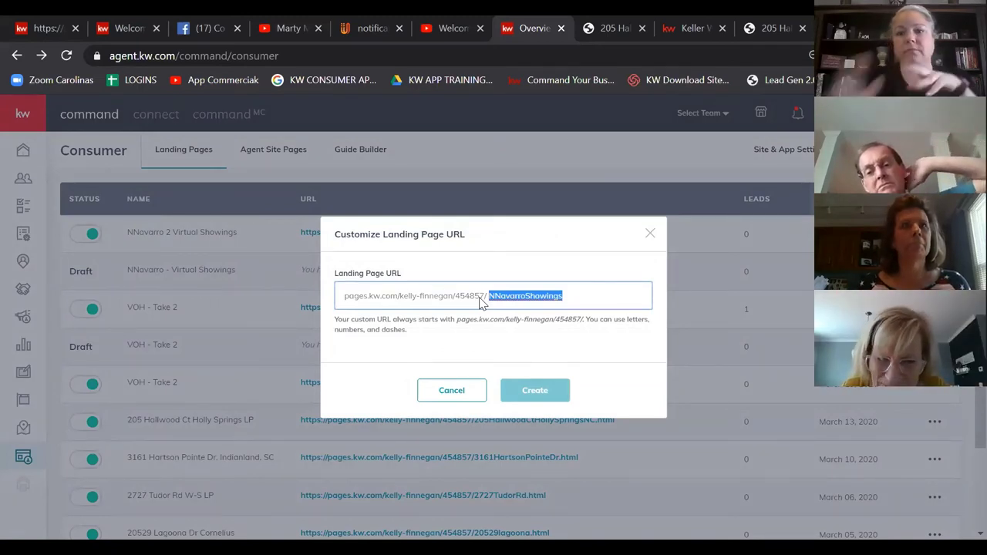
Step: Remove the first landing page's custom URL, leaving a random address
left_click(650, 233)
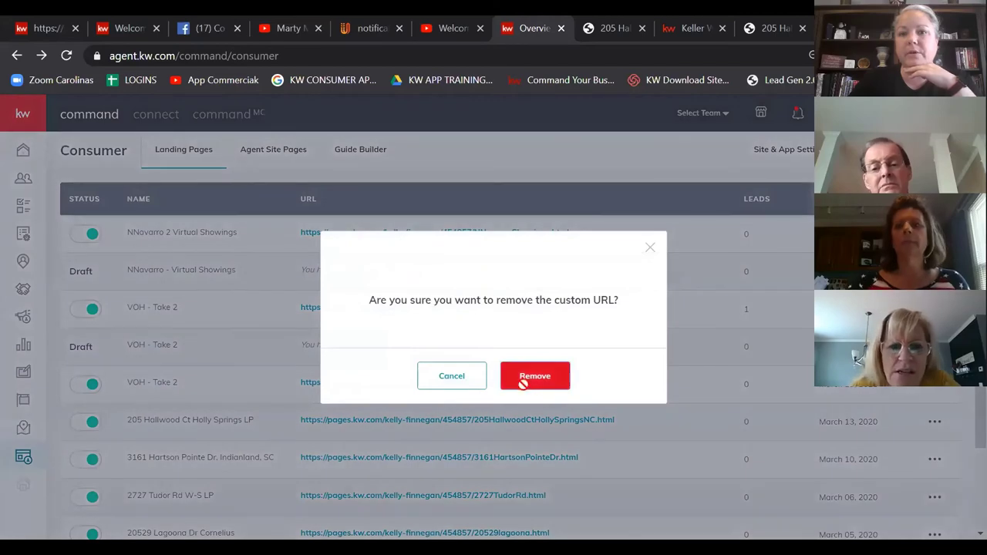
left_click(525, 378)
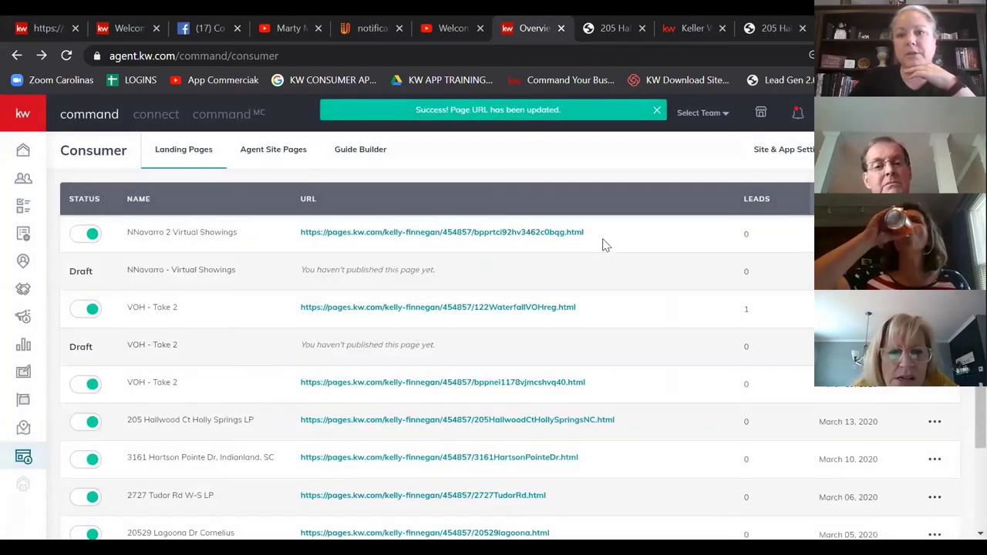
left_click_drag(595, 235, 302, 237)
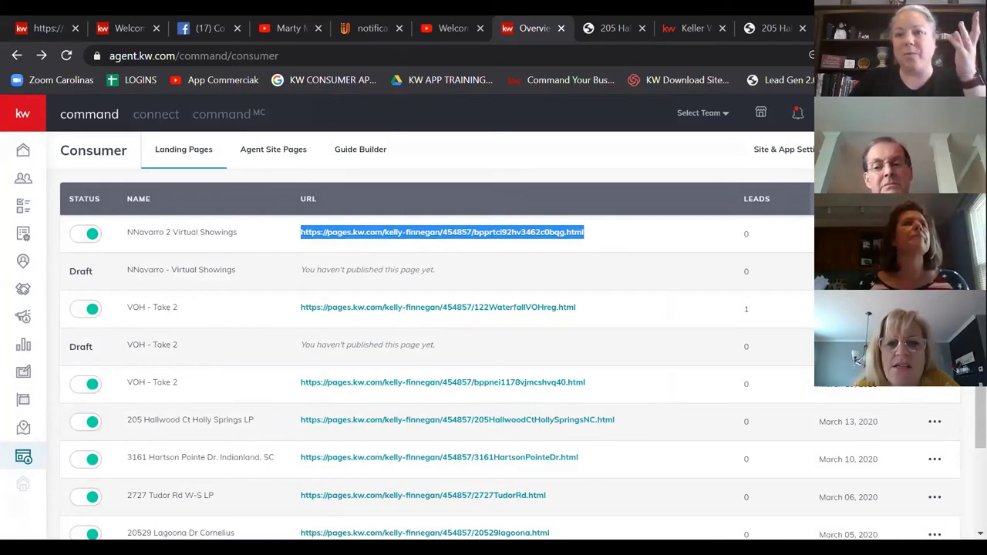
Step: Recreate the custom URL with the NNavarroShowings slug
left_click(462, 232)
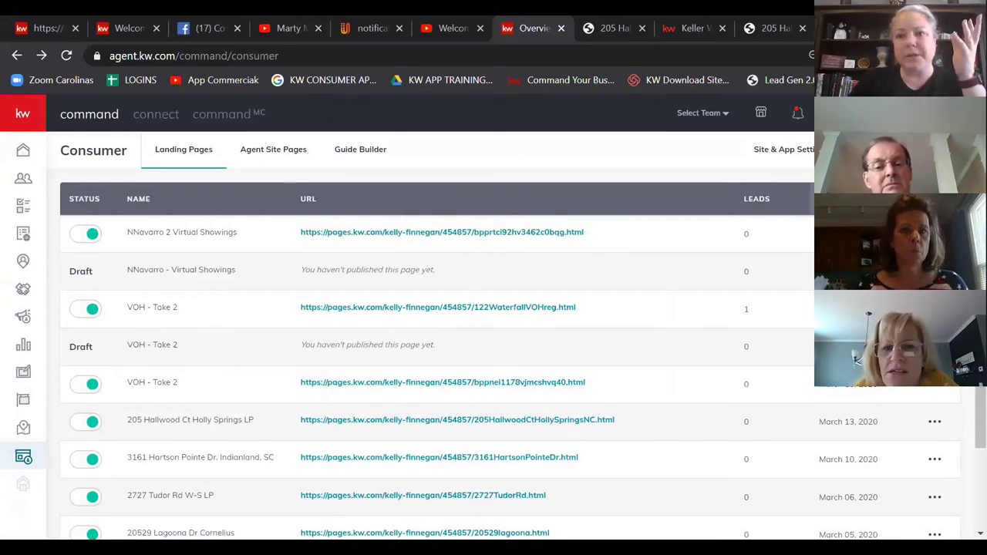
double_click(491, 295)
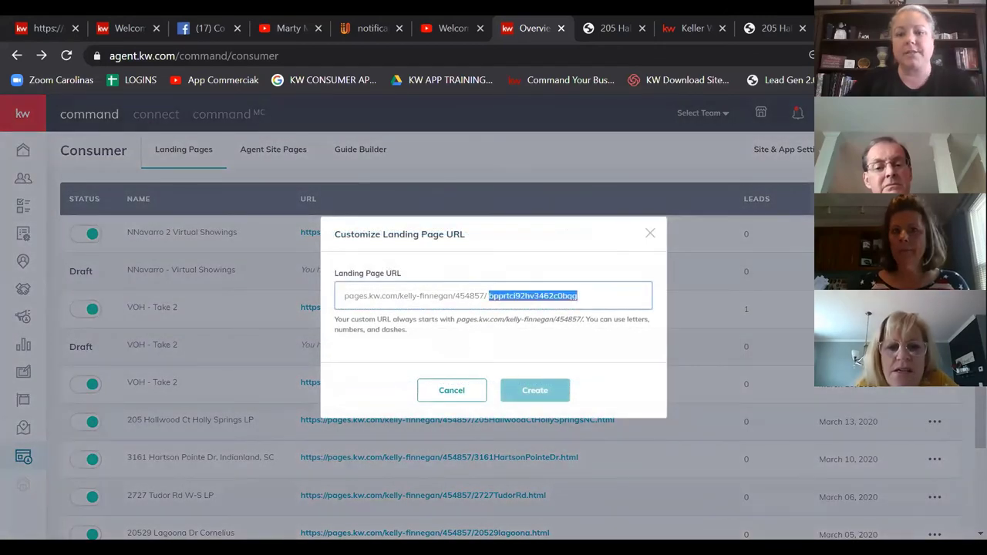
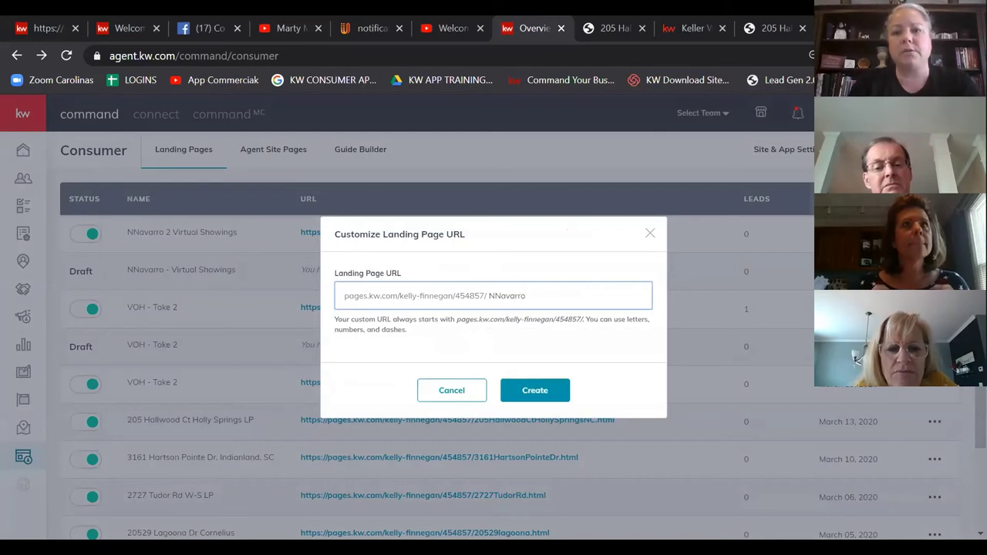
key("ctrl+a")
left_click(534, 390)
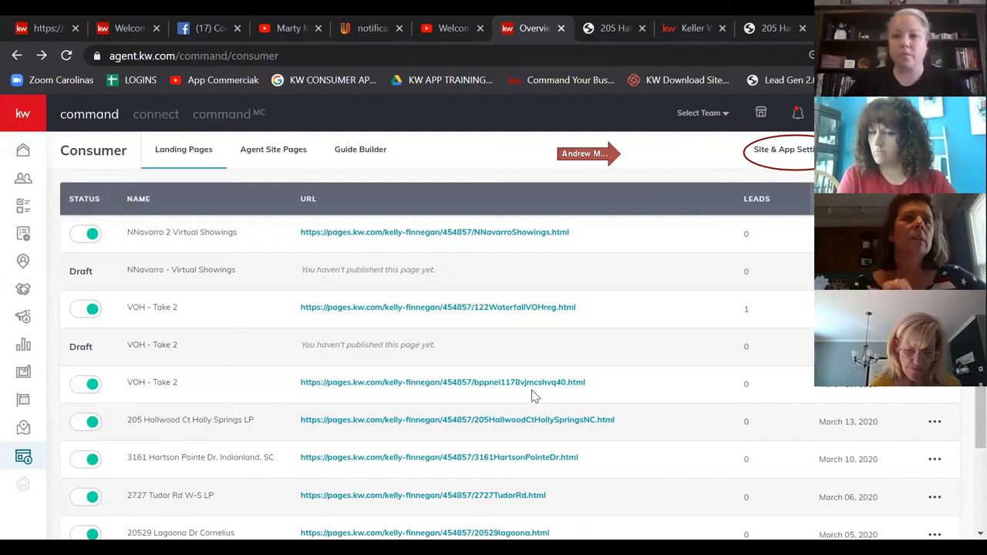
Step: Go to the Site & App Settings
mouse_move(568, 151)
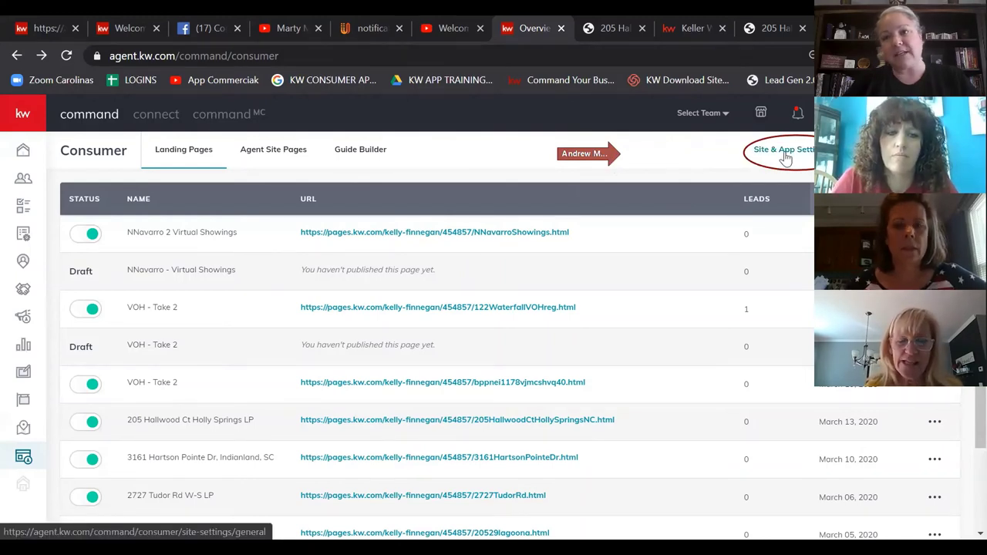
left_click(786, 158)
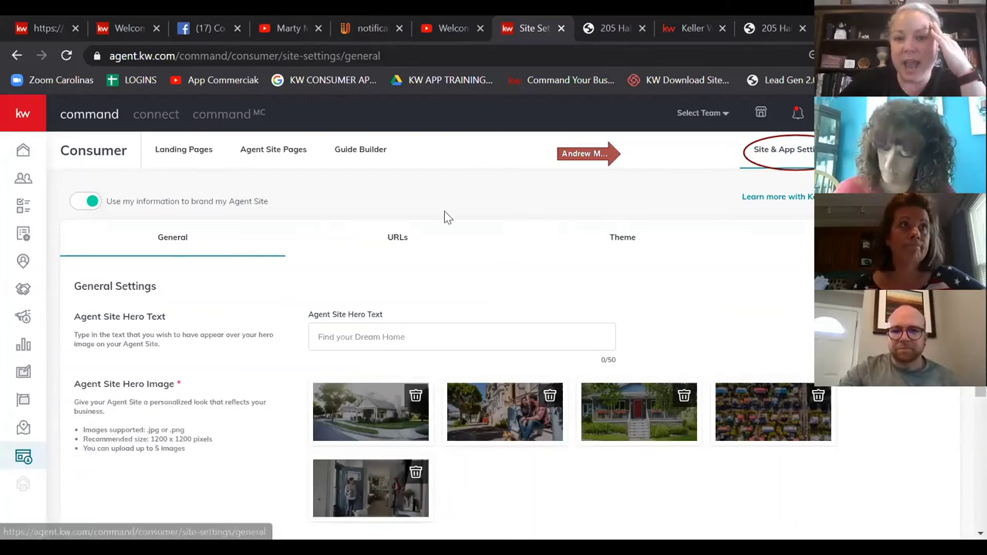
Step: Show the URL settings and check the agent's kw.com subdomain
left_click(396, 242)
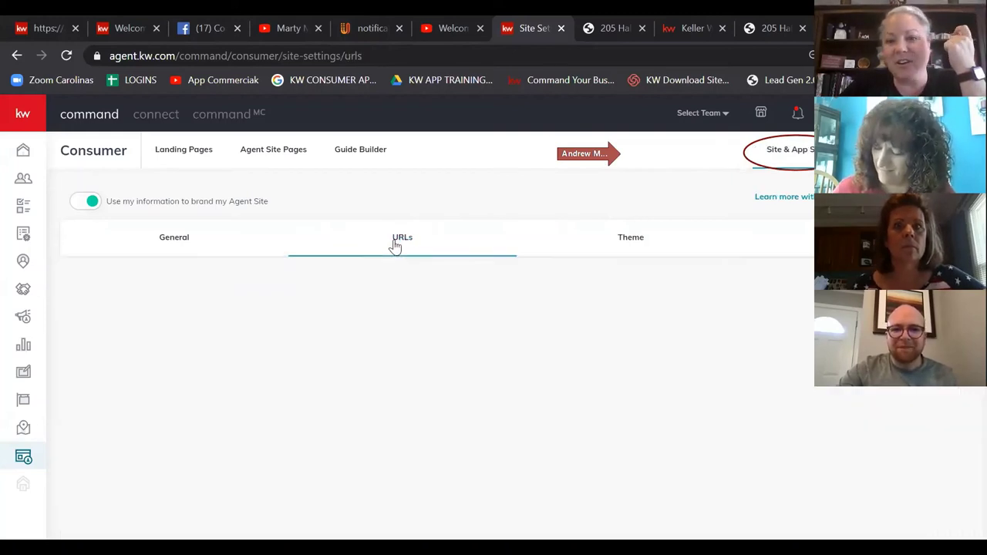
scroll(540, 283, "down", 1)
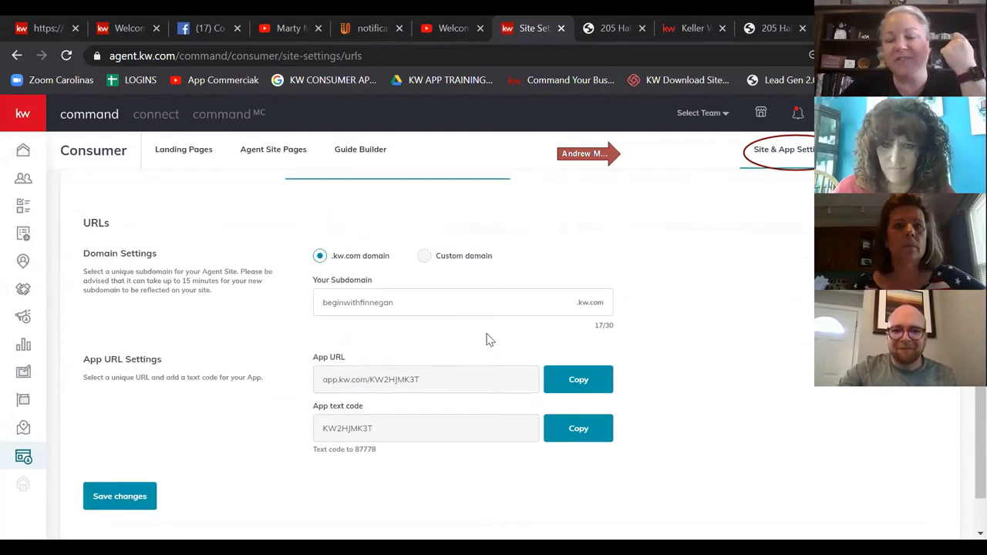
double_click(323, 301)
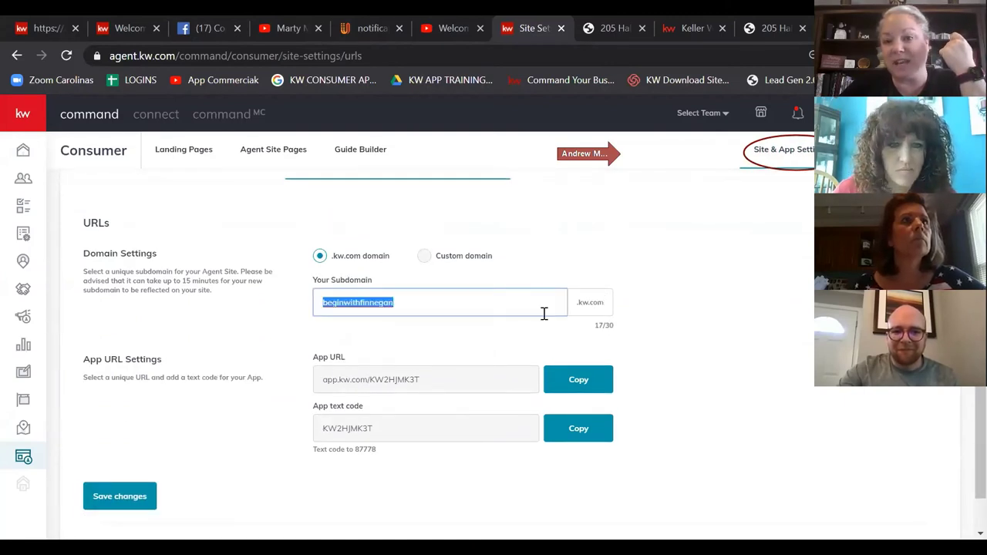
left_click(443, 305)
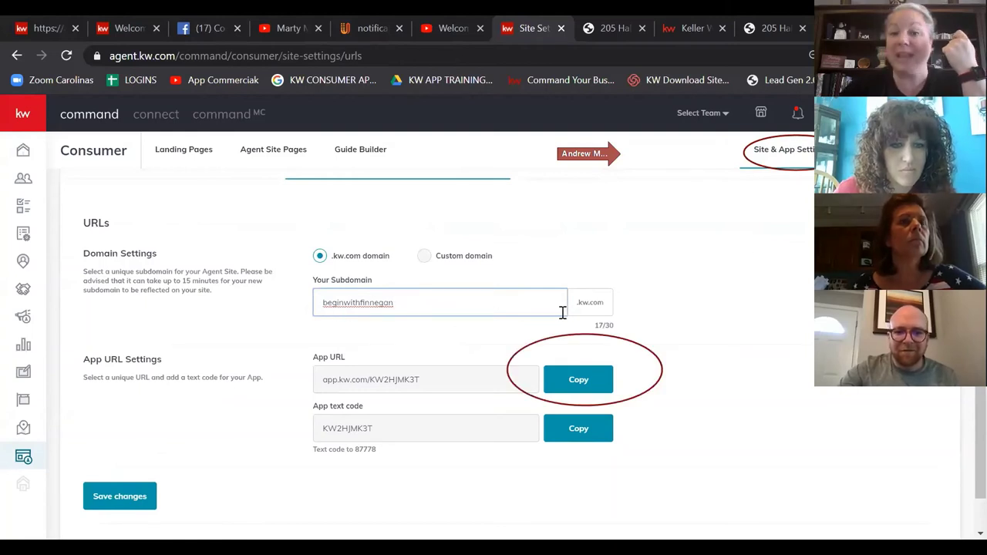
left_click(678, 309)
Step: Copy the App URL to the clipboard
scroll(678, 309, "down", 1)
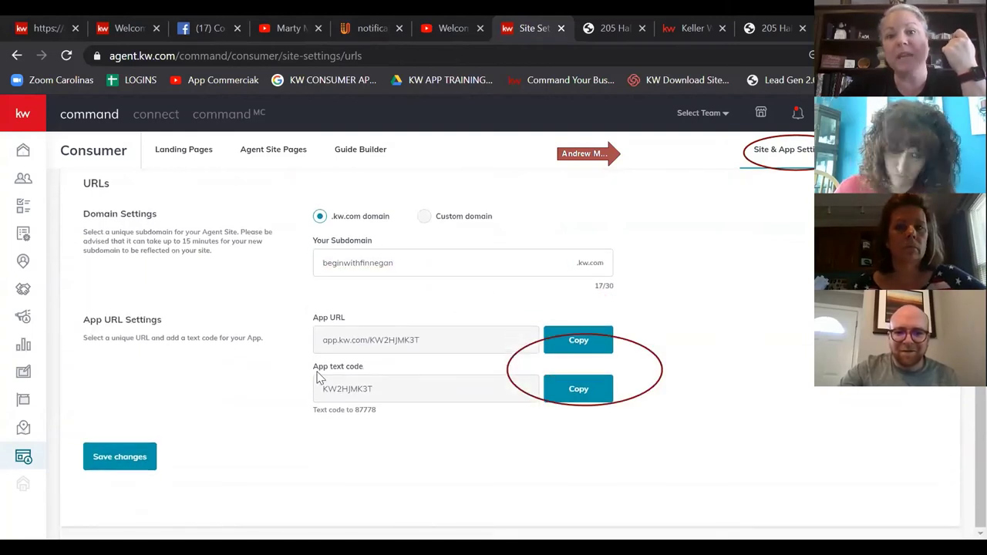
left_click_drag(442, 351, 316, 353)
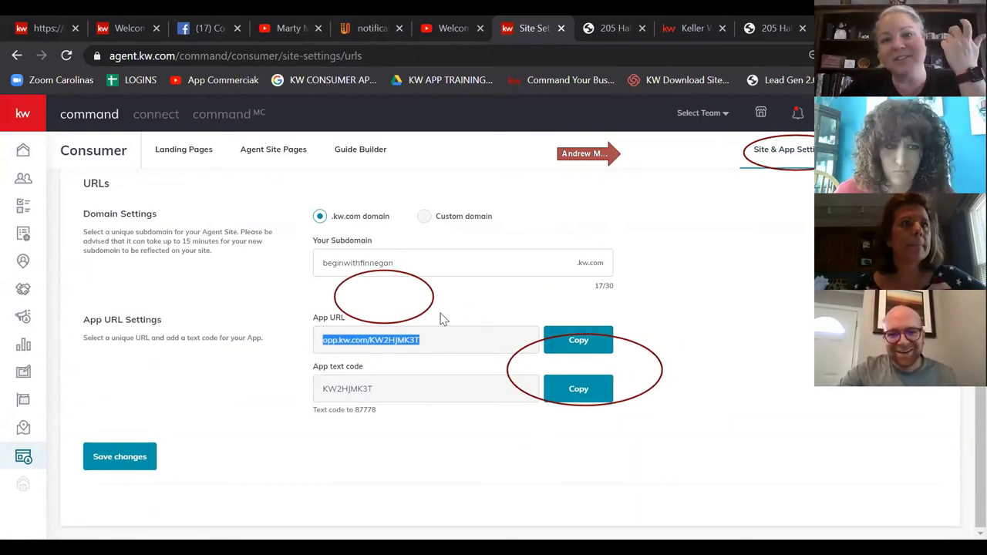
scroll(743, 365, "up", 3)
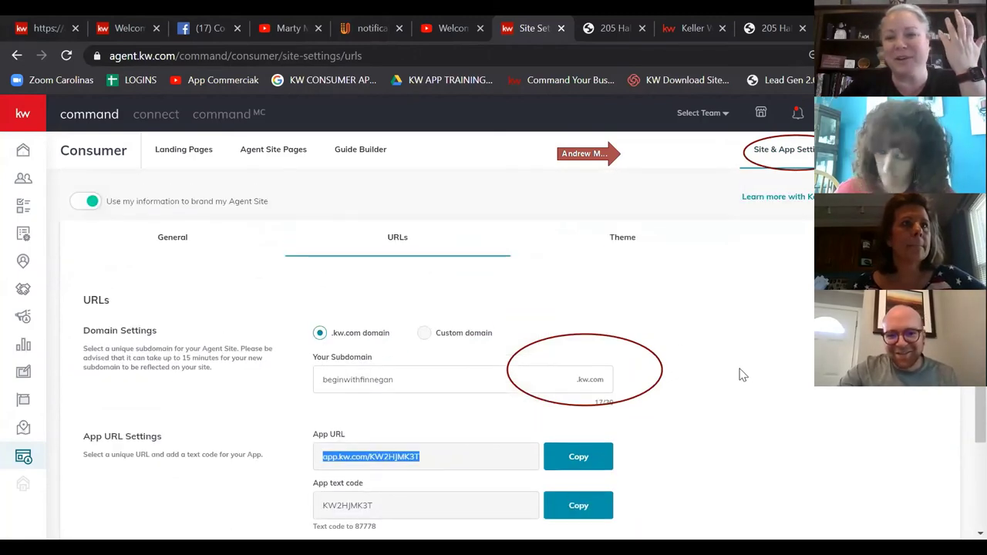
scroll(743, 374, "down", 1)
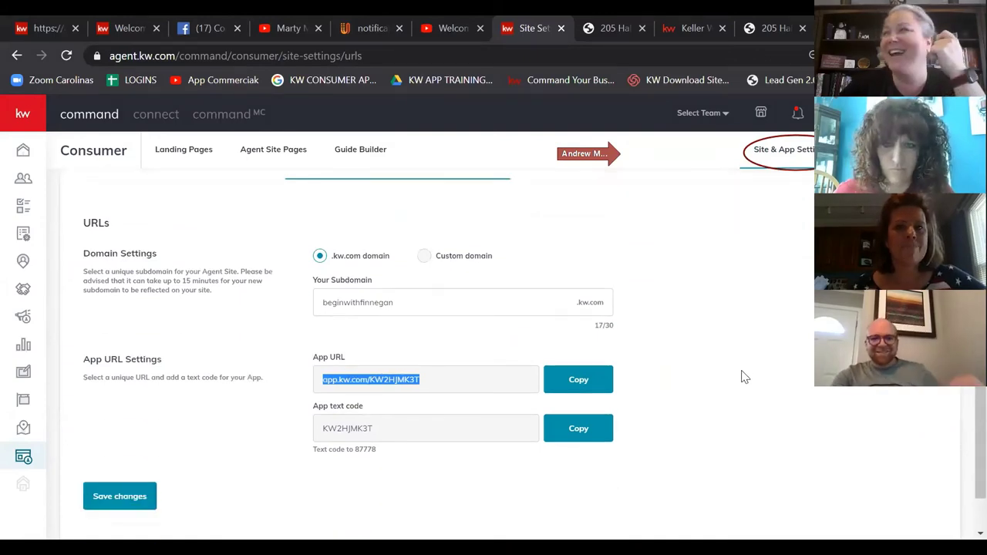
left_click(580, 381)
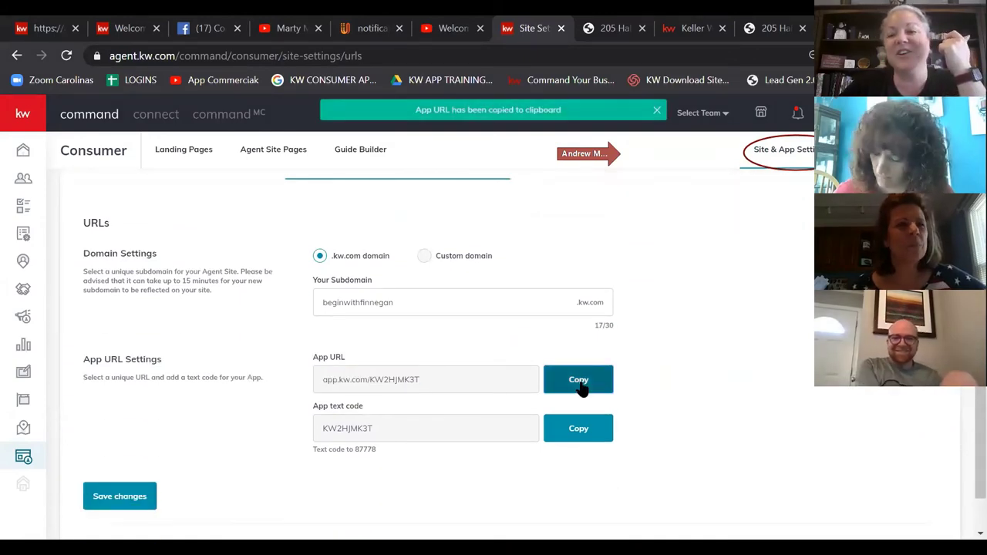
left_click(453, 387)
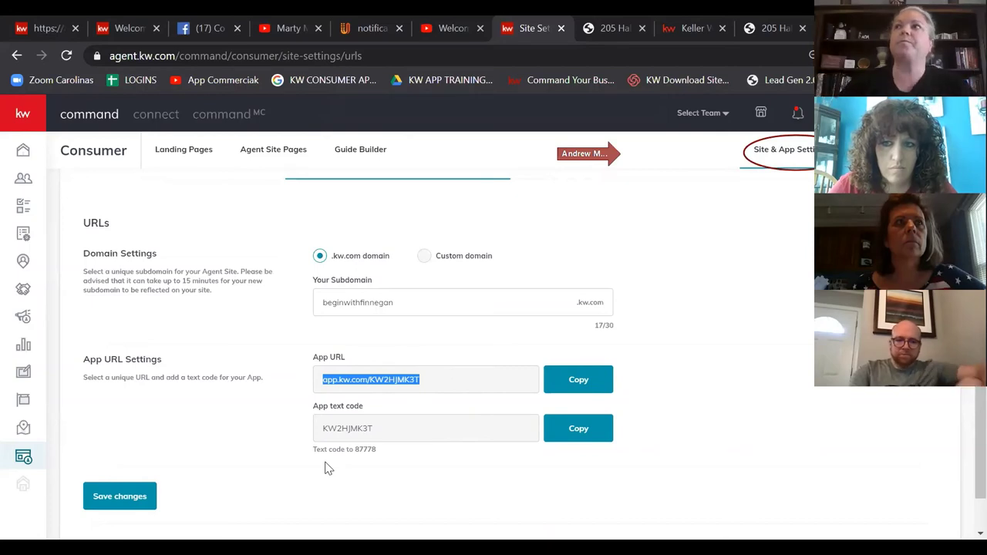
left_click(751, 422)
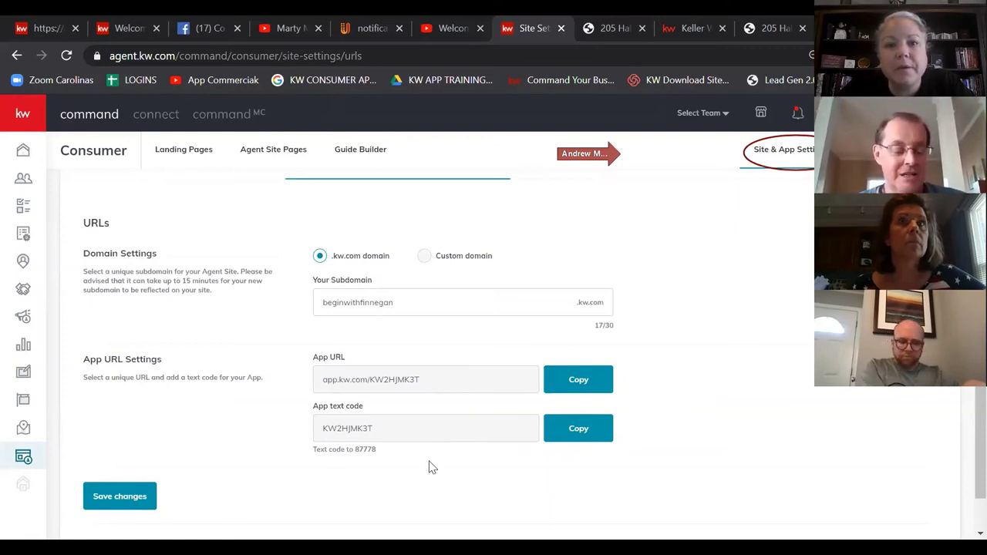
key("alt+Tab")
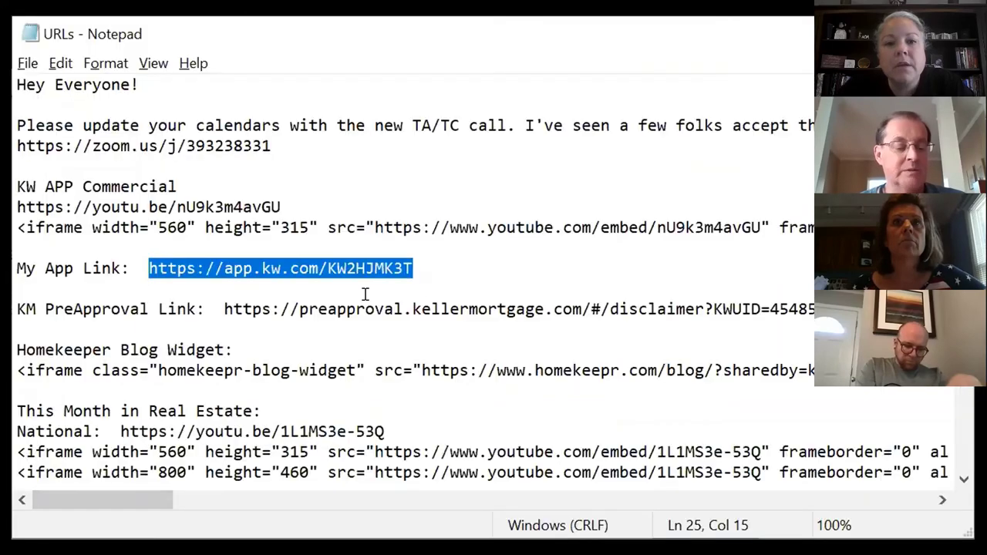
scroll(372, 294, "up", 5)
left_click(617, 187)
left_click(337, 350)
left_click(187, 308)
left_click_drag(25, 266, 847, 350)
left_click(848, 370)
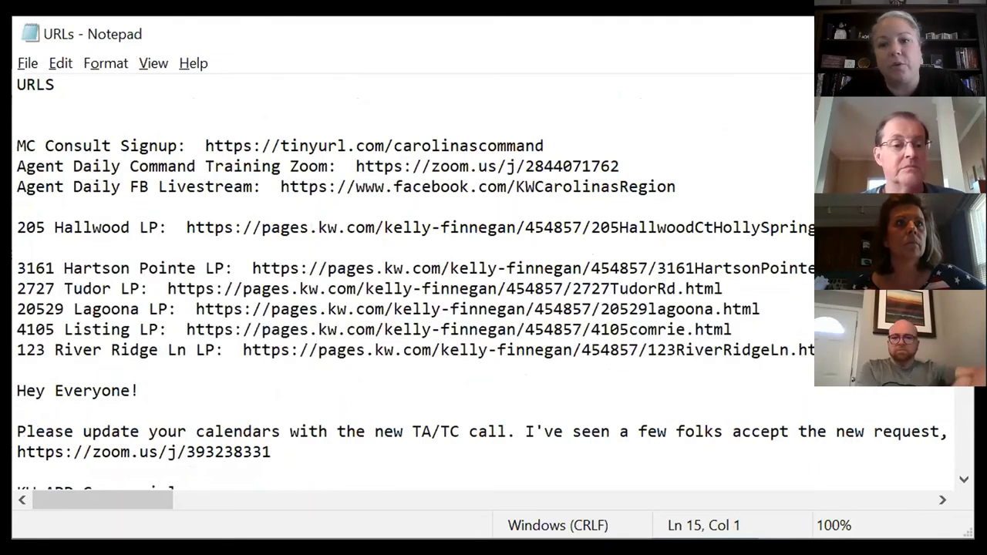
left_click(261, 288)
left_click_drag(298, 370, 740, 330)
left_click(297, 367)
left_click_drag(297, 366, 236, 344)
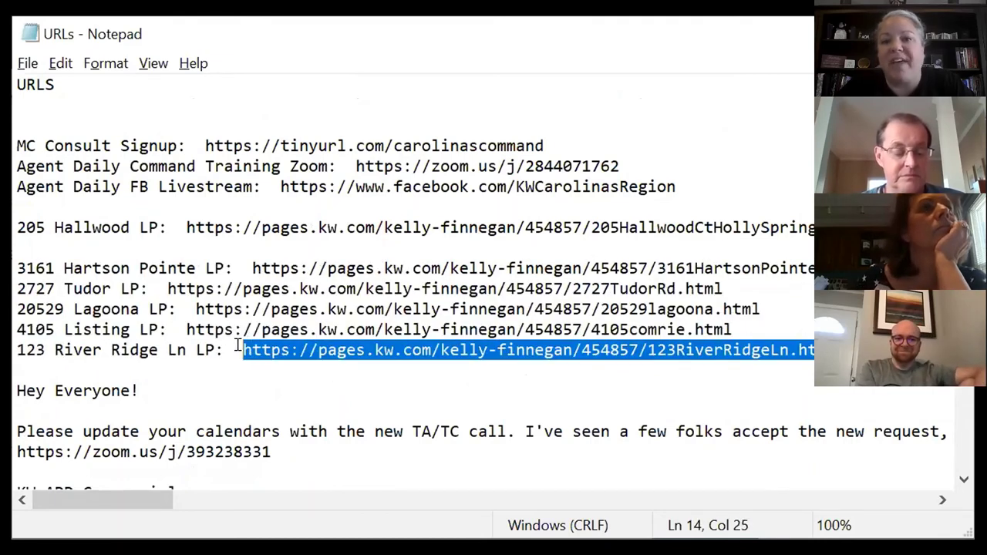
left_click(222, 361)
scroll(222, 361, "down", 2)
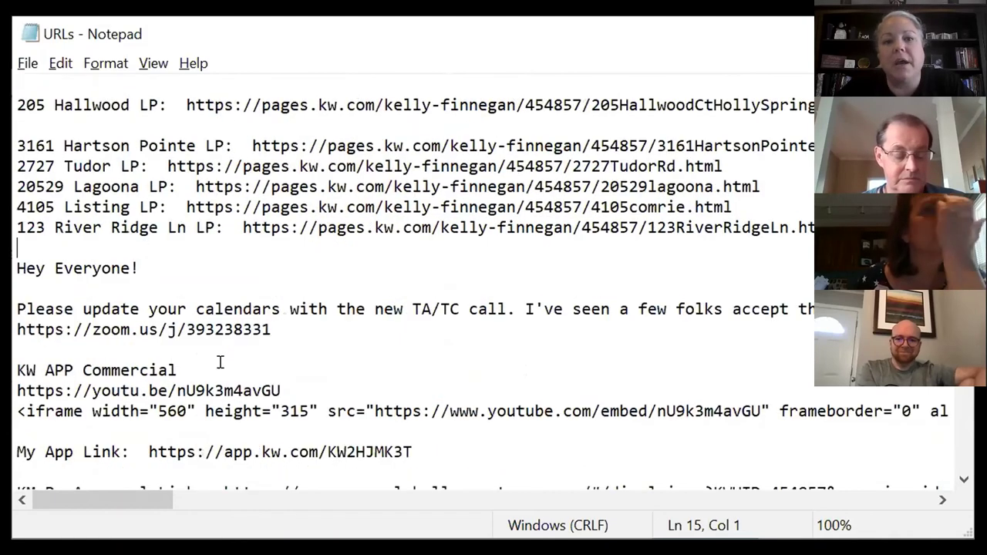
left_click(120, 425)
left_click_drag(282, 390, 17, 391)
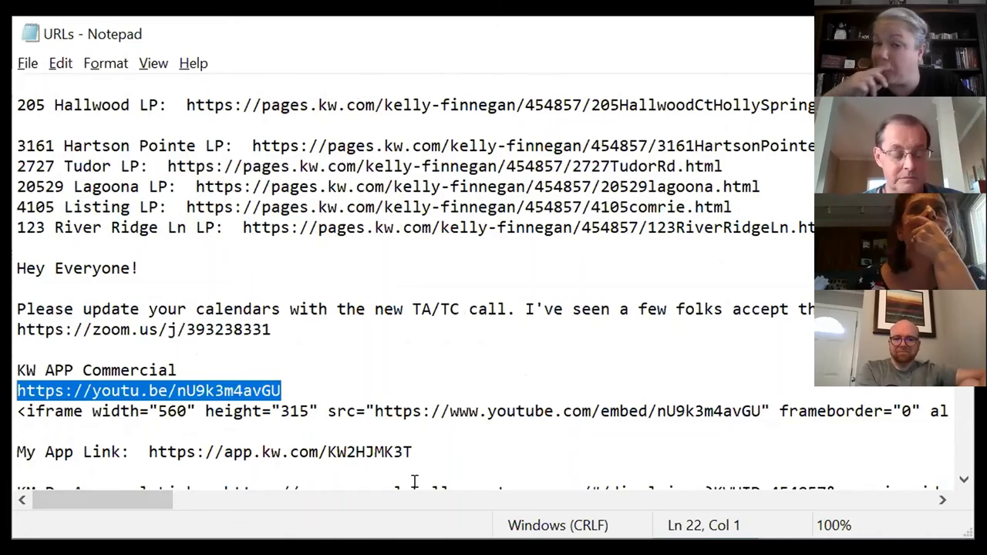
scroll(593, 422, "down", 1)
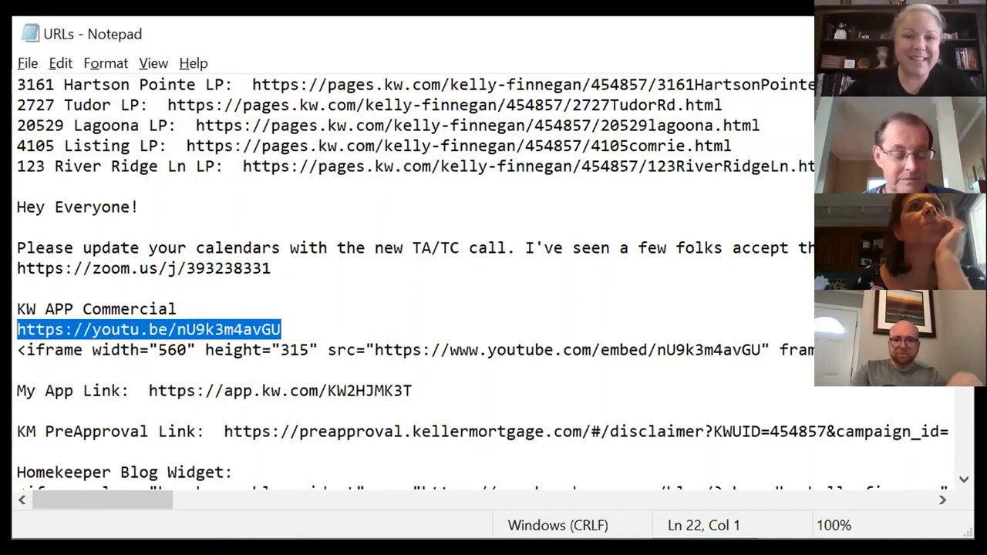
left_click(423, 392)
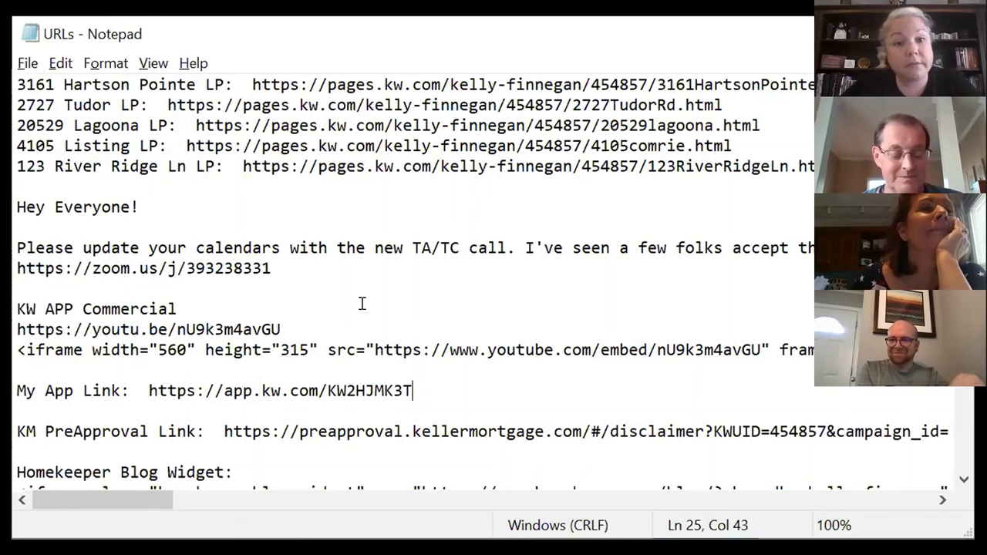
scroll(361, 304, "down", 1)
scroll(356, 299, "down", 1)
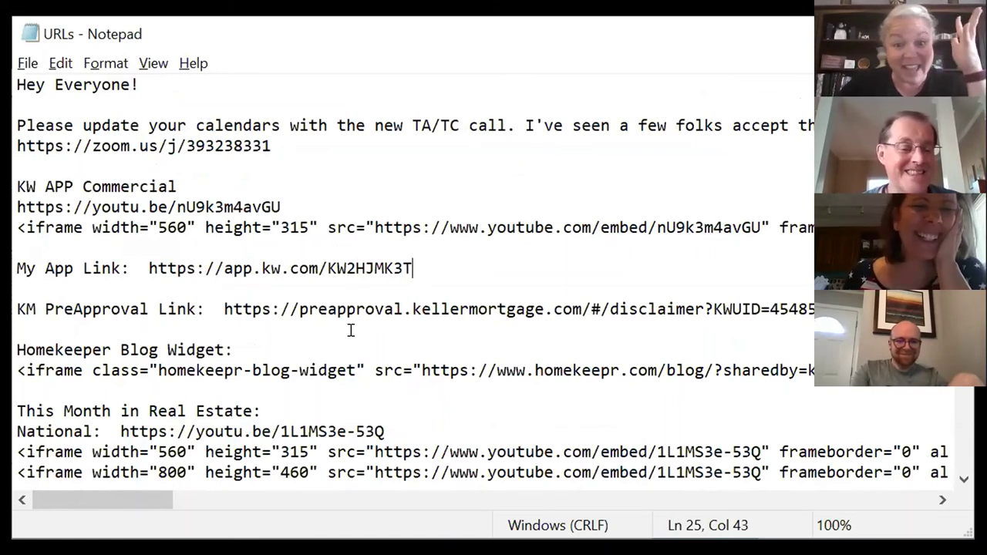
scroll(275, 340, "down", 1)
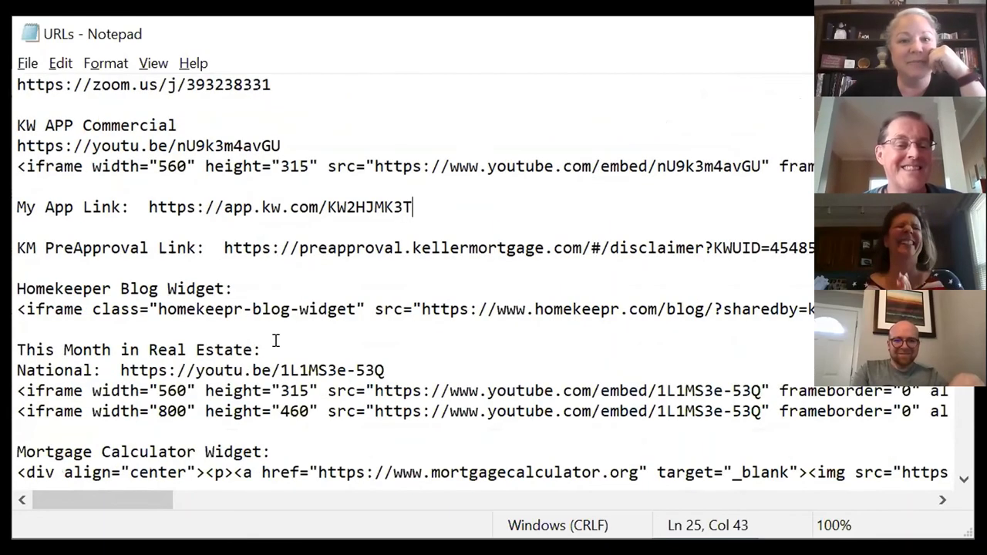
left_click(65, 146)
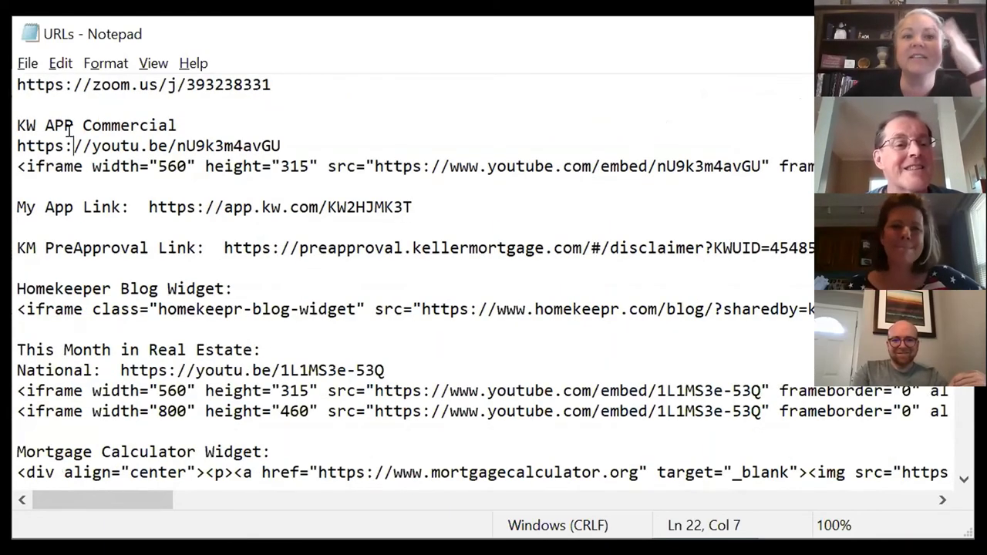
left_click(161, 207)
key("Down")
key("Down")
key("Down")
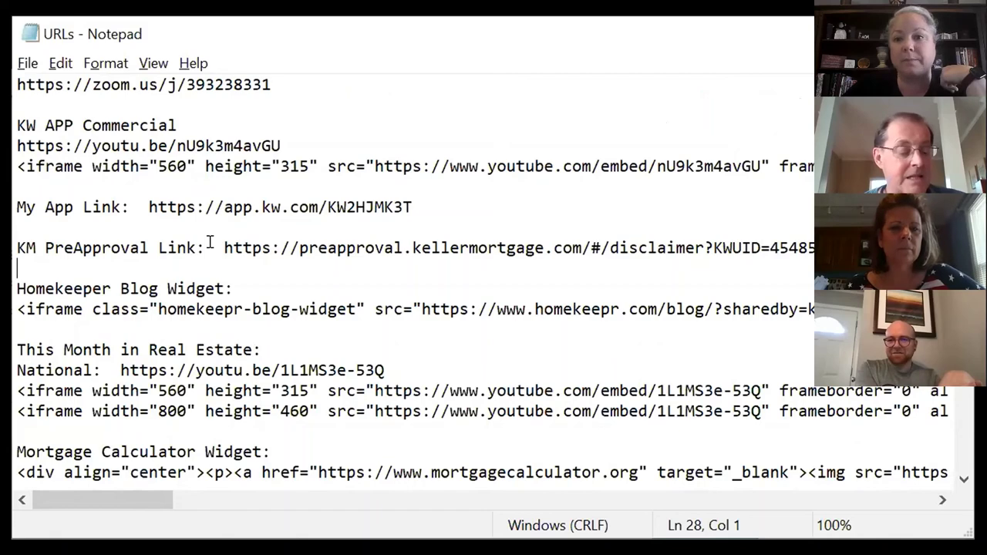
left_click_drag(222, 248, 806, 248)
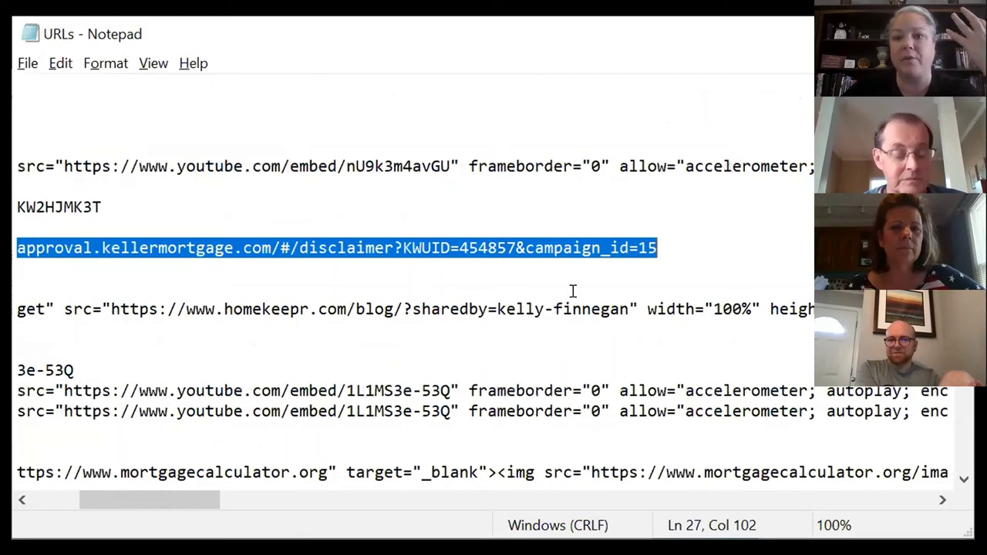
left_click(551, 263)
left_click(365, 243)
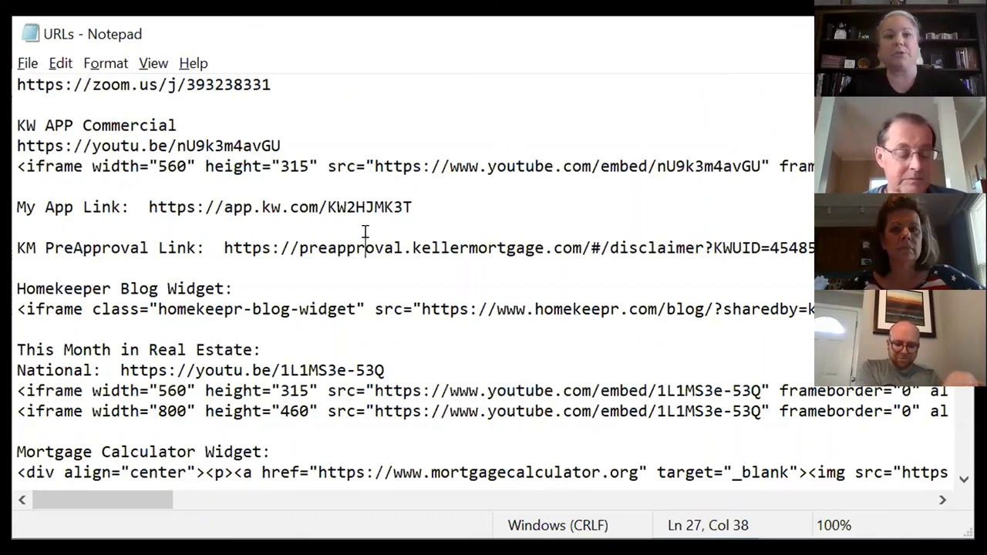
scroll(347, 243, "down", 1)
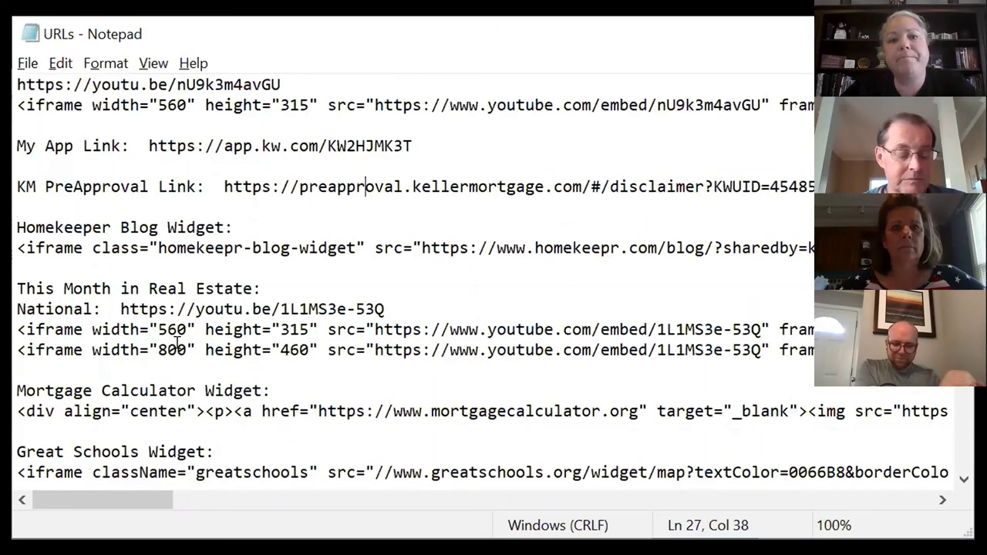
left_click(159, 308)
left_click(121, 288)
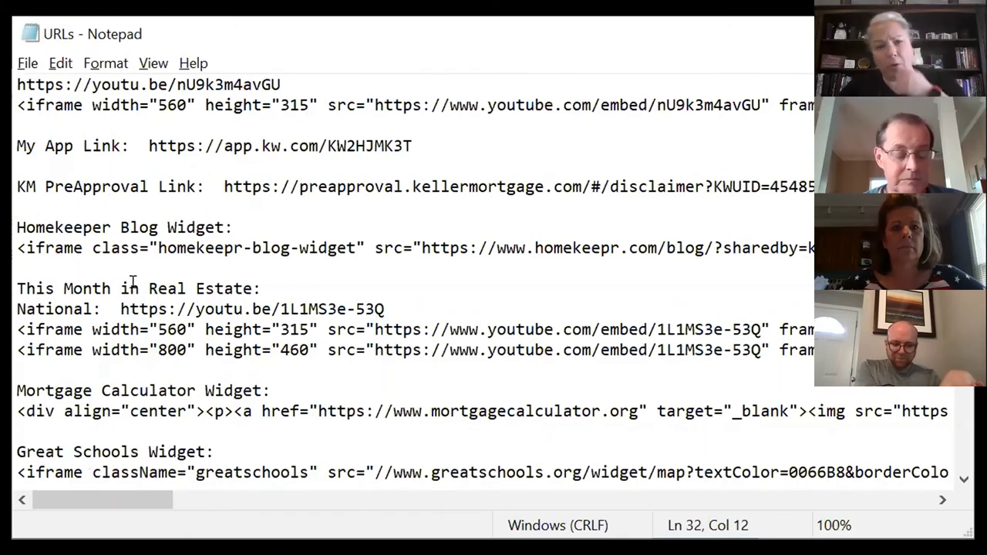
left_click_drag(390, 309, 177, 309)
left_click(36, 347)
left_click_drag(26, 329, 350, 319)
left_click(352, 347)
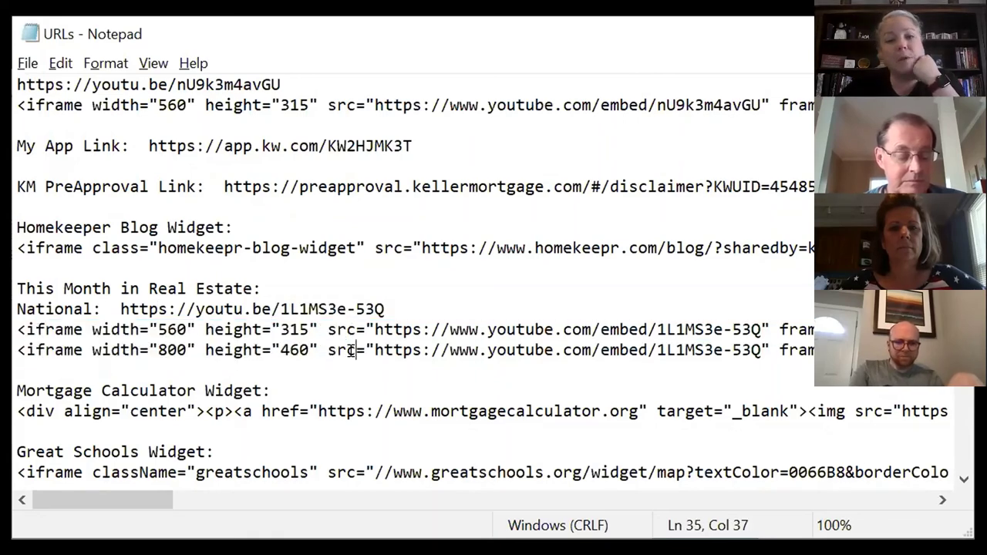
scroll(352, 348, "down", 1)
scroll(110, 337, "down", 1)
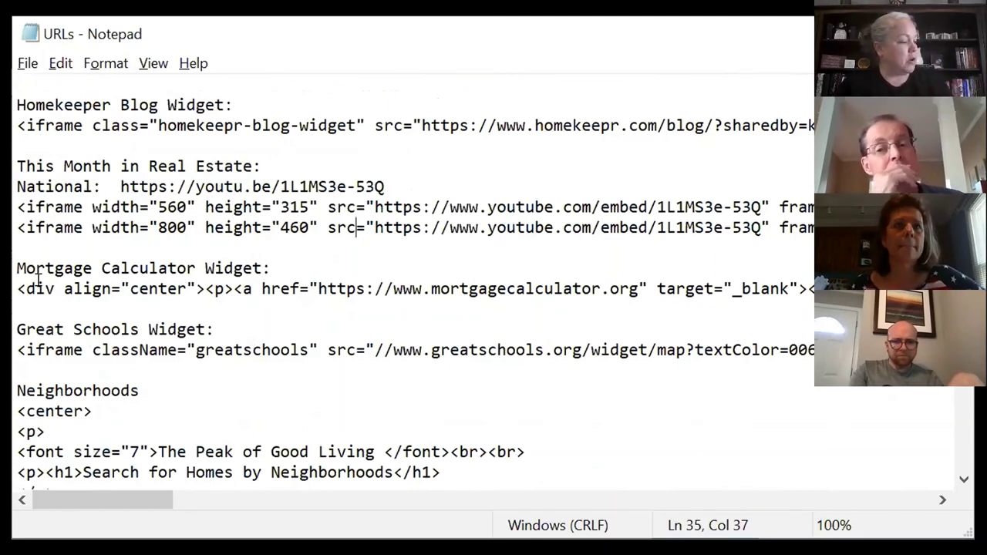
scroll(126, 299, "down", 2)
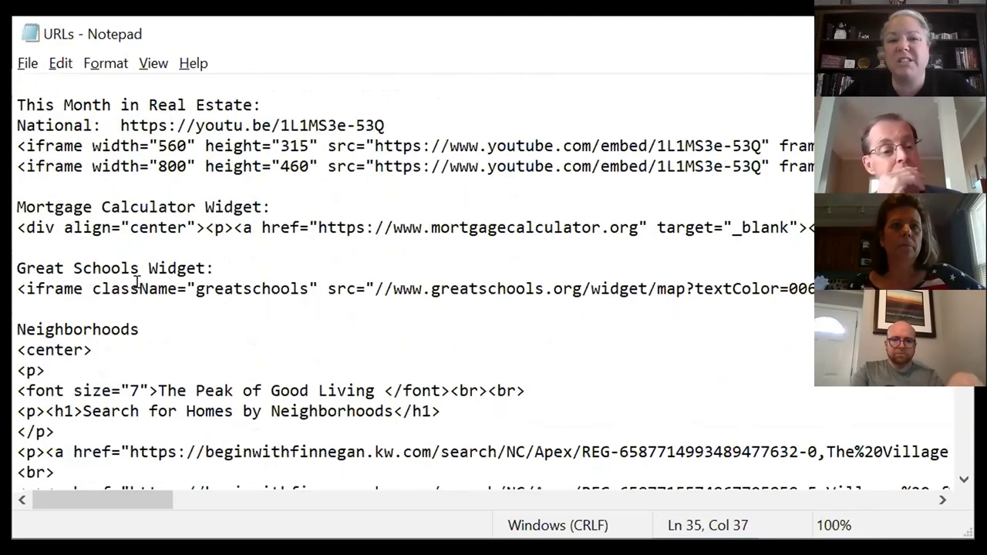
scroll(137, 276, "down", 3)
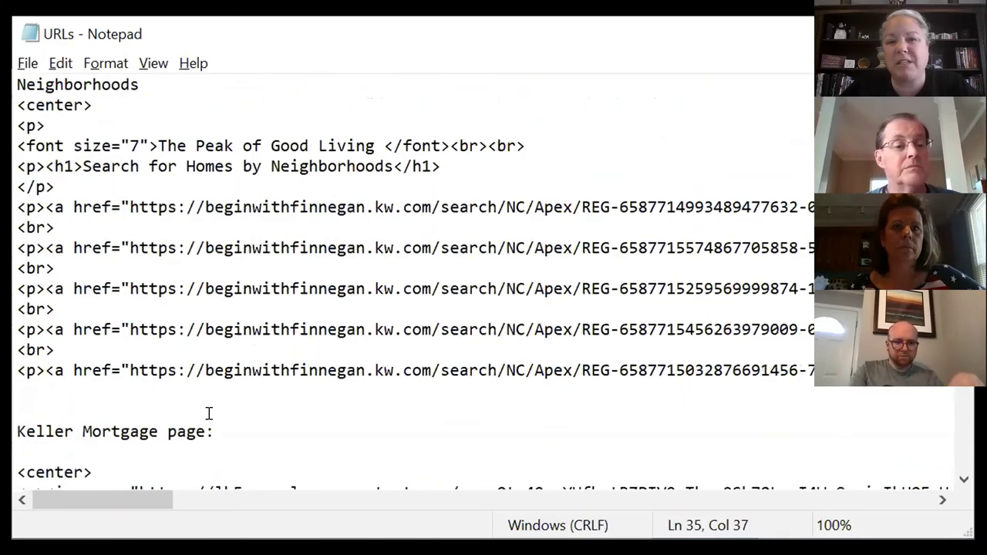
scroll(115, 361, "down", 2)
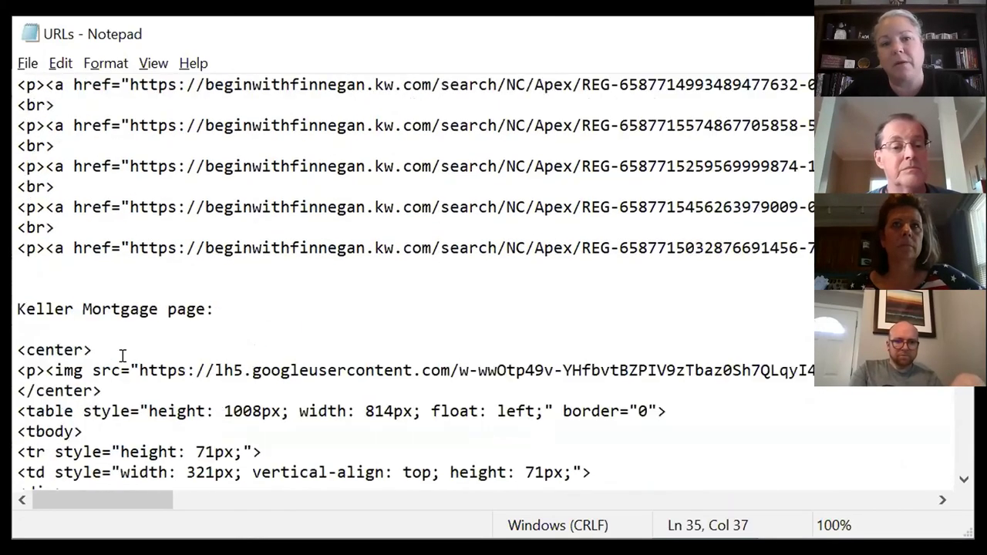
scroll(121, 357, "up", 12)
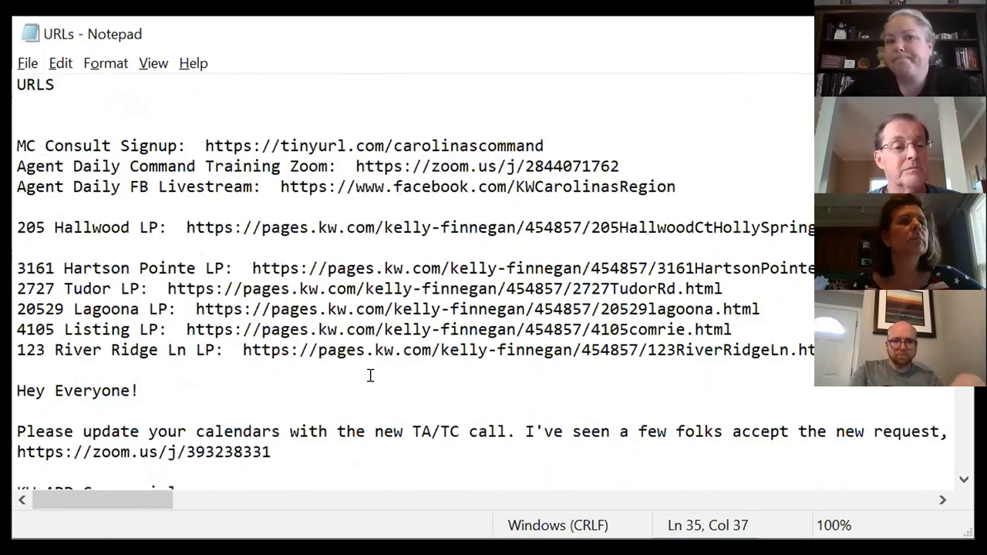
left_click(111, 248)
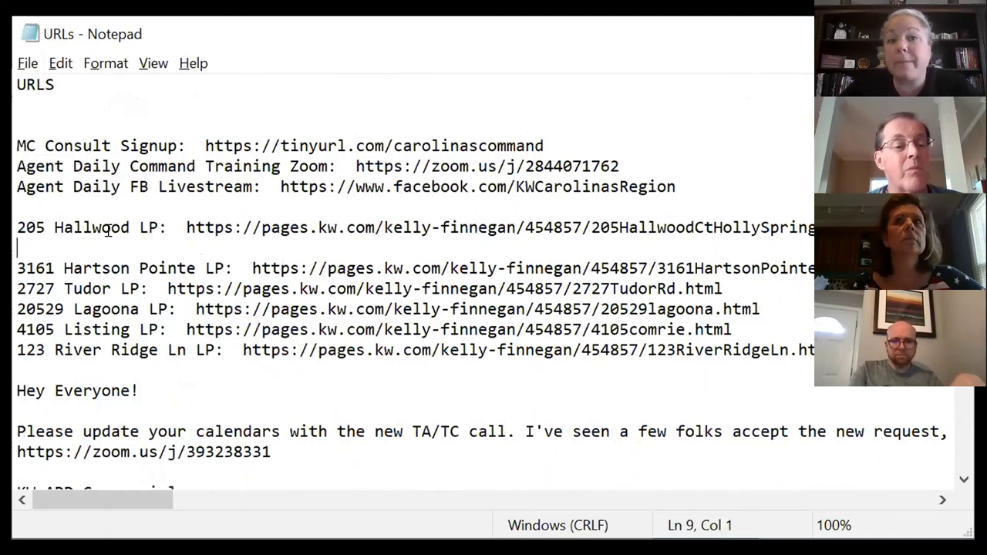
key("BackSpace")
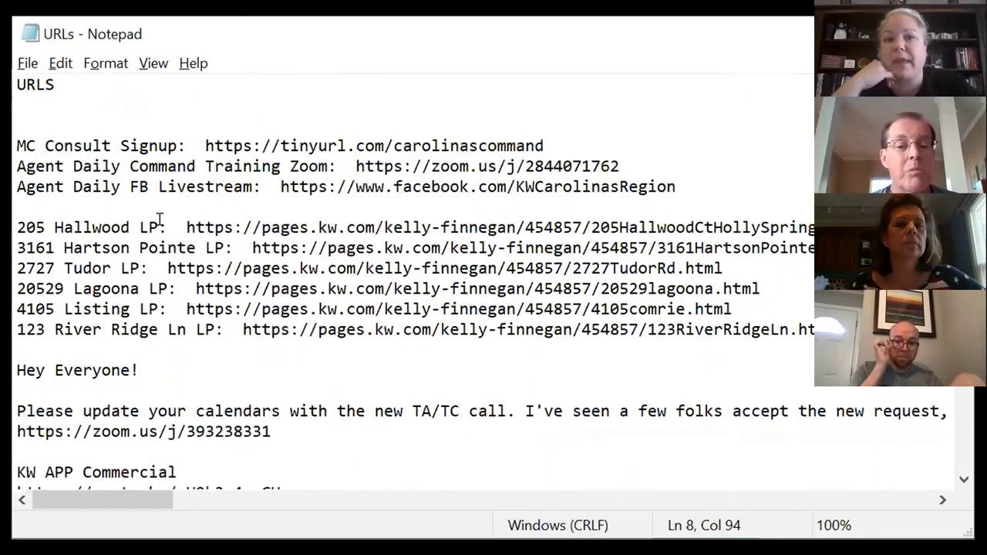
left_click_drag(544, 145, 199, 143)
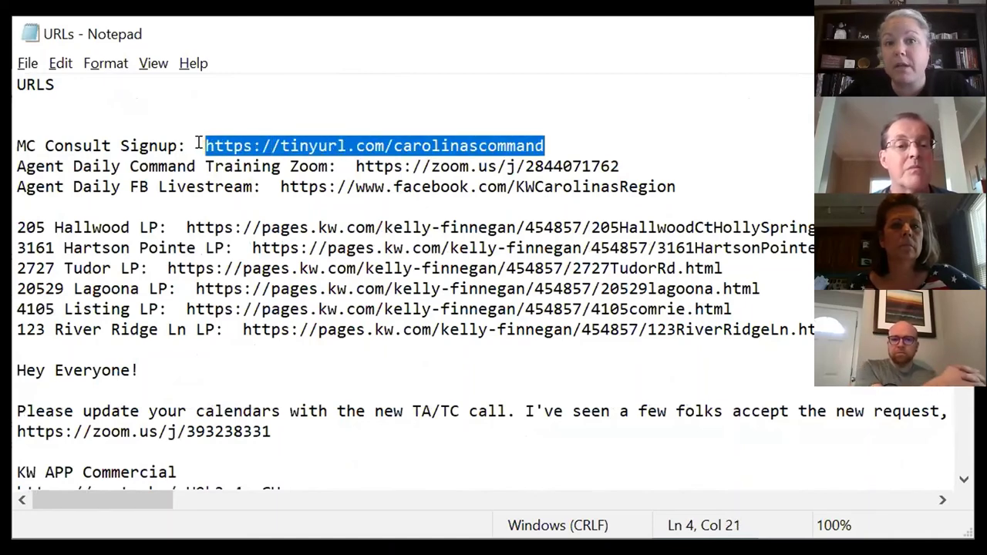
left_click(351, 243)
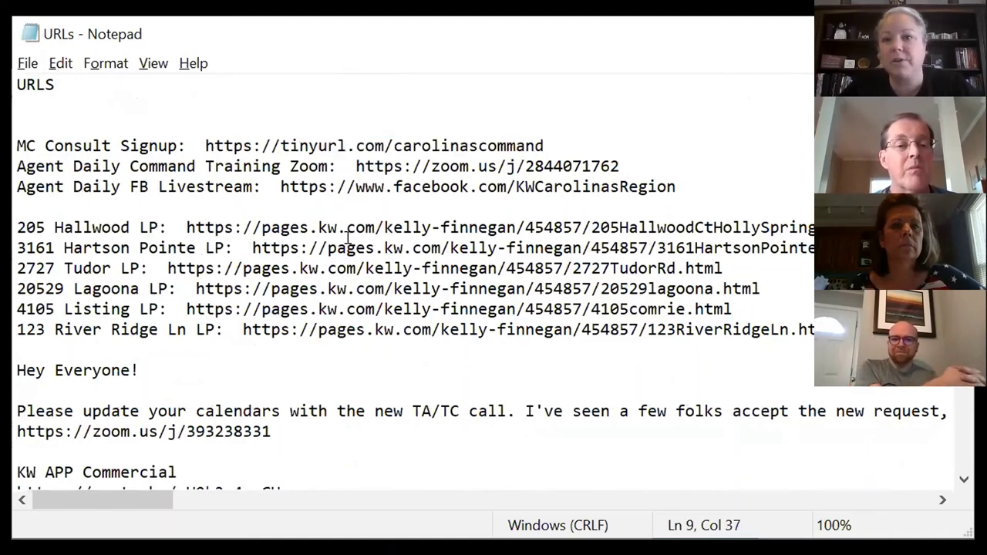
Step: Highlight the Agent Daily Command Training Zoom and Agent Daily FB Livestream links
scroll(347, 237, "down", 1)
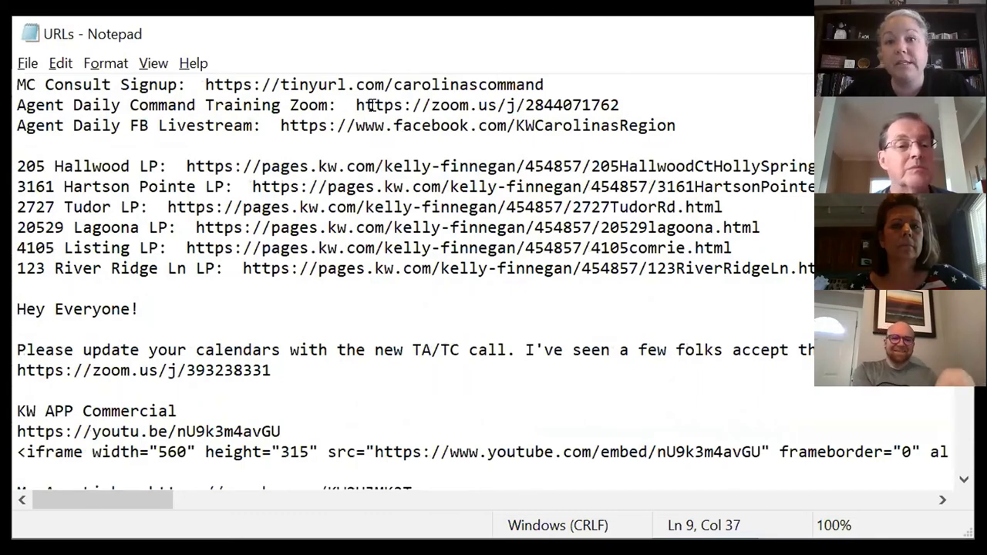
left_click_drag(356, 105, 622, 98)
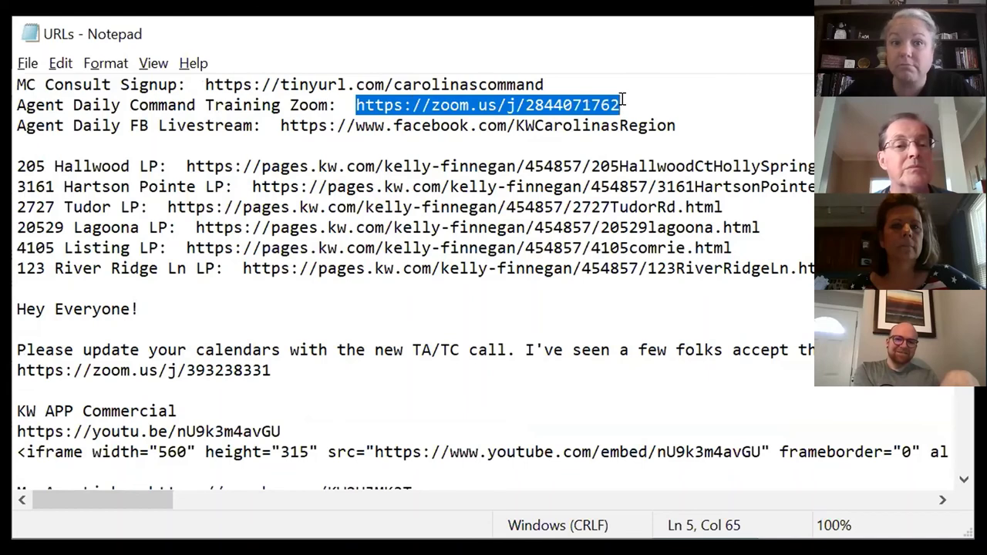
left_click(600, 228)
left_click_drag(283, 125, 685, 113)
left_click(701, 185)
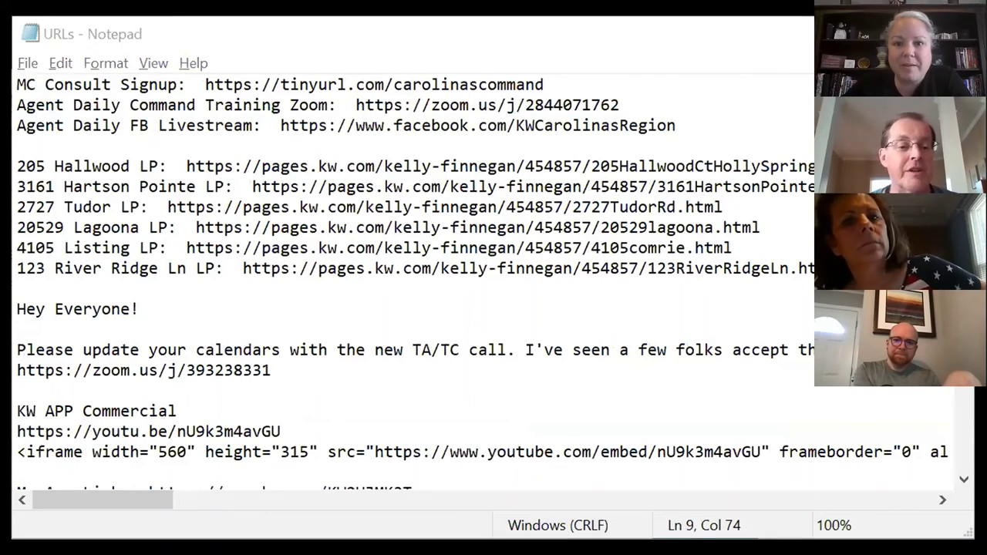
key("alt+Tab")
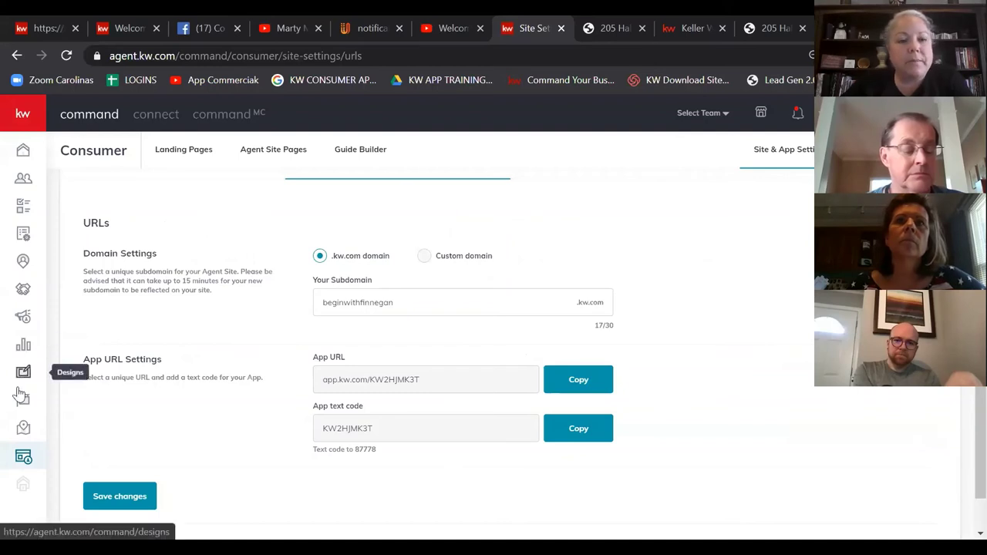
left_click(23, 458)
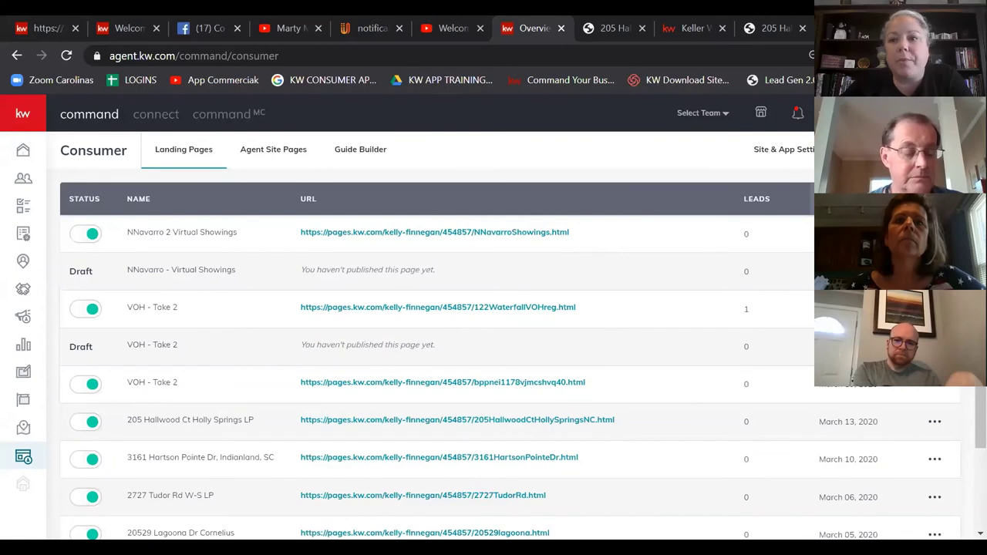
scroll(509, 370, "down", 1)
scroll(509, 370, "up", 1)
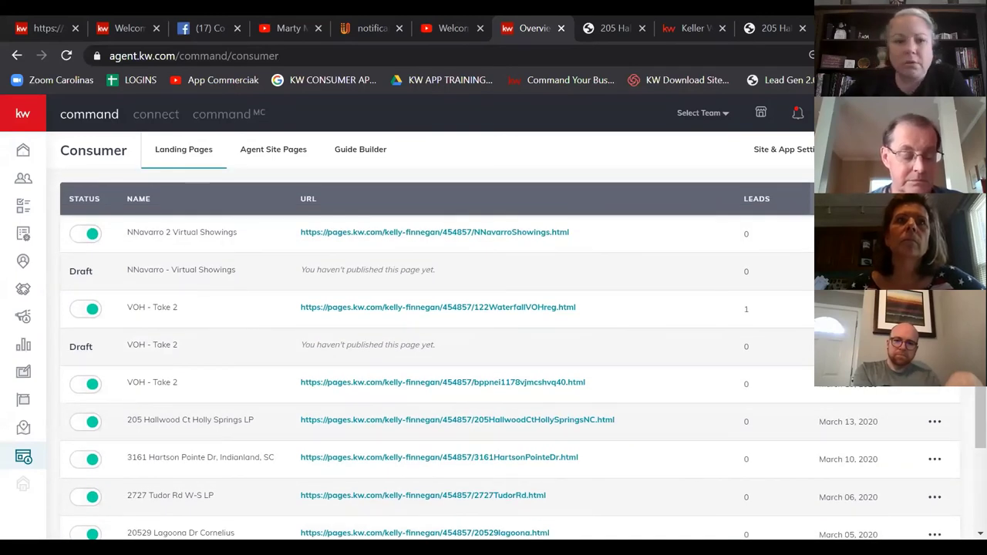
scroll(509, 363, "down", 2)
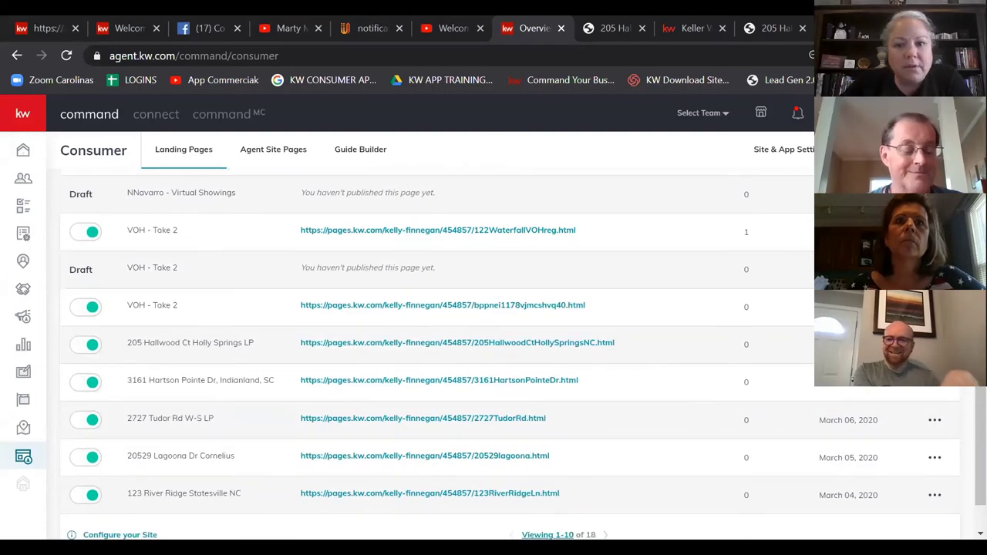
scroll(937, 390, "down", 1)
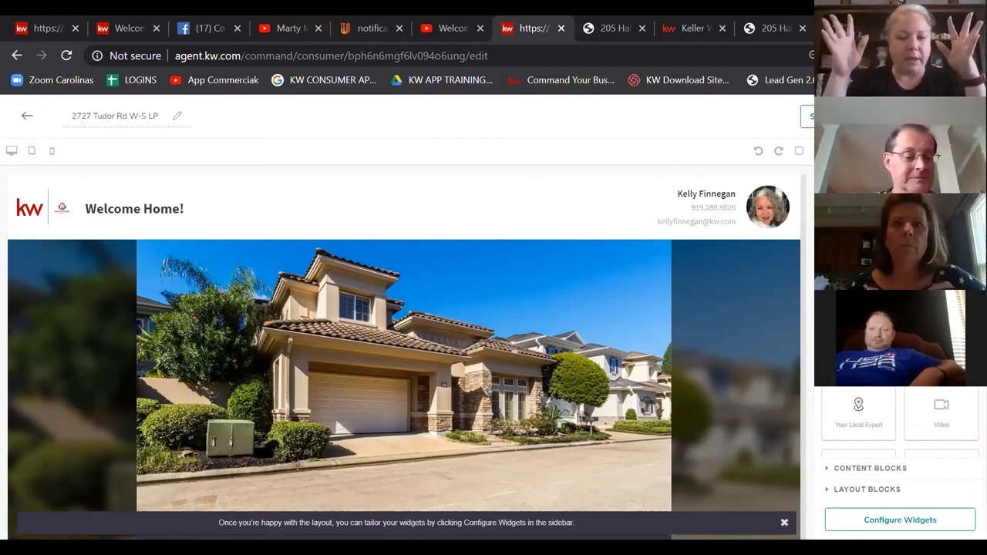
left_click(870, 468)
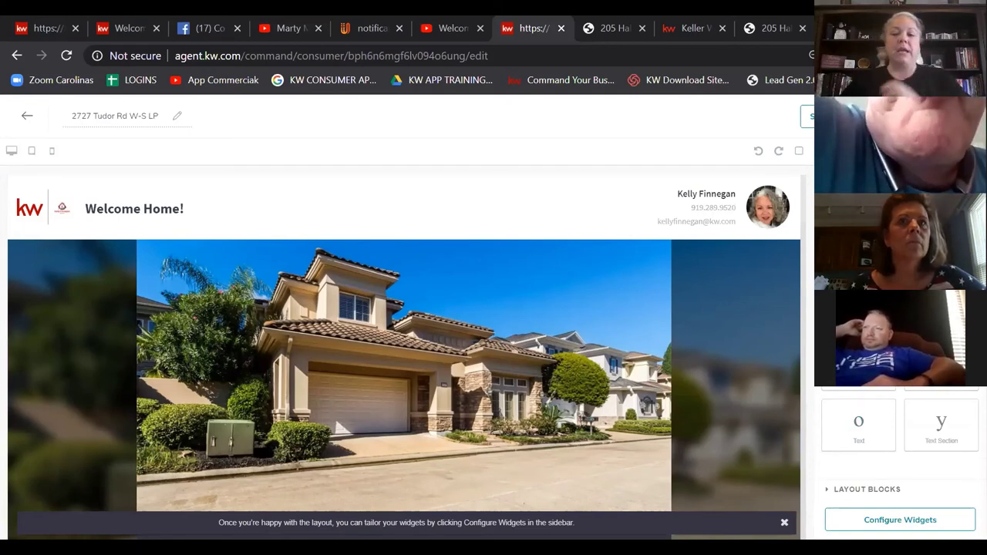
left_click(867, 489)
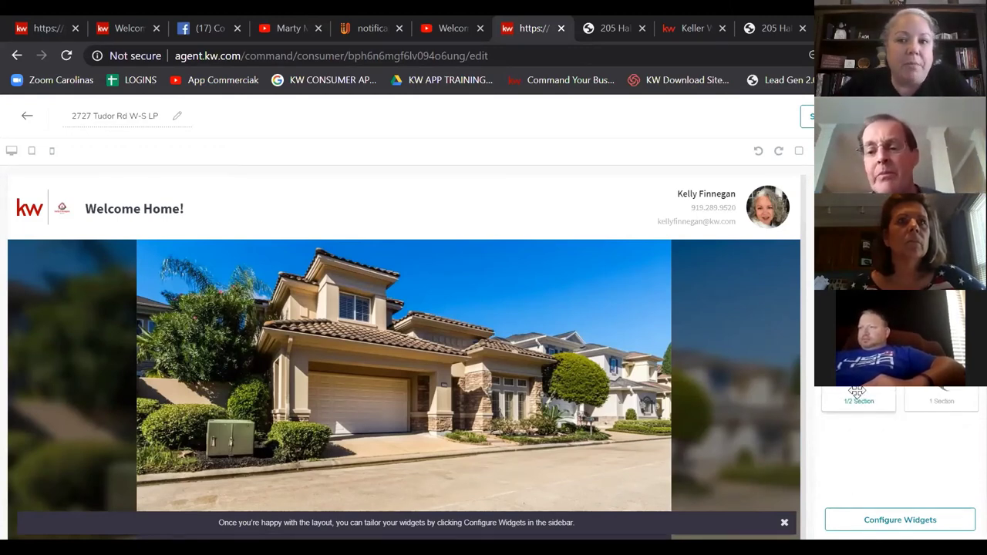
left_click_drag(529, 262, 599, 278)
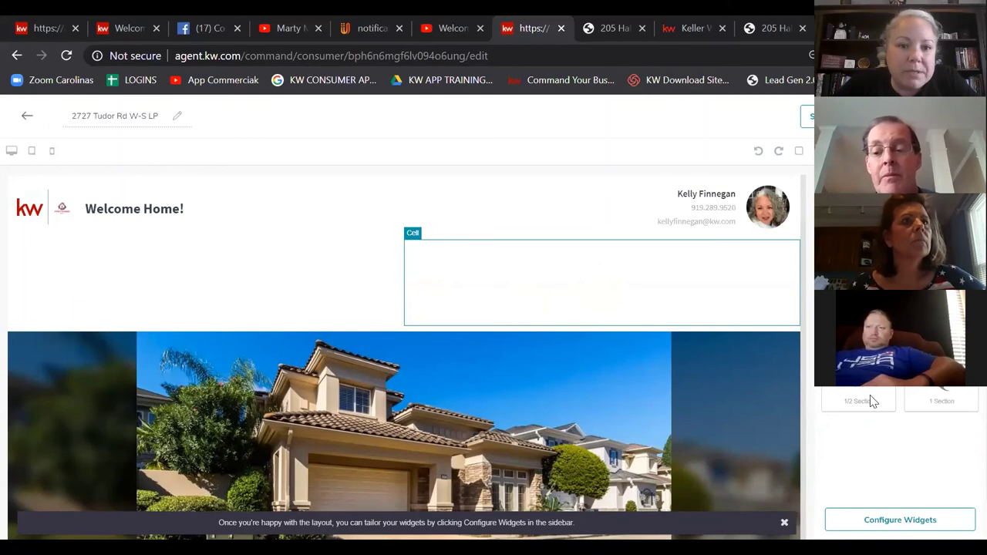
left_click_drag(871, 401, 216, 277)
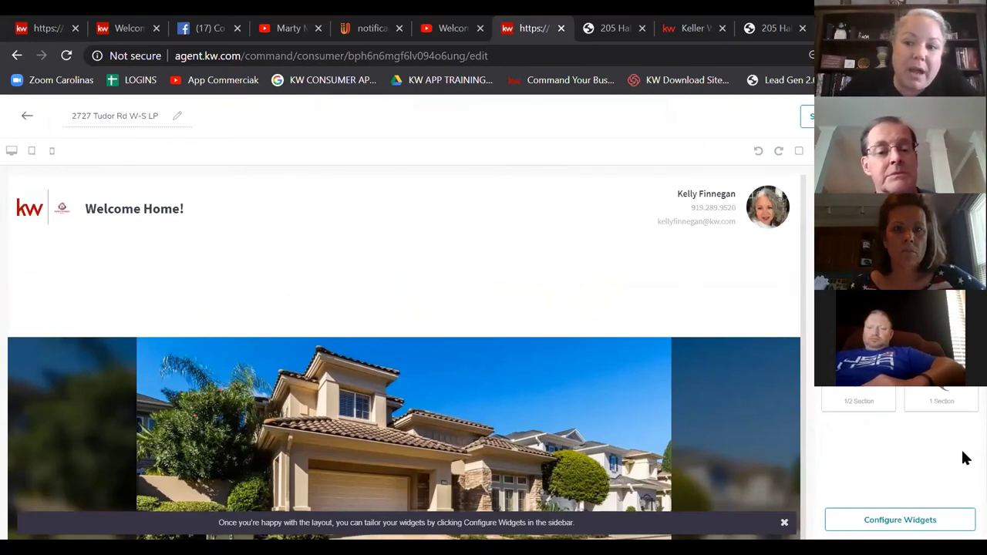
scroll(899, 432, "down", 1)
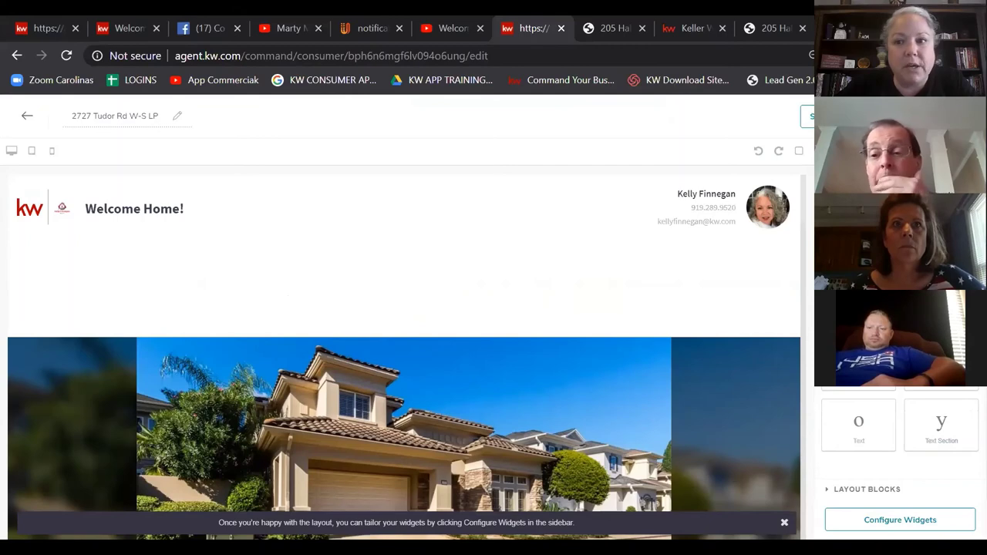
Step: Add an image widget to the new section and choose the VOH picture from Pictures
left_click_drag(473, 282, 474, 282)
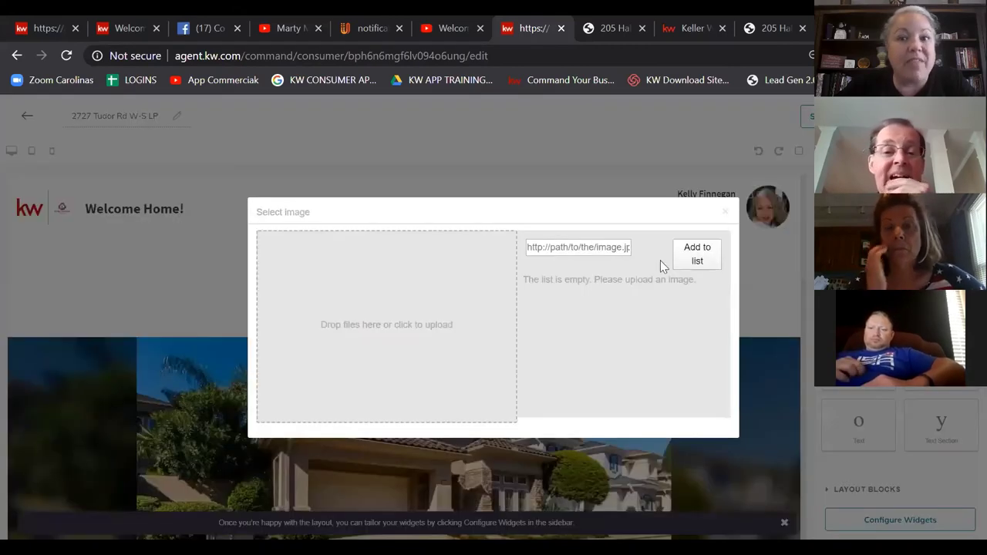
left_click(436, 333)
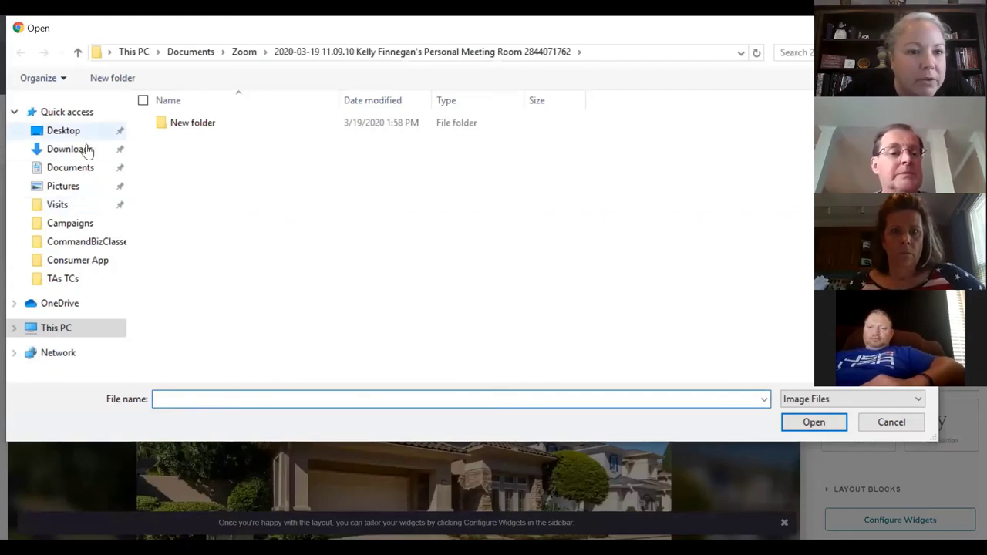
left_click(74, 194)
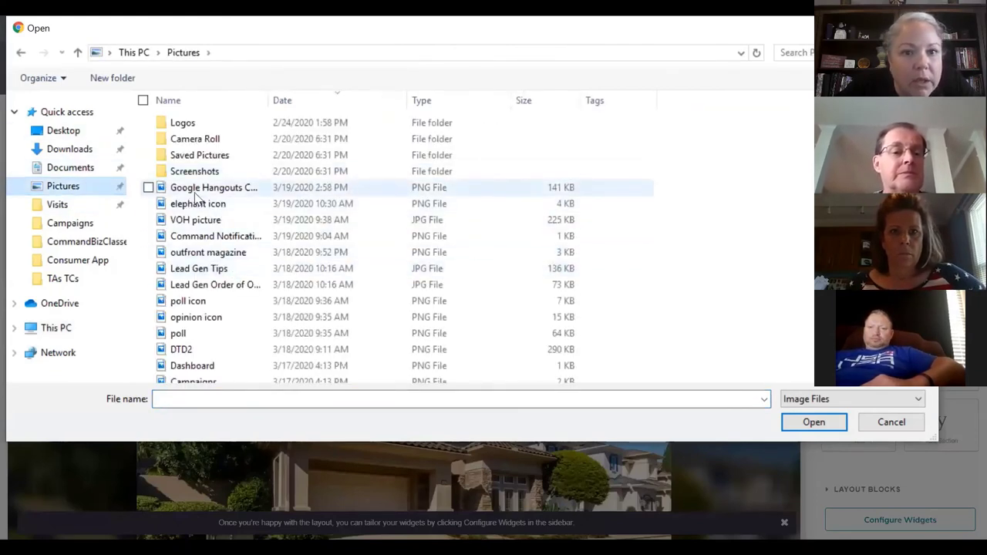
left_click(193, 212)
left_click(821, 425)
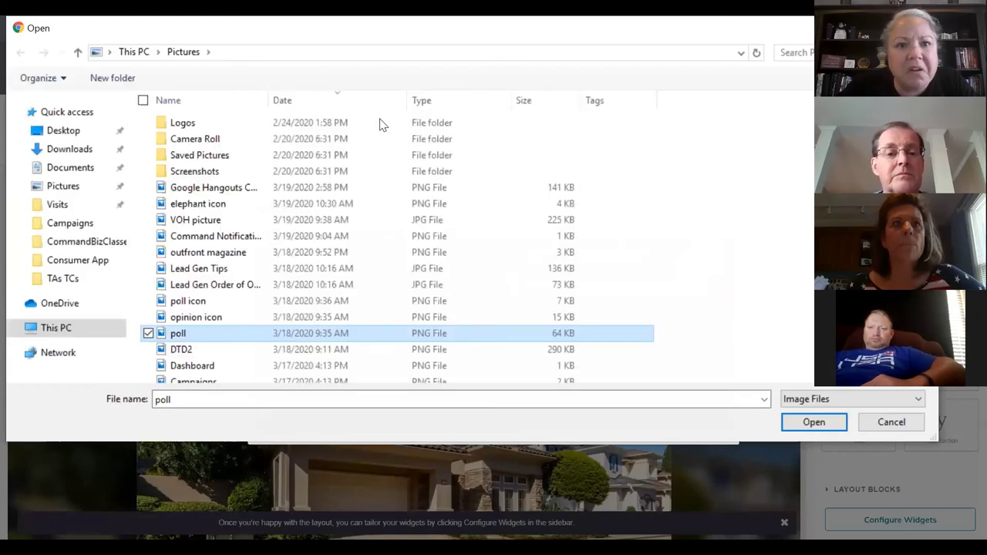
left_click(219, 225)
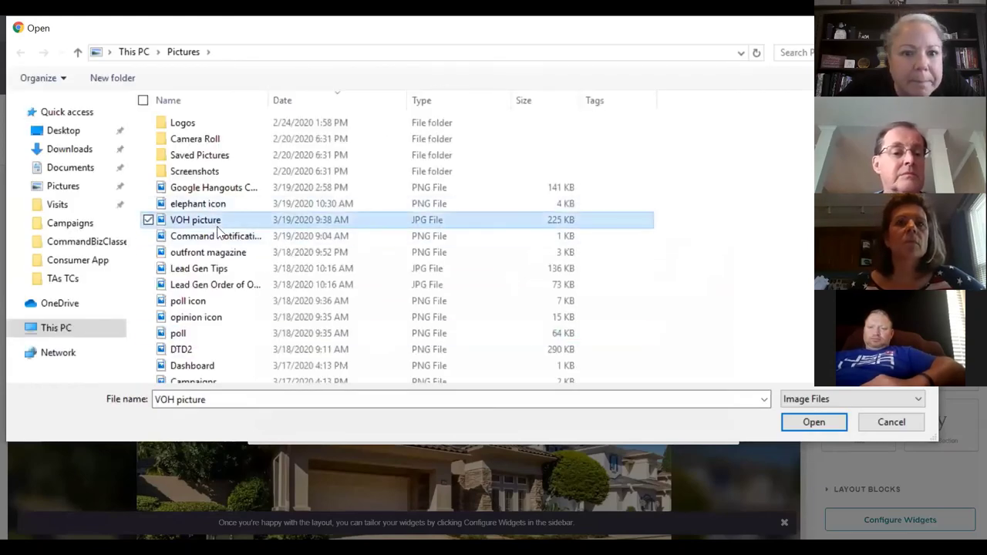
left_click(825, 431)
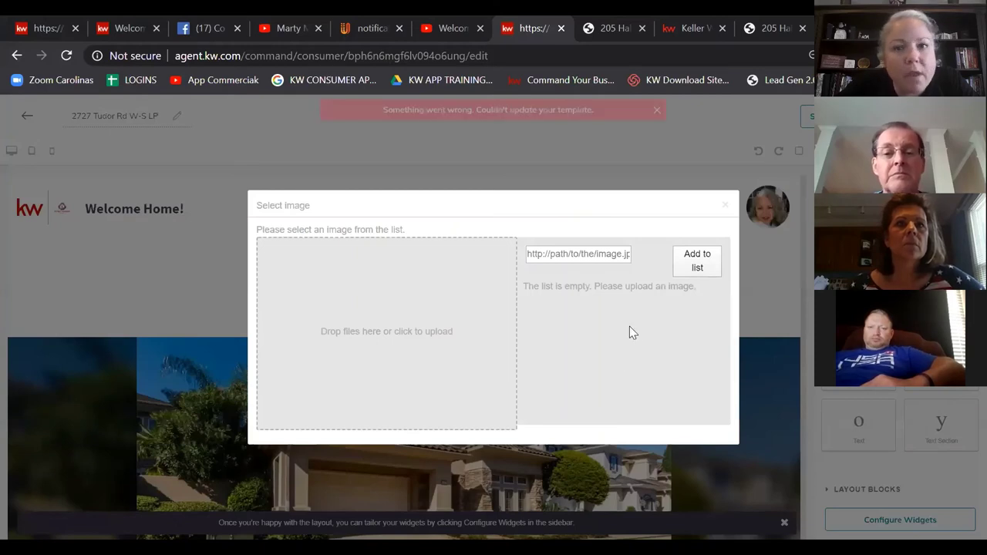
Step: Dismiss the update error and submit the VOH picture for upload again
left_click(656, 110)
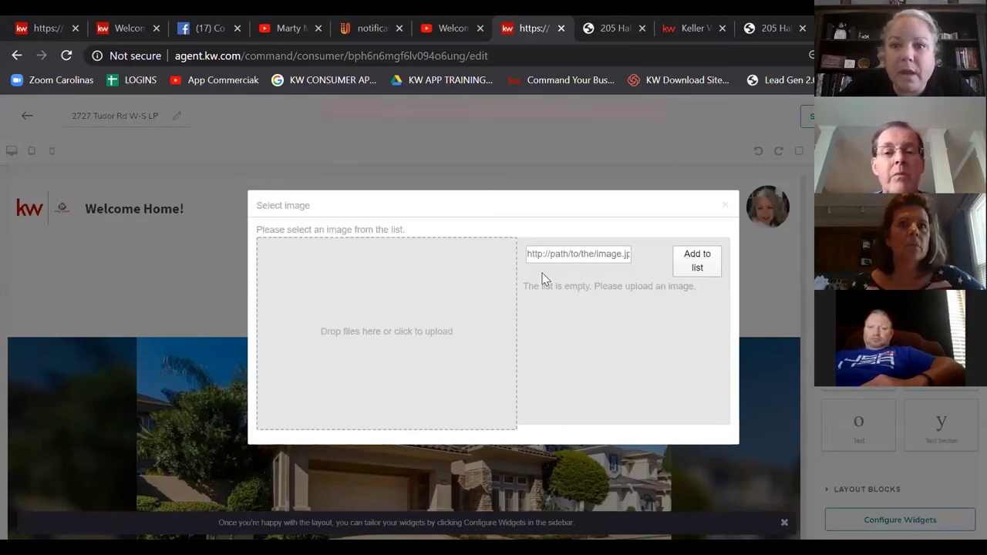
left_click(405, 317)
left_click(199, 303)
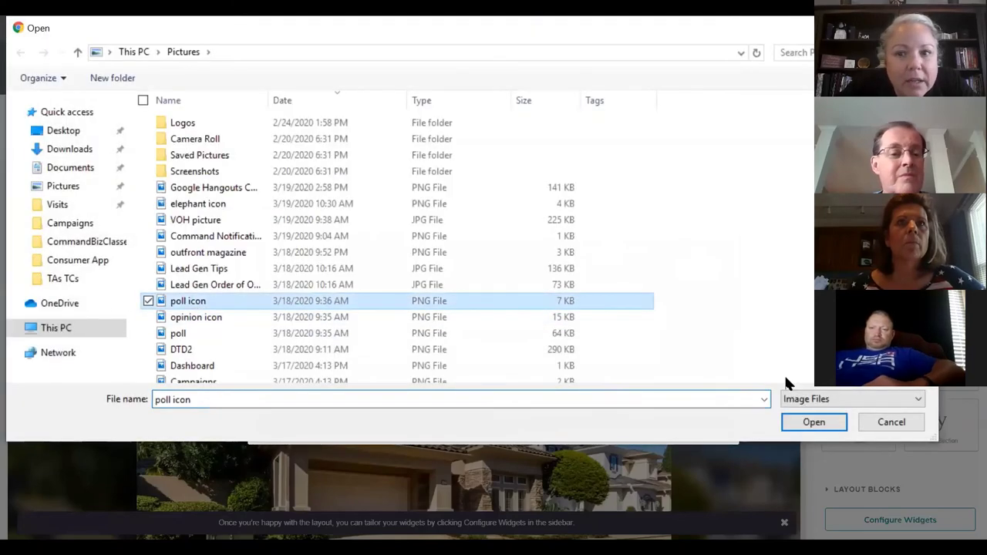
left_click(195, 220)
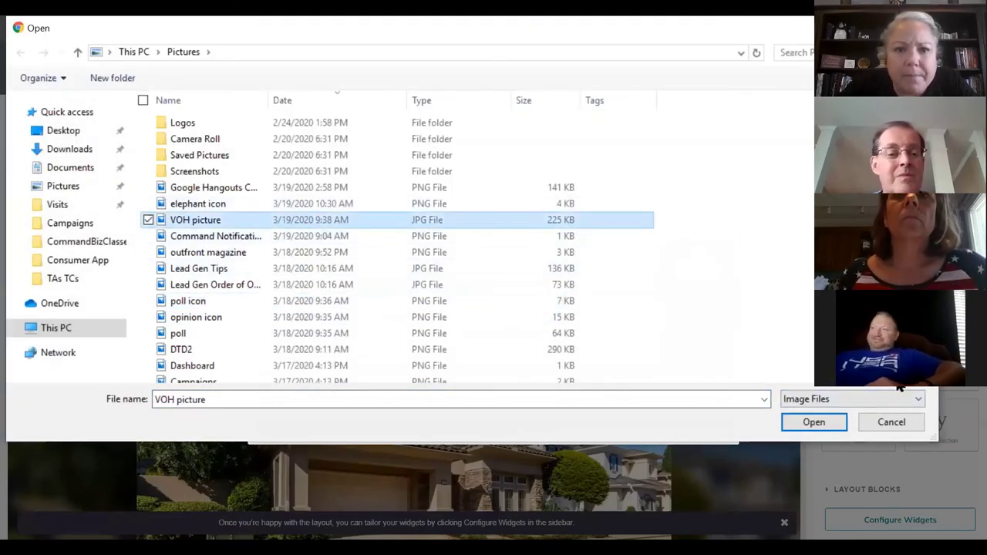
key("Return")
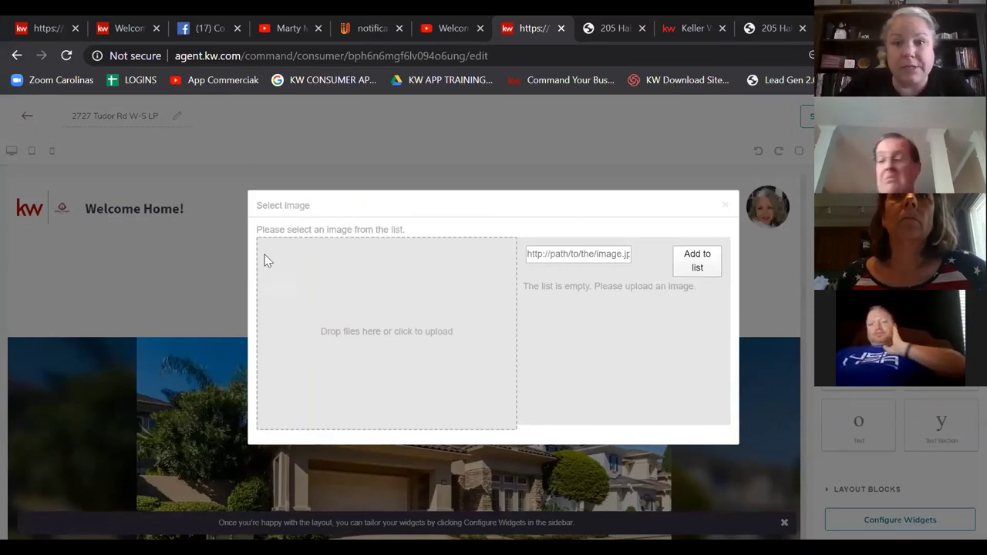
Step: Reopen the image picker and retry uploading the VOH picture
left_click(728, 207)
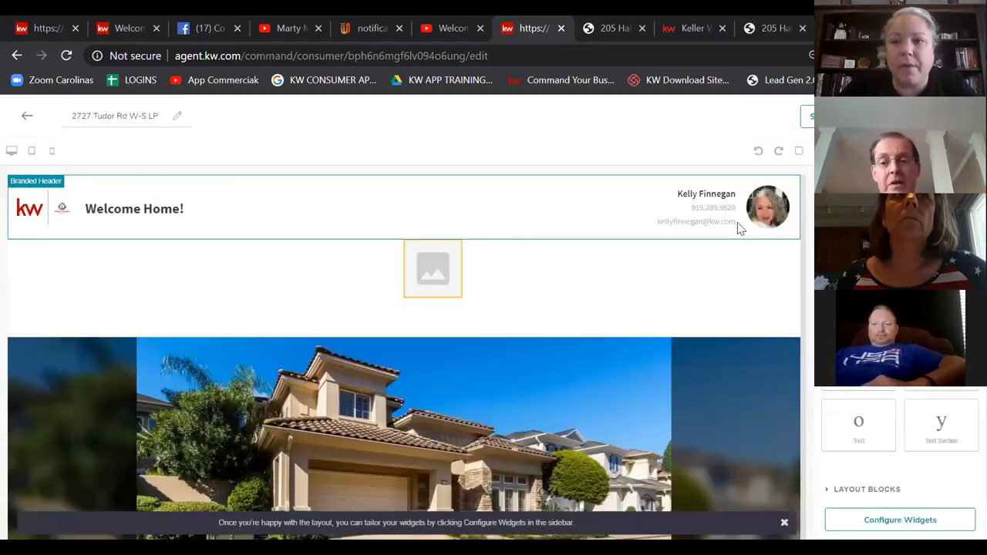
left_click(432, 270)
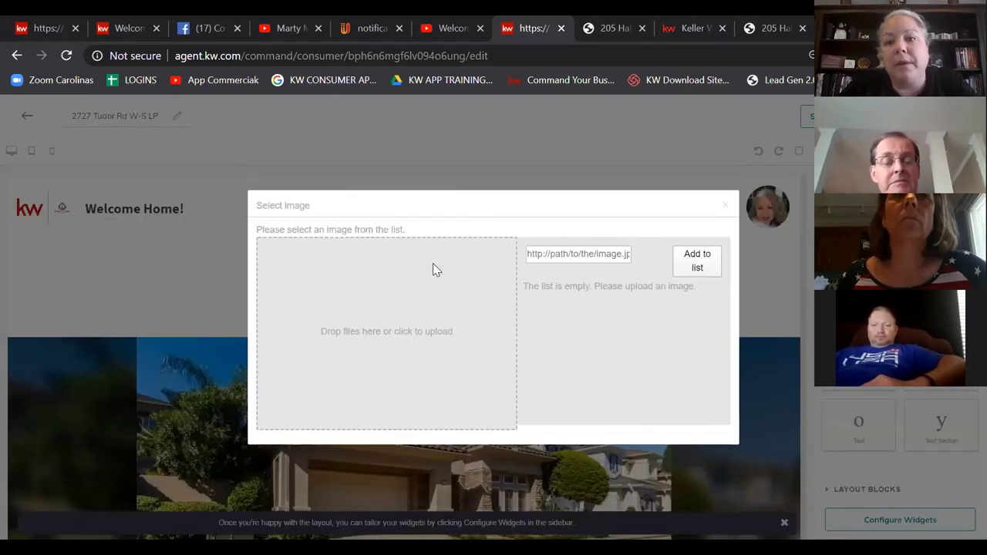
left_click(457, 332)
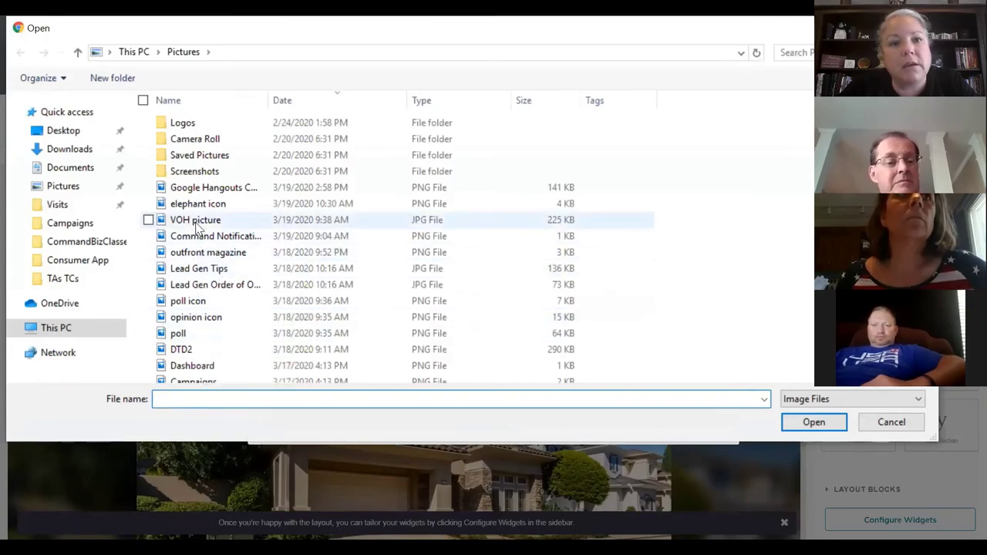
left_click(195, 220)
left_click(813, 422)
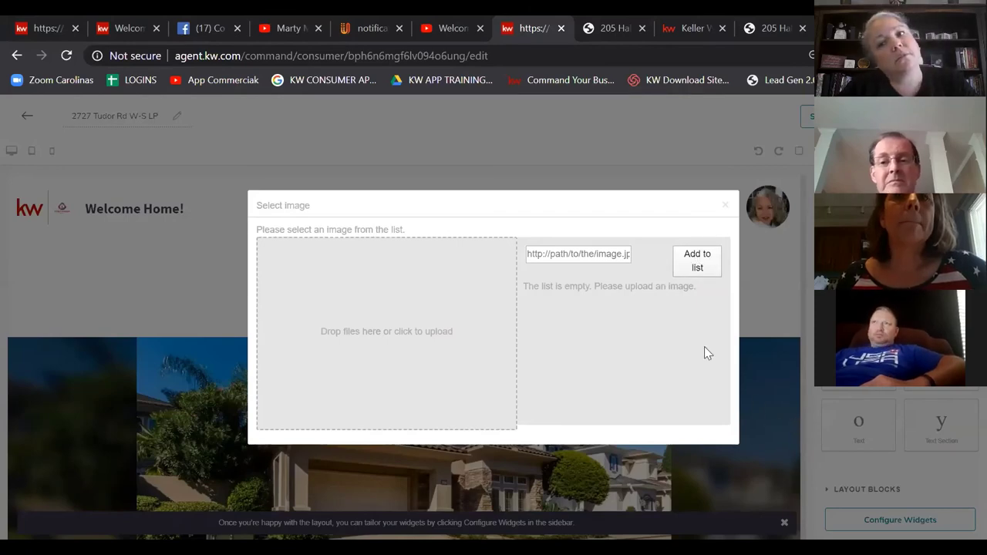
Step: Close the image picker and drop a Text block into the row beside the image
left_click(725, 204)
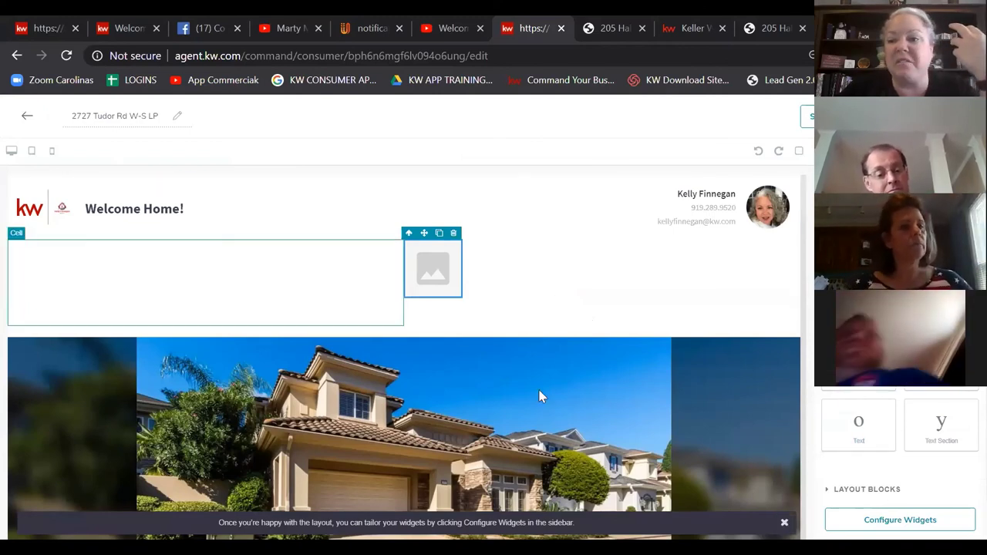
left_click_drag(858, 424, 561, 268)
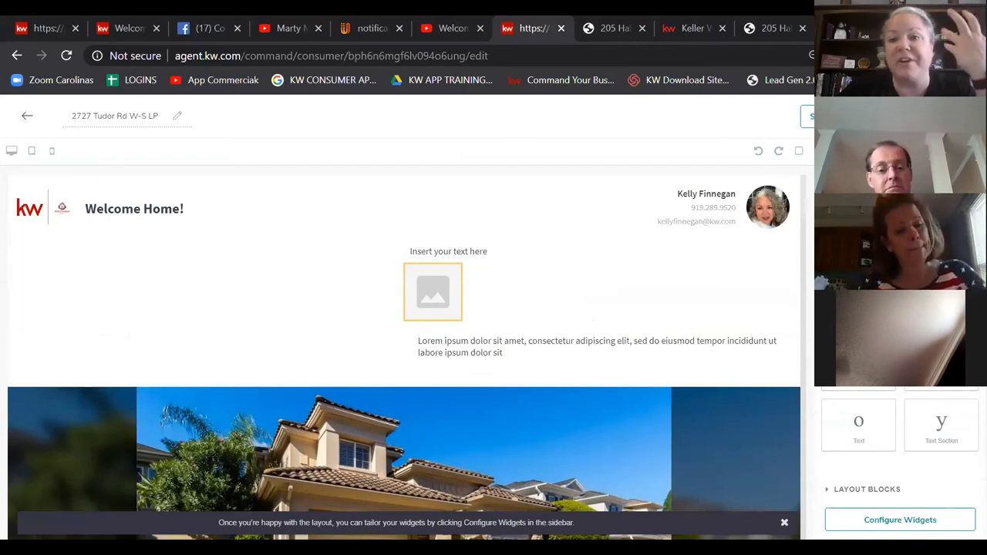
Step: Dismiss the error message, add a full-width 1 Section block above the house photo, then exit
left_click(849, 489)
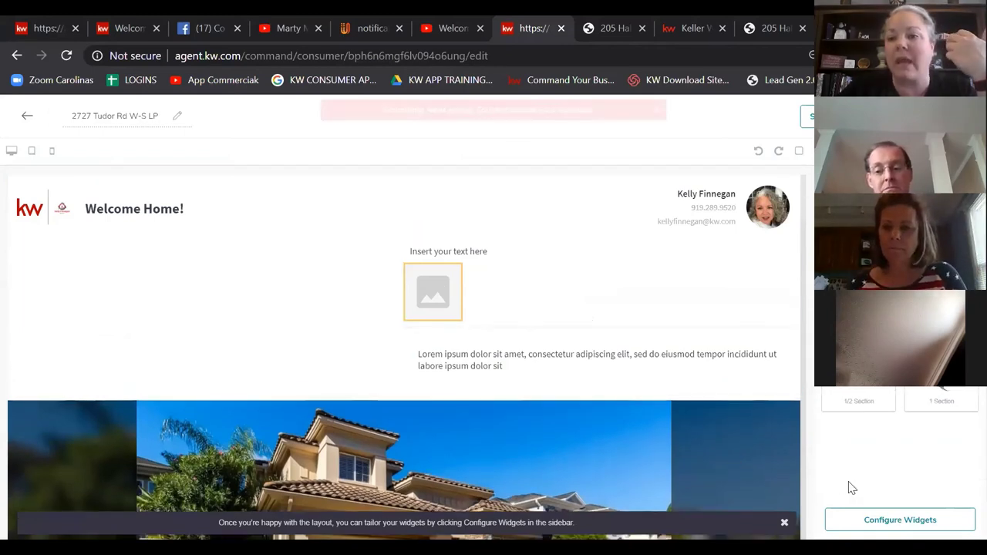
left_click(656, 110)
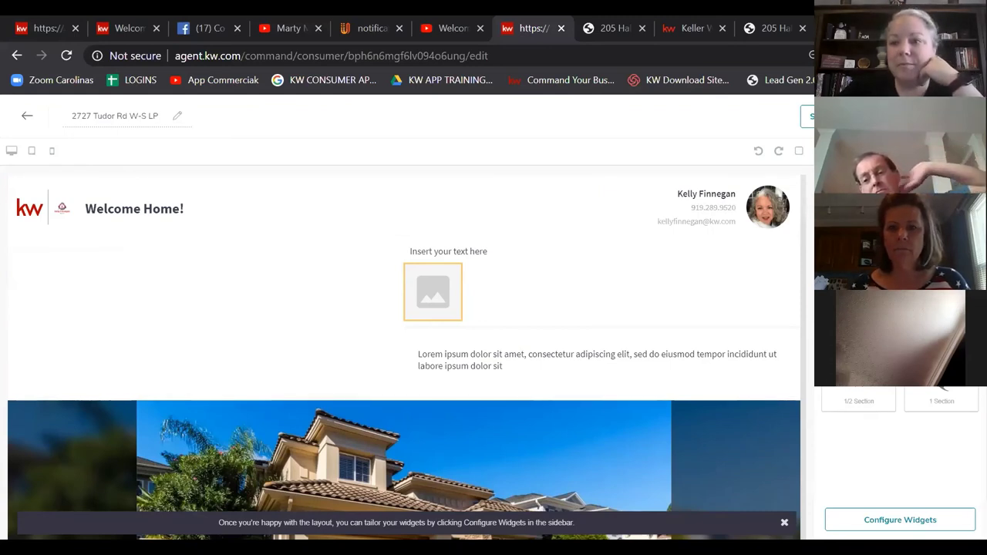
scroll(899, 448, "down", 2)
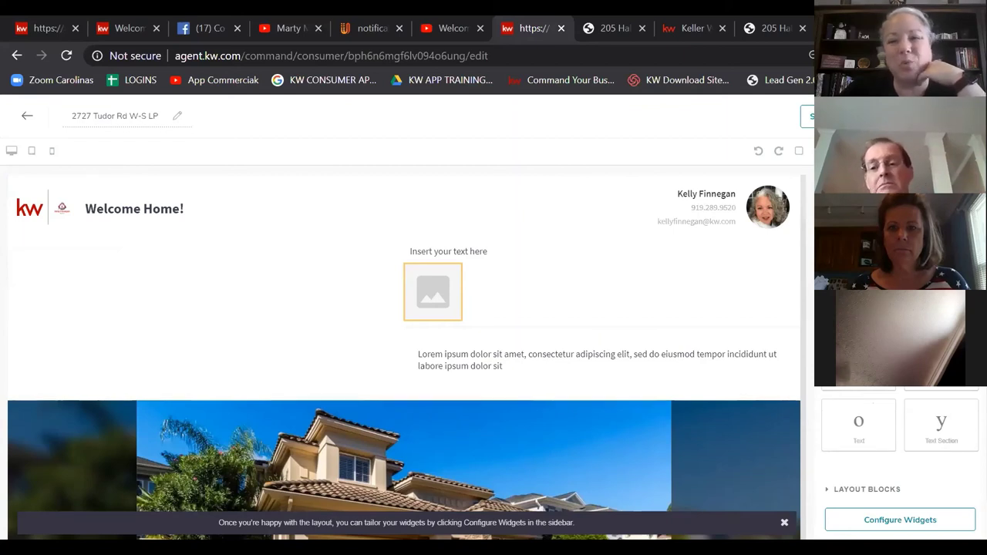
left_click(898, 485)
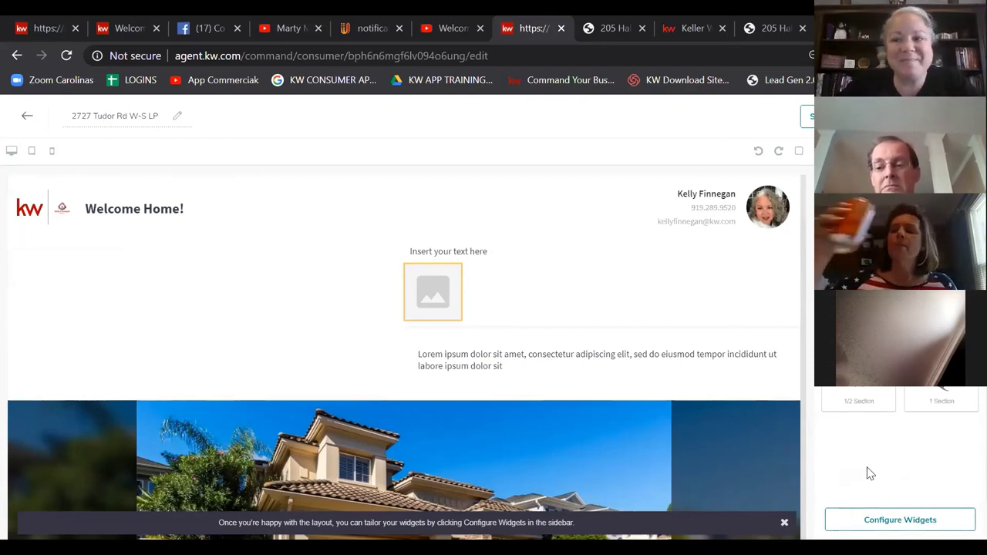
left_click(960, 400)
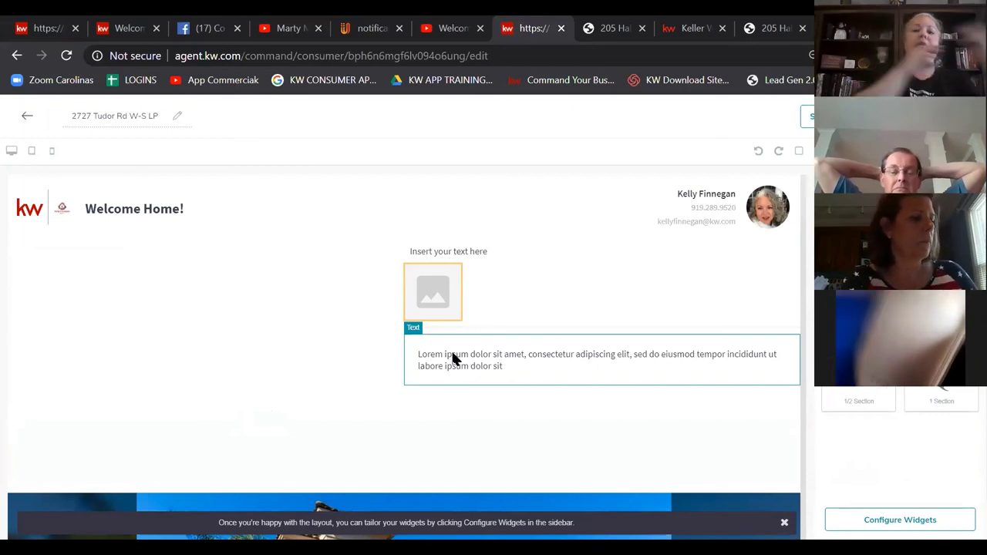
left_click(26, 116)
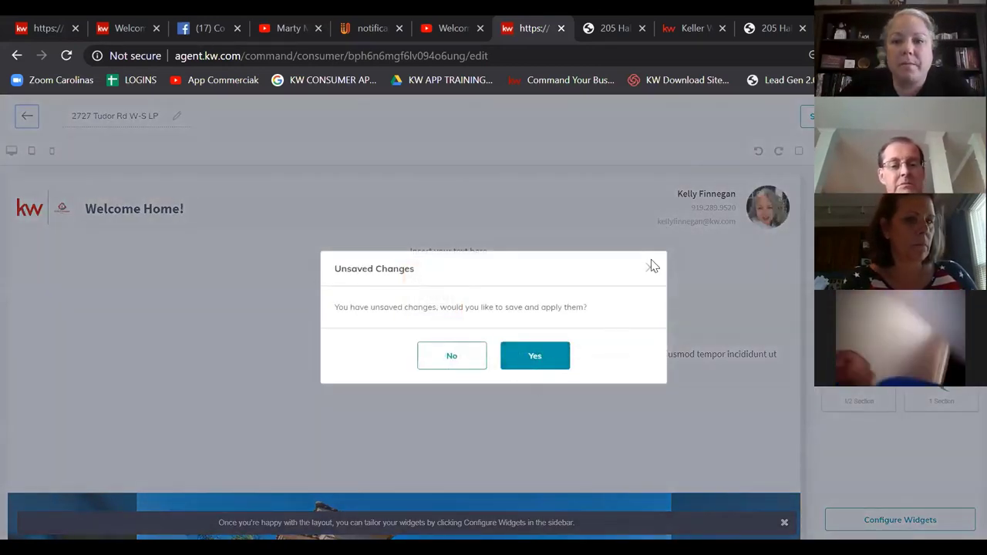
Step: Close the Unsaved Changes prompt and exit the editor choosing No to saving
left_click(650, 269)
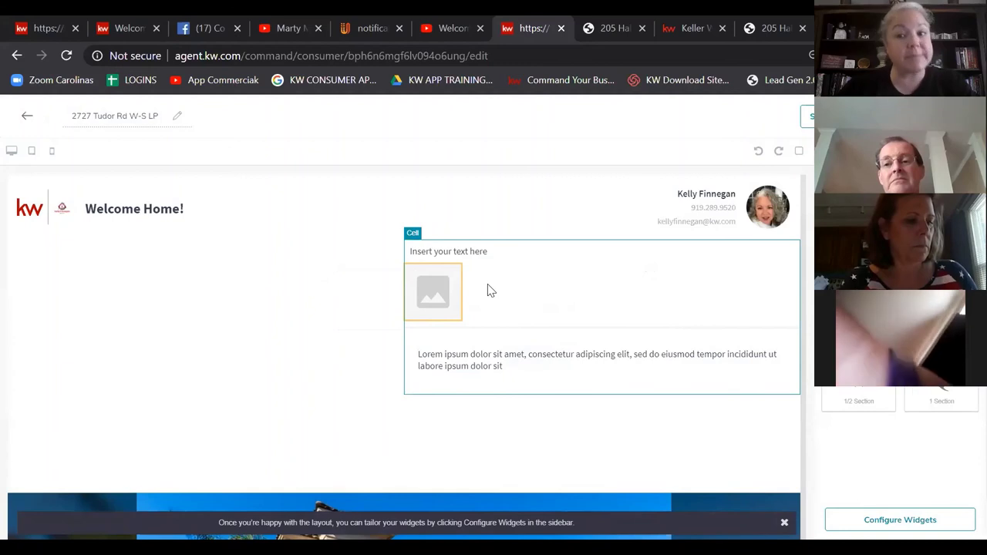
left_click(28, 117)
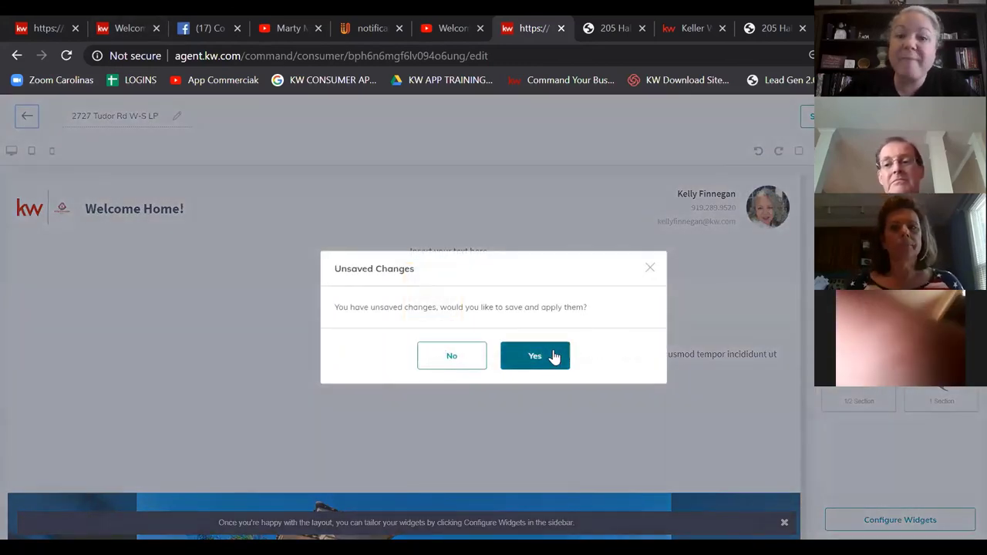
left_click(454, 364)
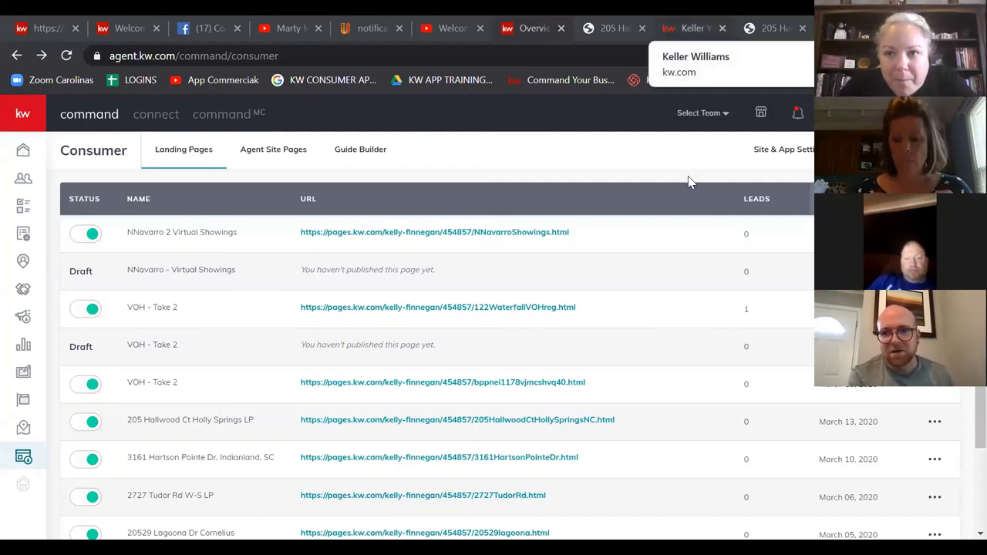
left_click(690, 28)
left_click(612, 38)
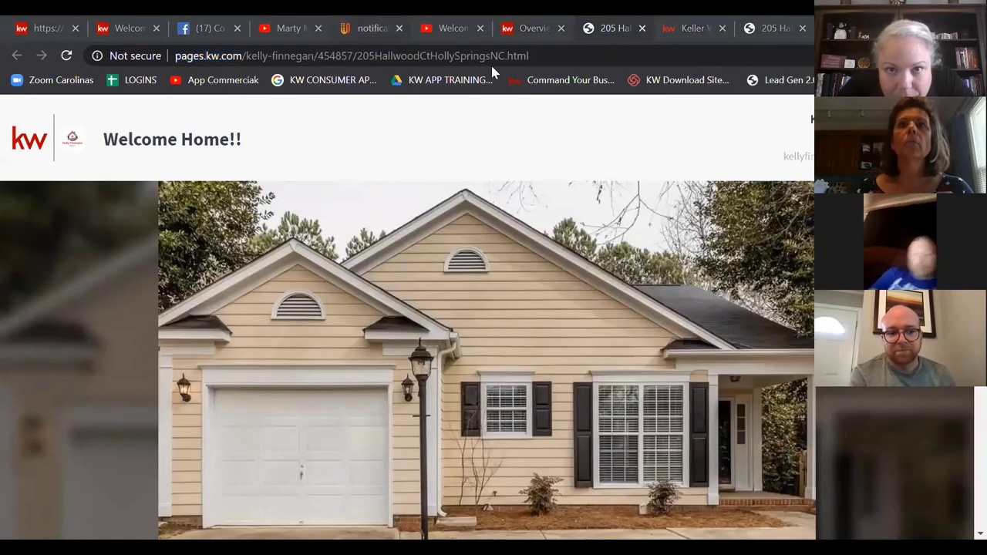
Step: Strip the path after ideas.kw.com/ from the address and scroll down to the Hot ideas list
key("ctrl+5")
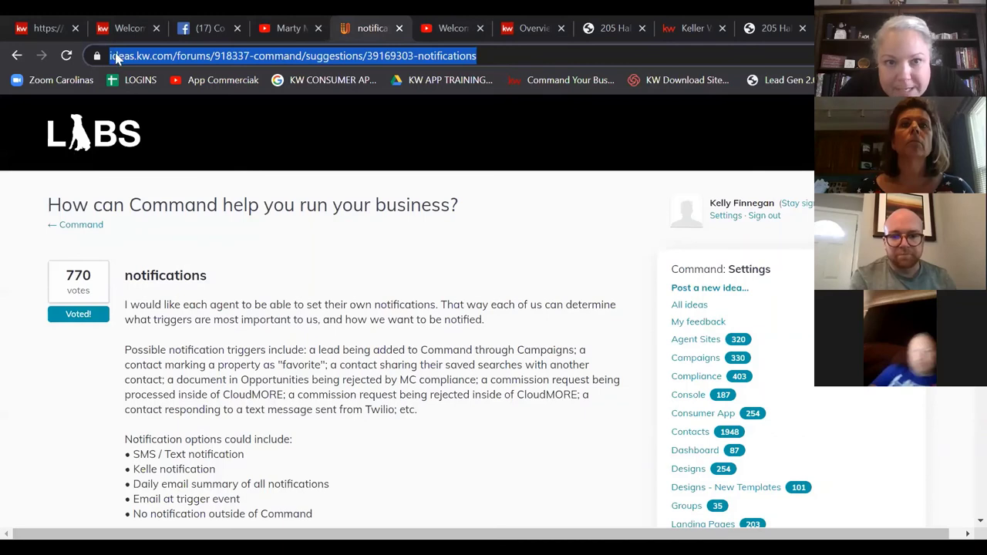
left_click(211, 55)
key("shift+End")
key("Delete")
key("Return")
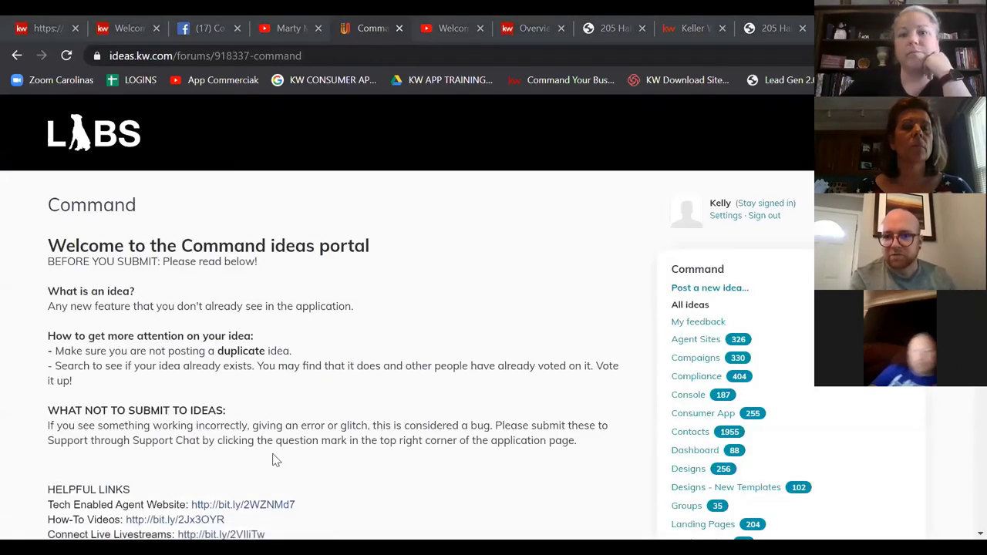
scroll(258, 352, "down", 10)
scroll(253, 361, "down", 3)
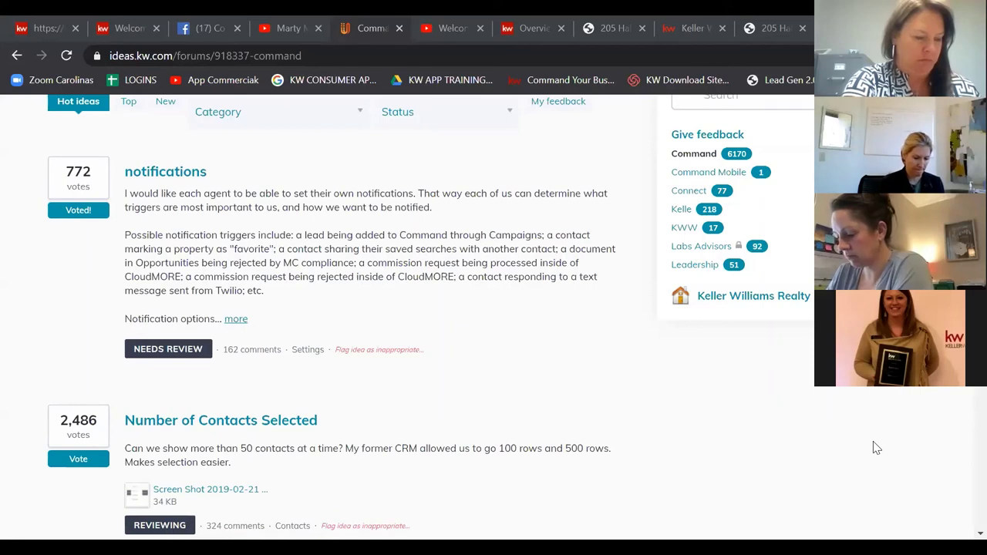
left_click(54, 26)
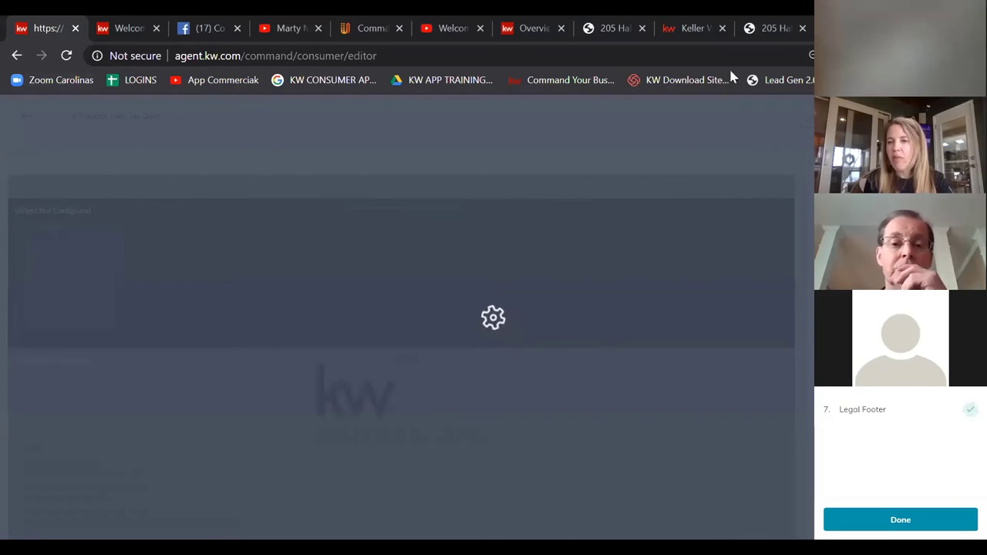
left_click(616, 30)
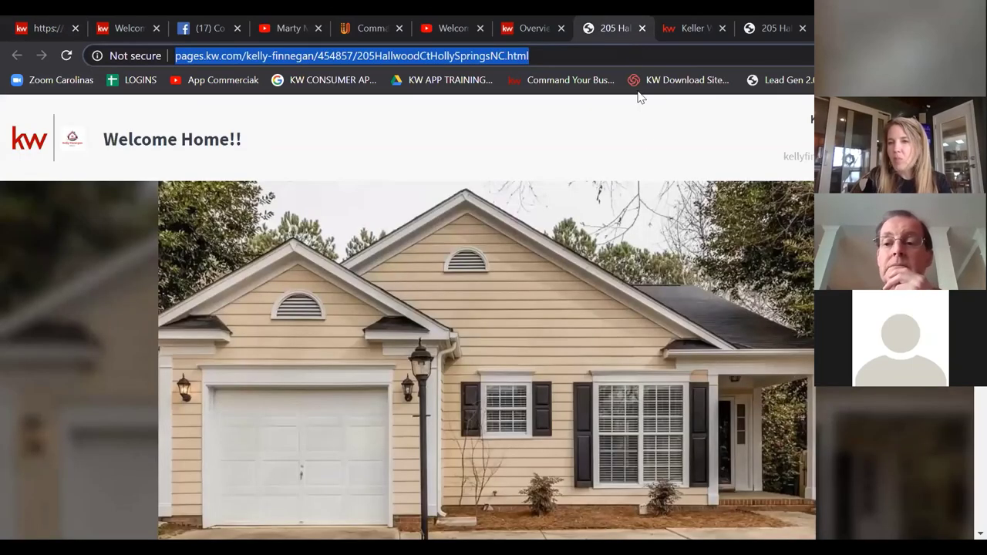
left_click(532, 28)
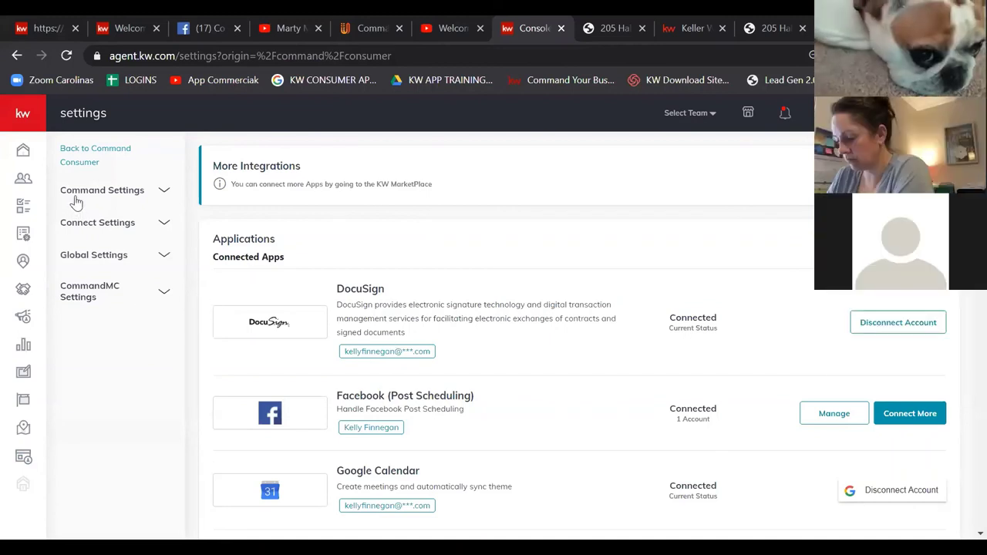
Step: Expand Connect Settings in the sidebar and open the Marketing Profile settings page
left_click(84, 228)
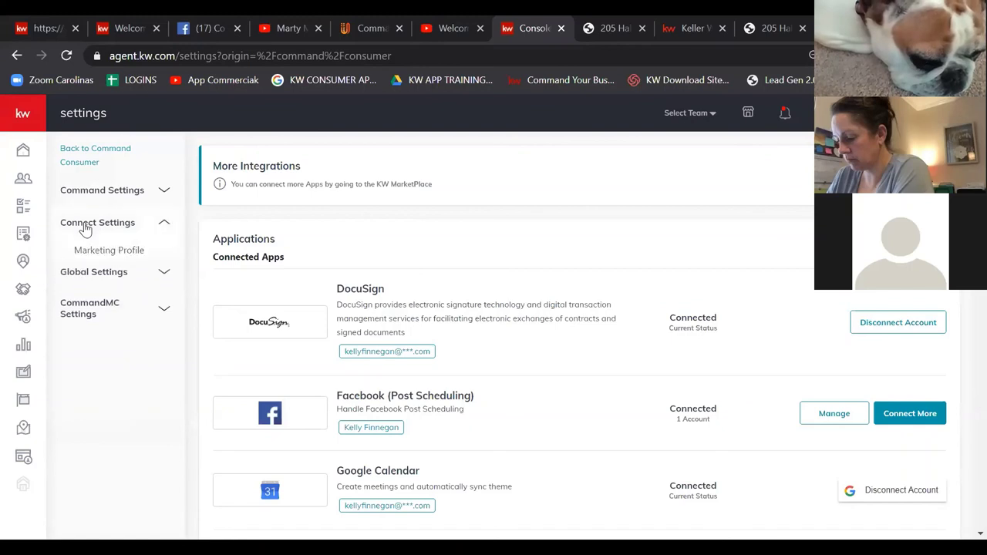
left_click(95, 253)
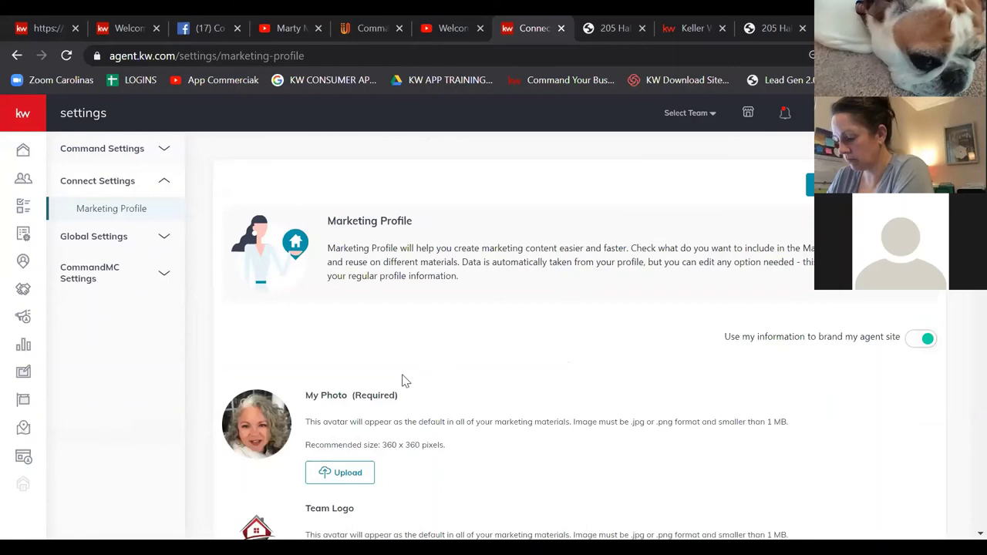
Step: Scroll down through the Marketing Profile fields, including KW App Link and the tracking IDs, then back up
scroll(575, 312, "down", 8)
scroll(565, 245, "down", 20)
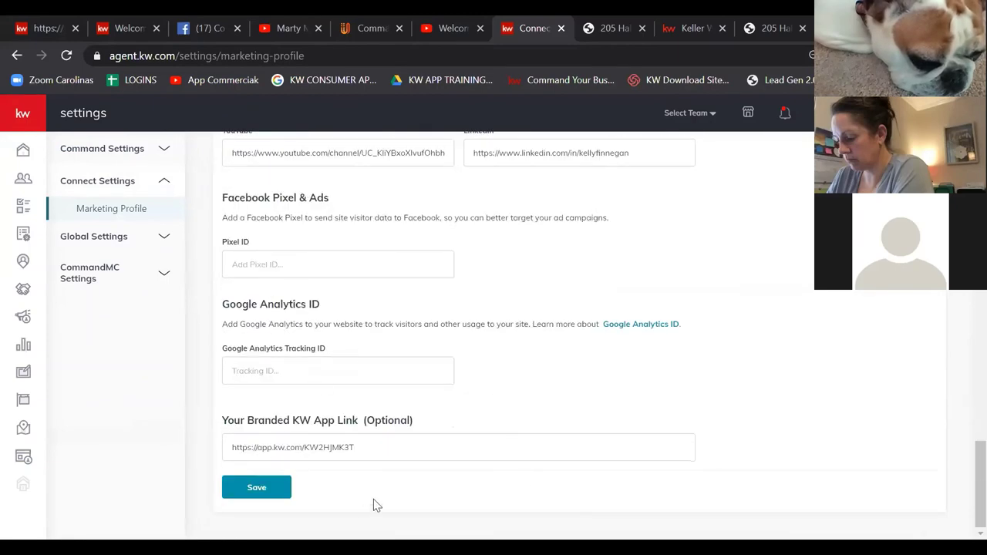
scroll(559, 466, "up", 20)
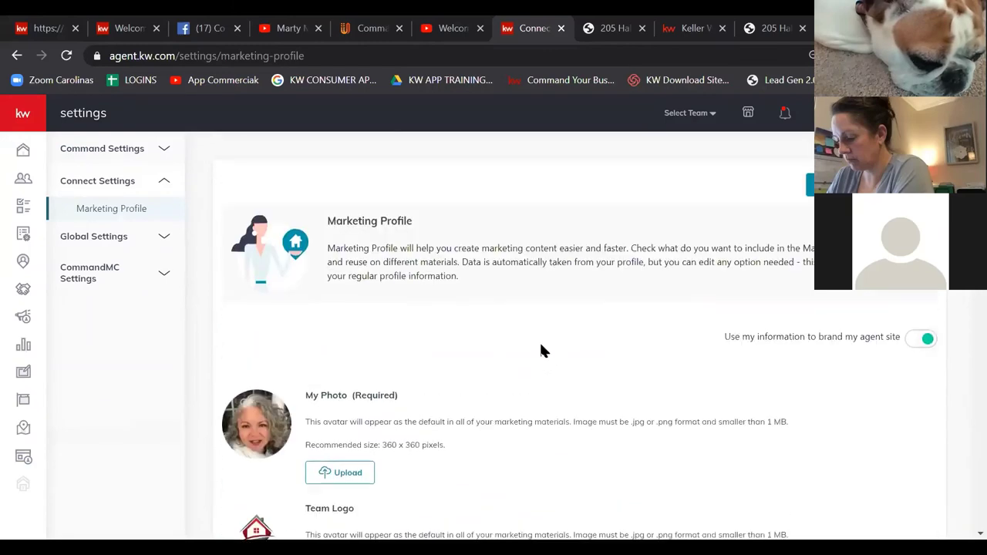